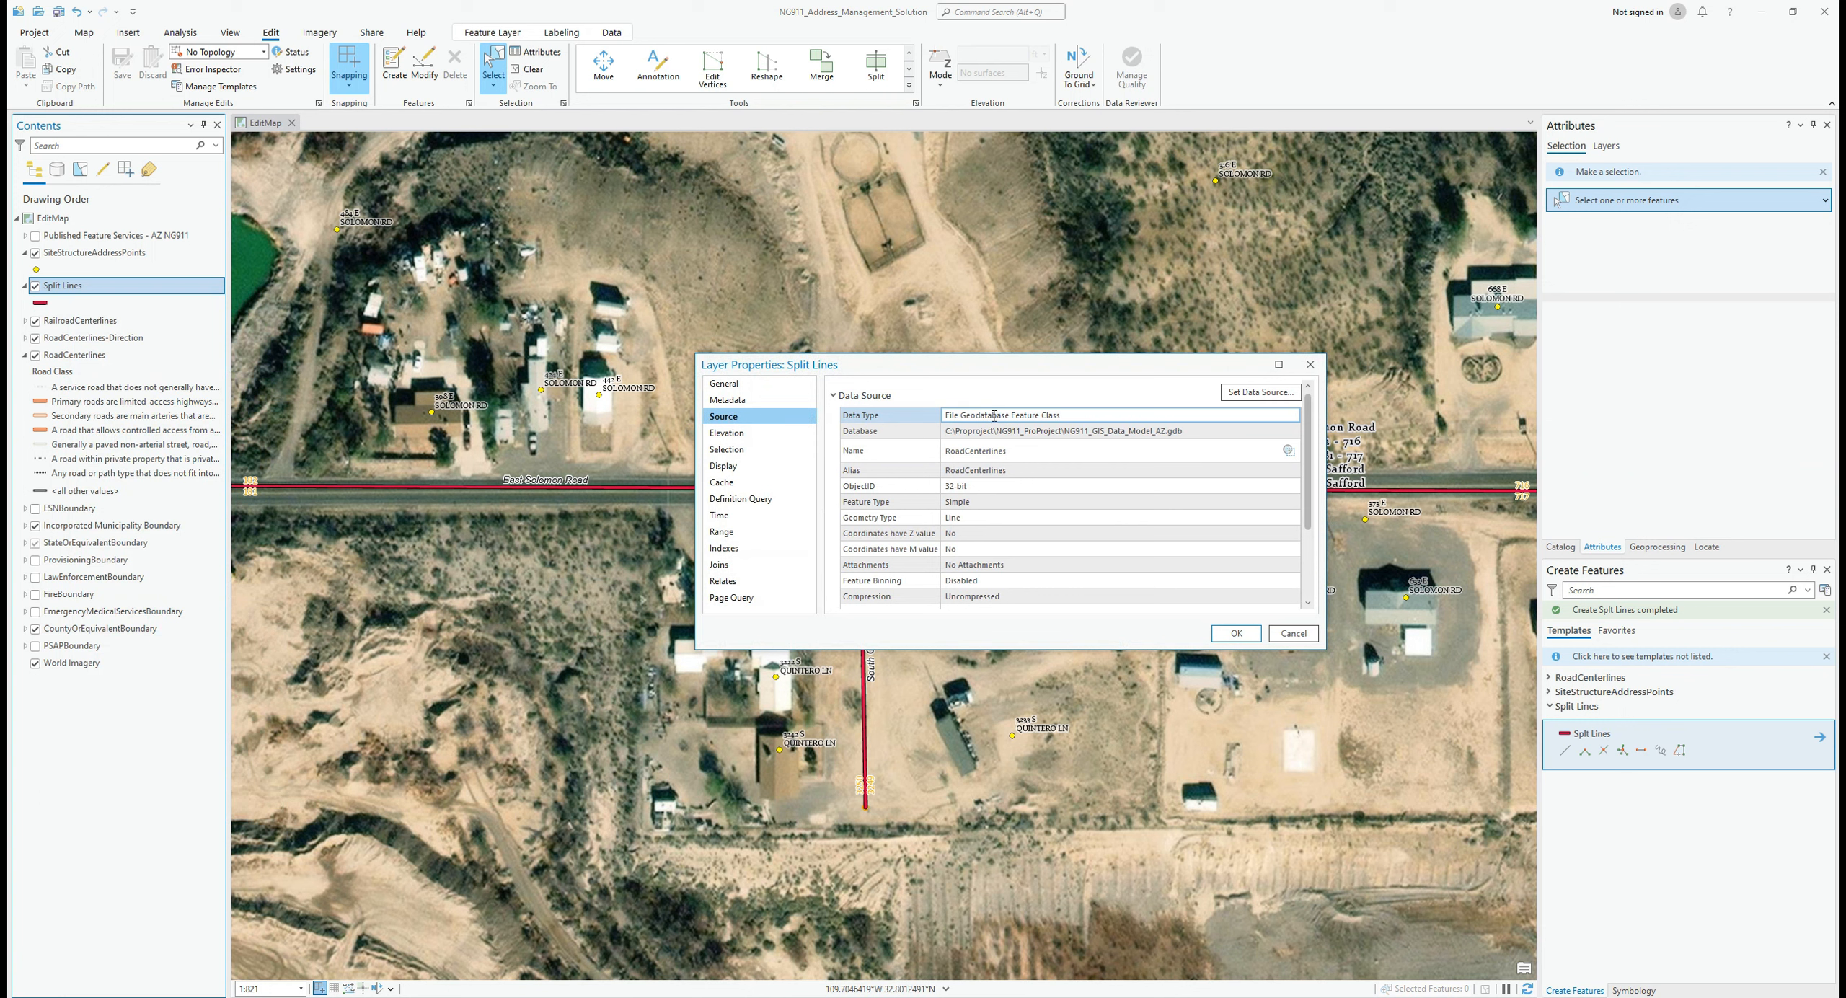
Step: Check that Split Lines draws from the RoadCenterlines feature class in the geodatabase, then close Layer Properties
{"action": "left_click", "coordinate": [1060, 434]}
{"action": "left_click", "coordinate": [1169, 450]}
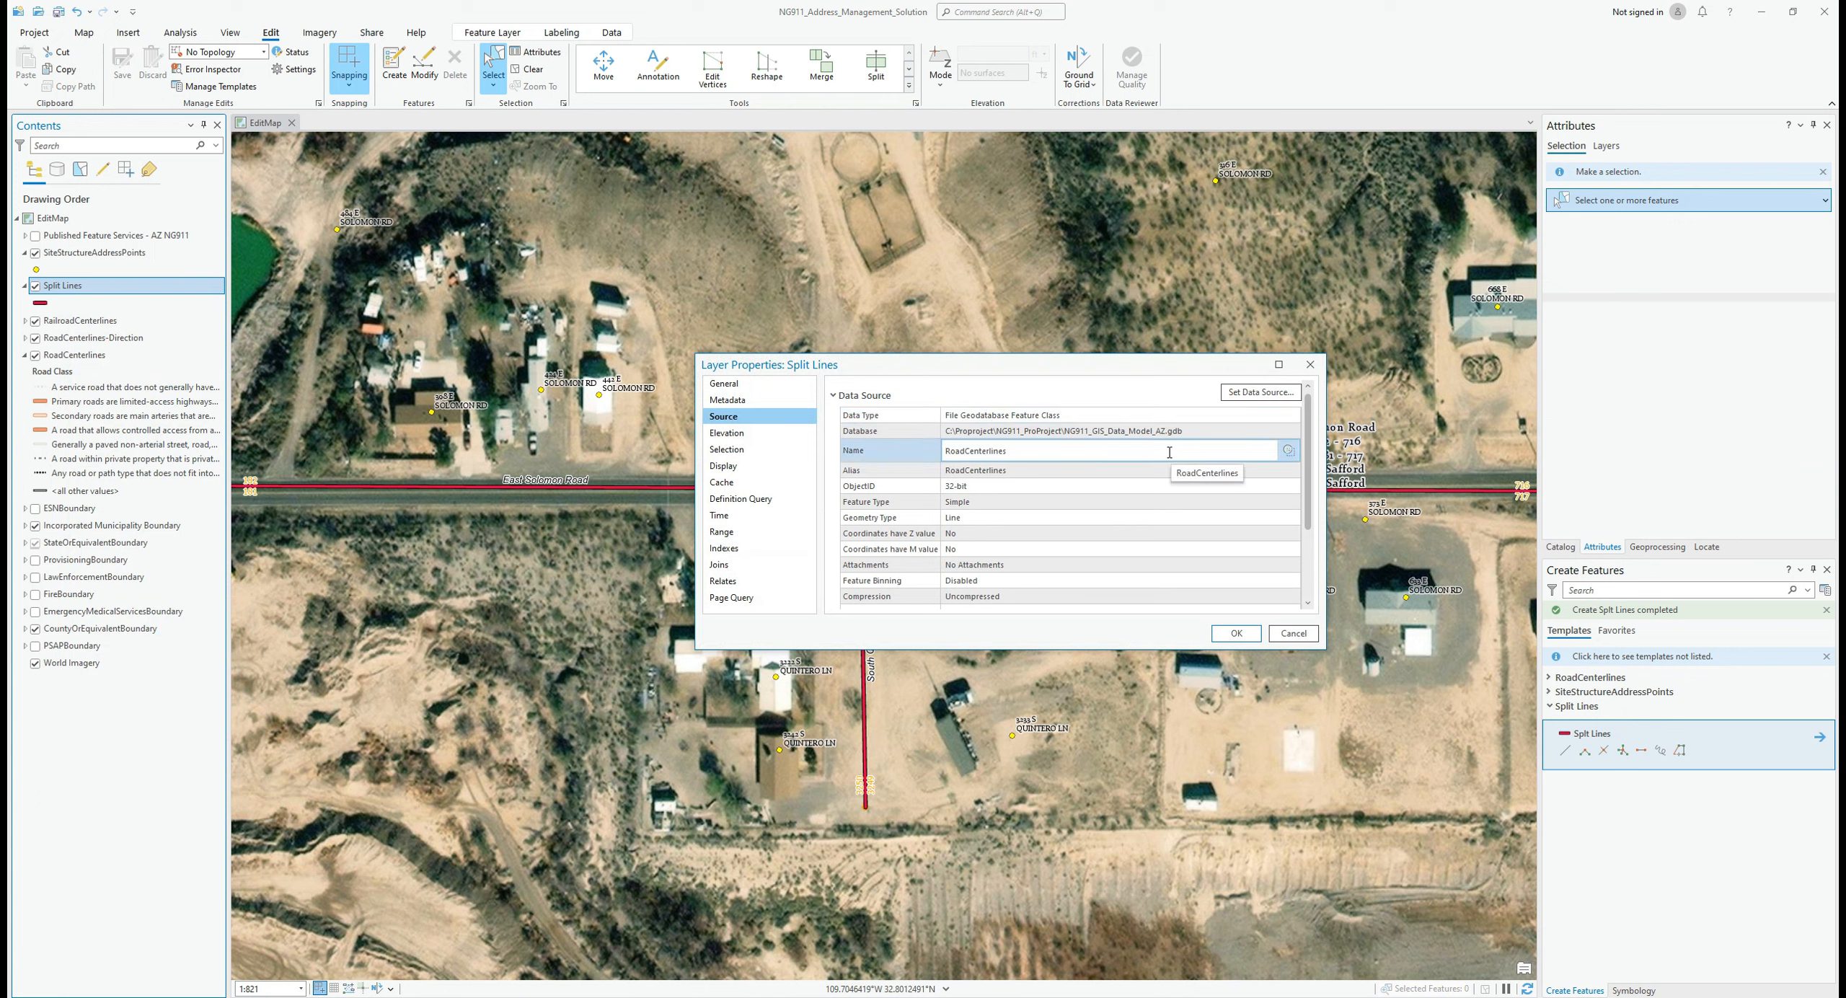
{"action": "left_click", "coordinate": [1310, 365]}
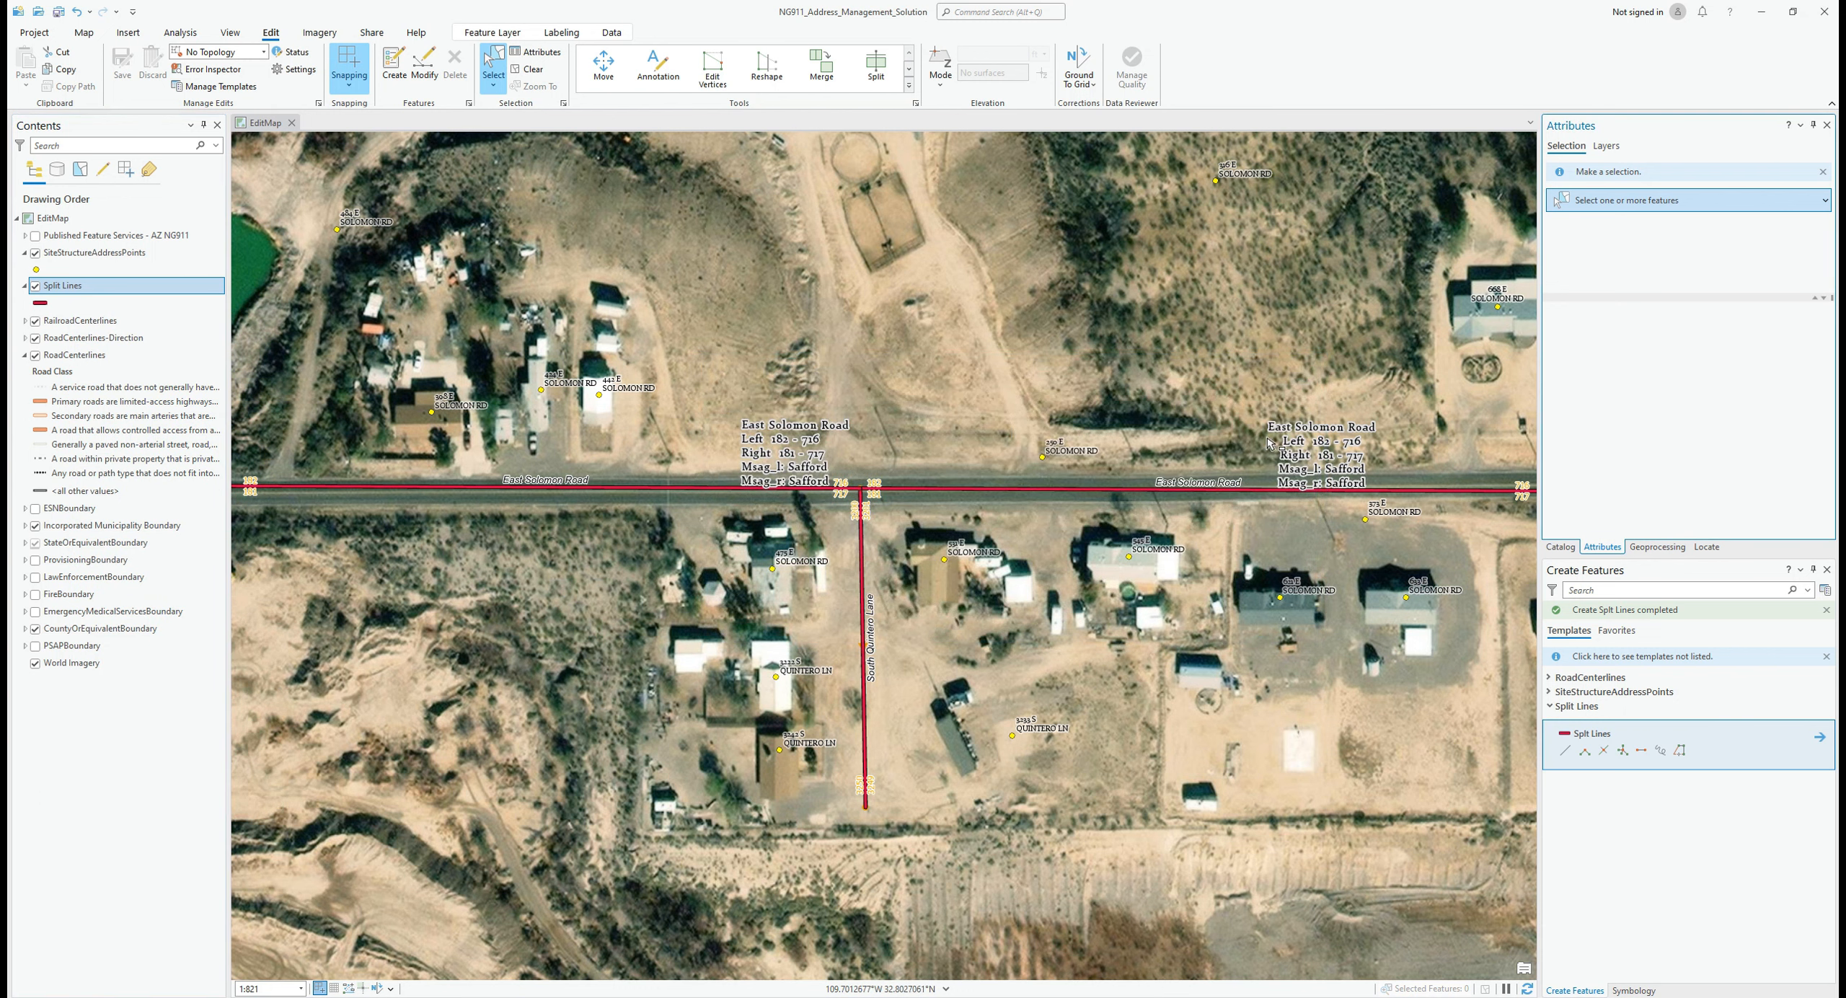
Step: Open Data Design > Attribute Rules for the Split Lines layer's data
{"action": "right_click", "coordinate": [65, 293]}
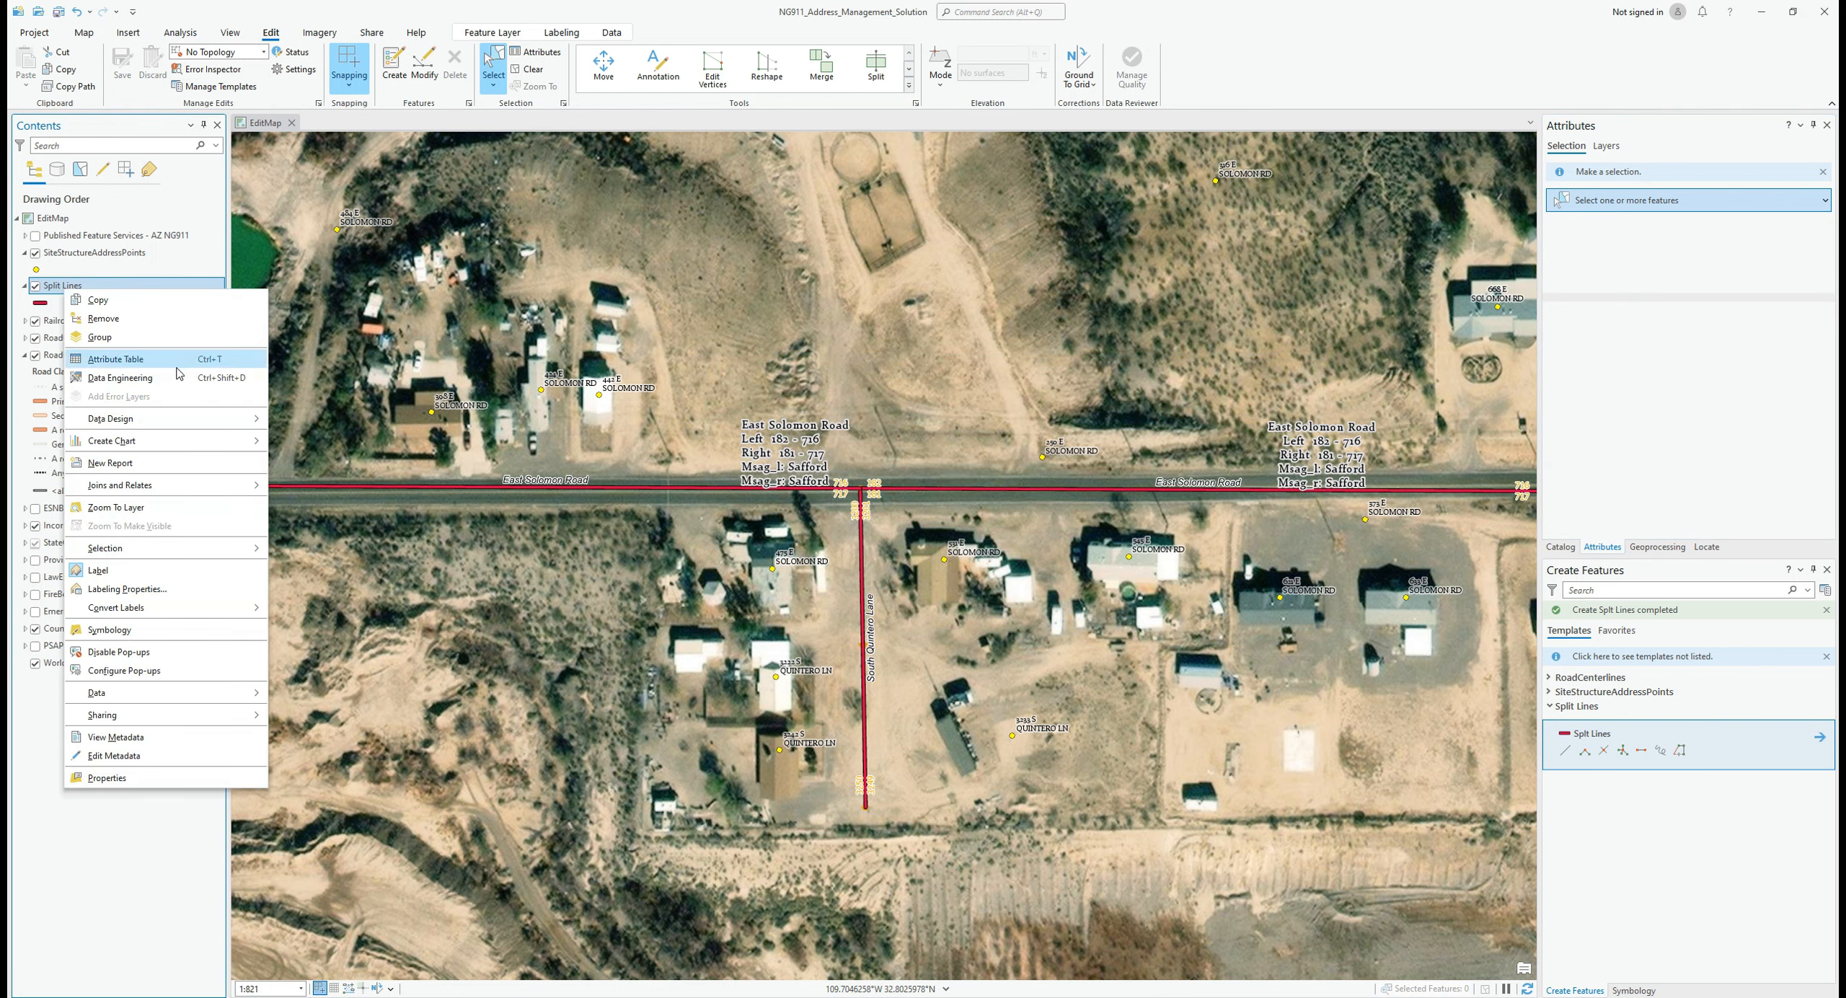
{"action": "mouse_move", "coordinate": [181, 425]}
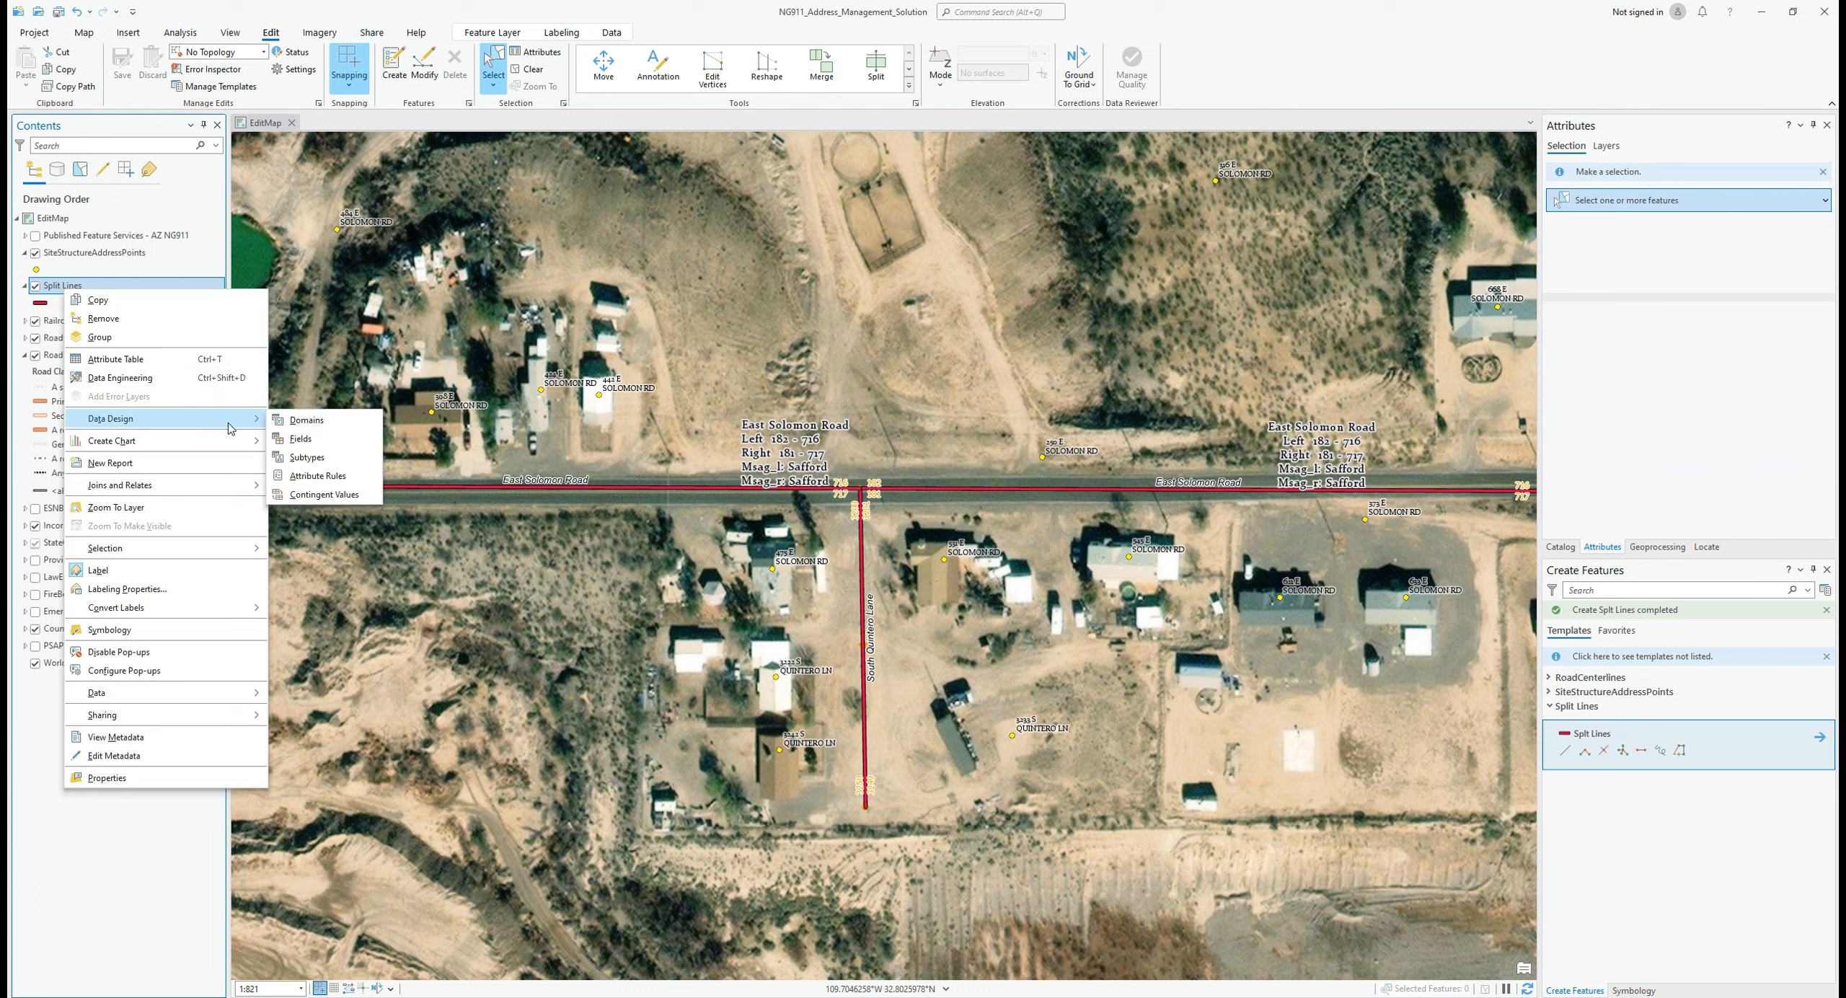
{"action": "left_click", "coordinate": [328, 488]}
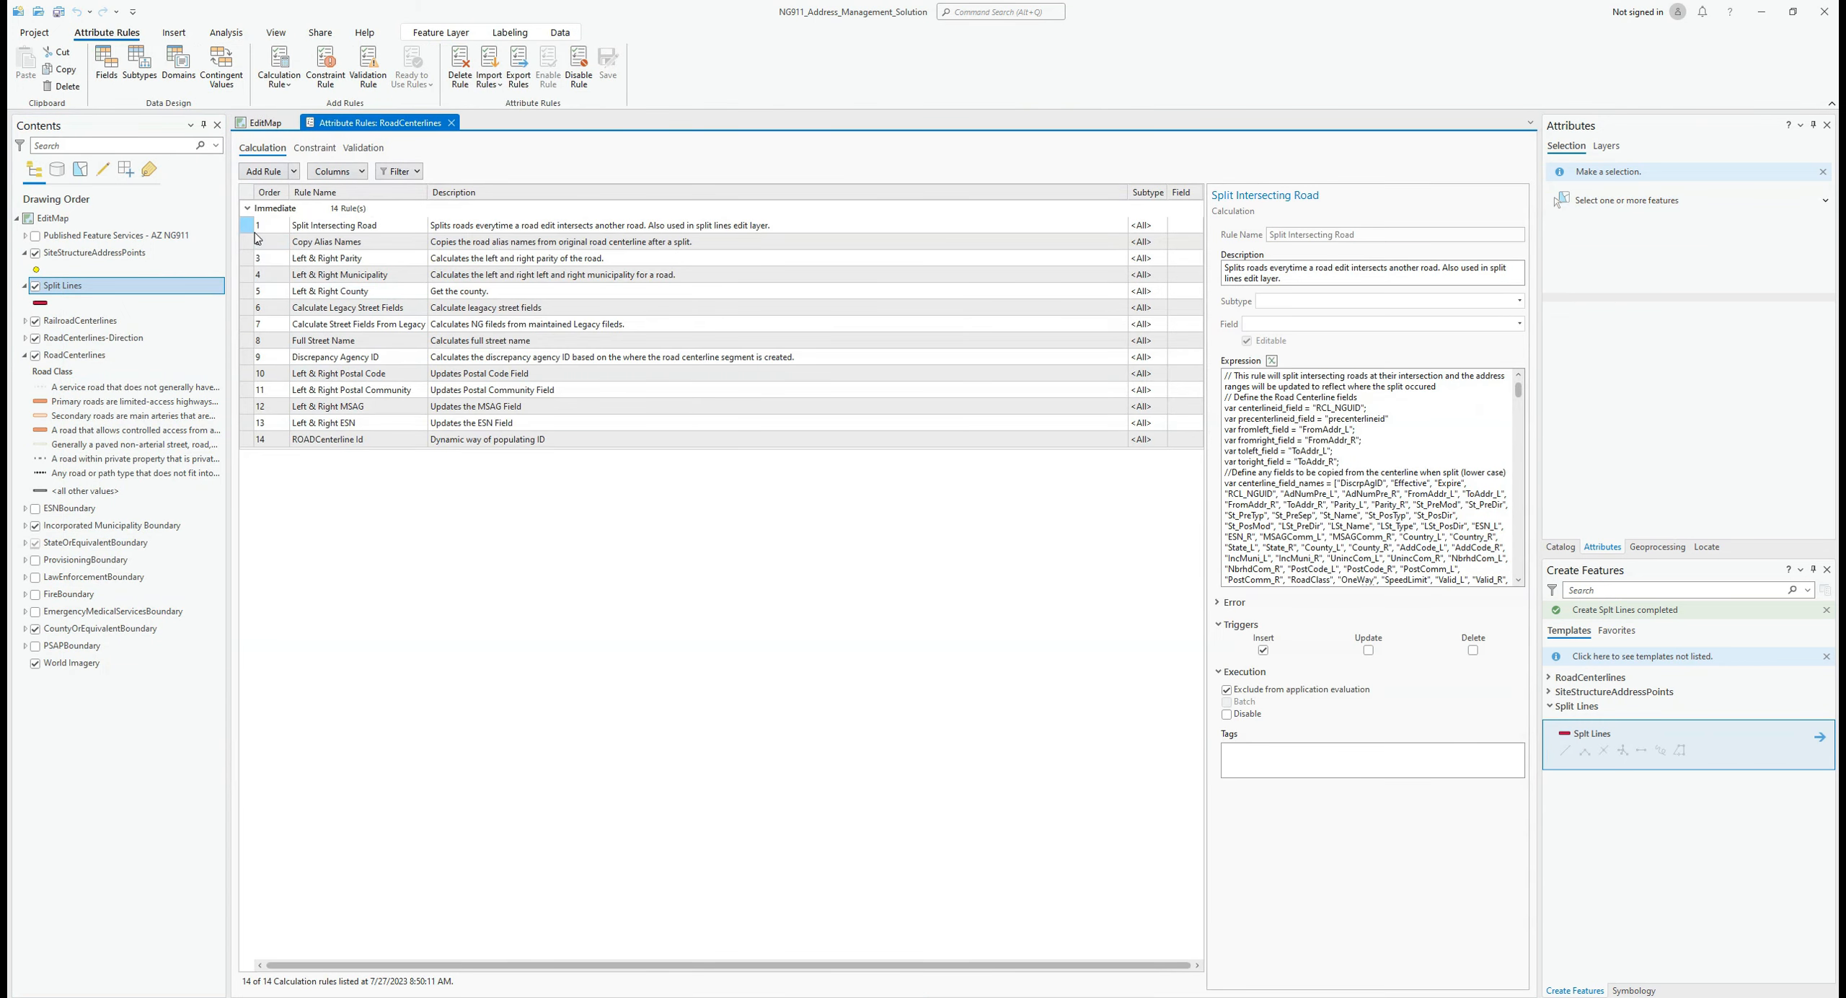
Step: Select the Split Intersecting Road rule and read through its calculation expression
{"action": "left_click", "coordinate": [251, 230]}
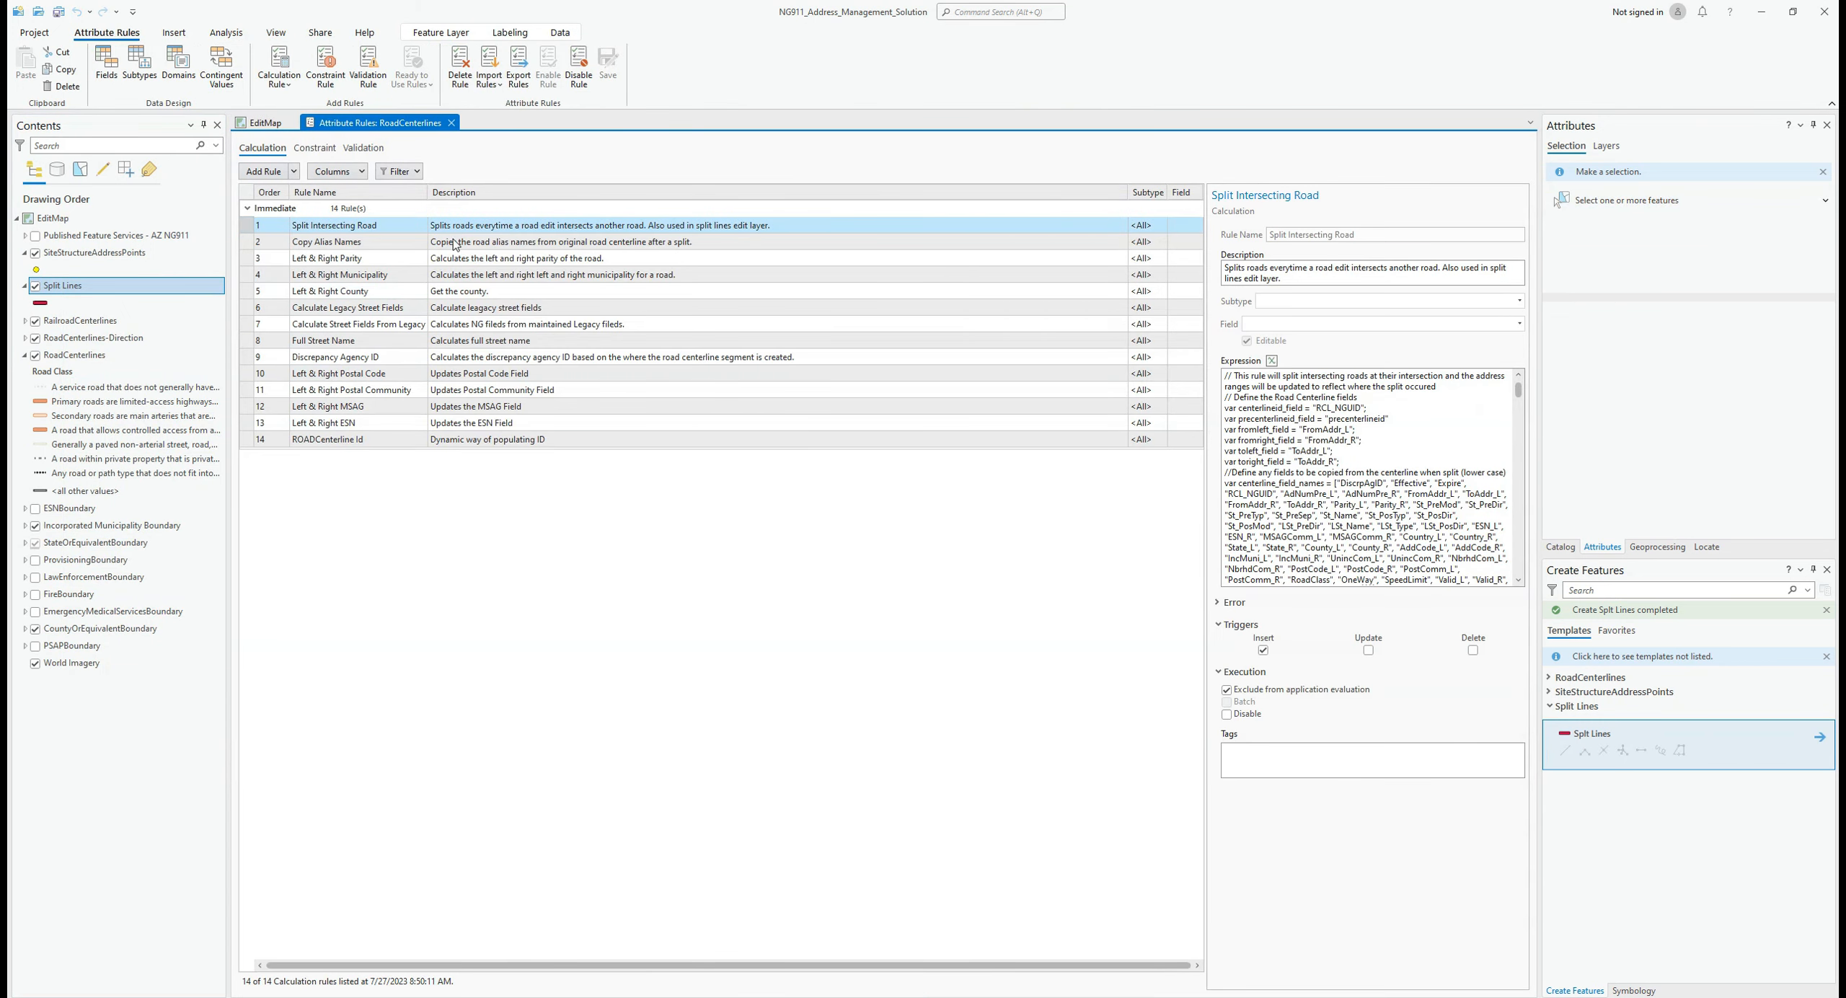
{"action": "left_click", "coordinate": [1468, 386]}
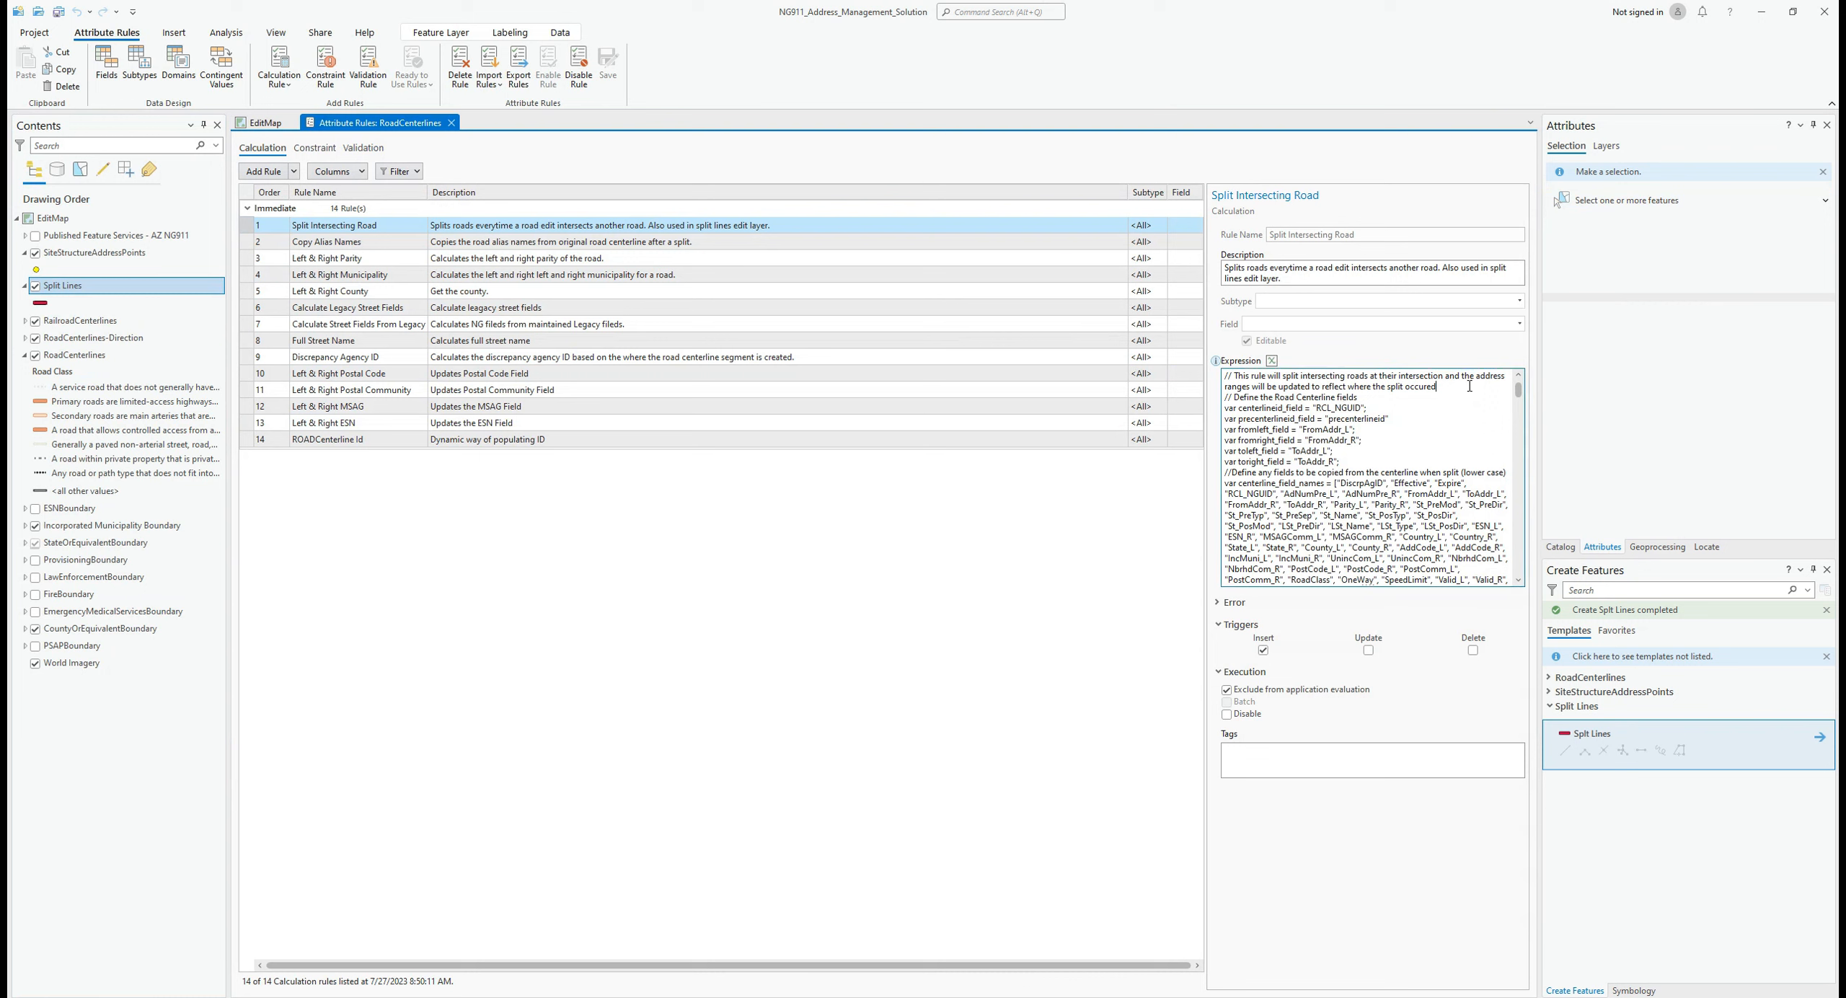
{"action": "scroll", "coordinate": [1469, 387], "scroll_direction": "down", "scroll_amount": 1}
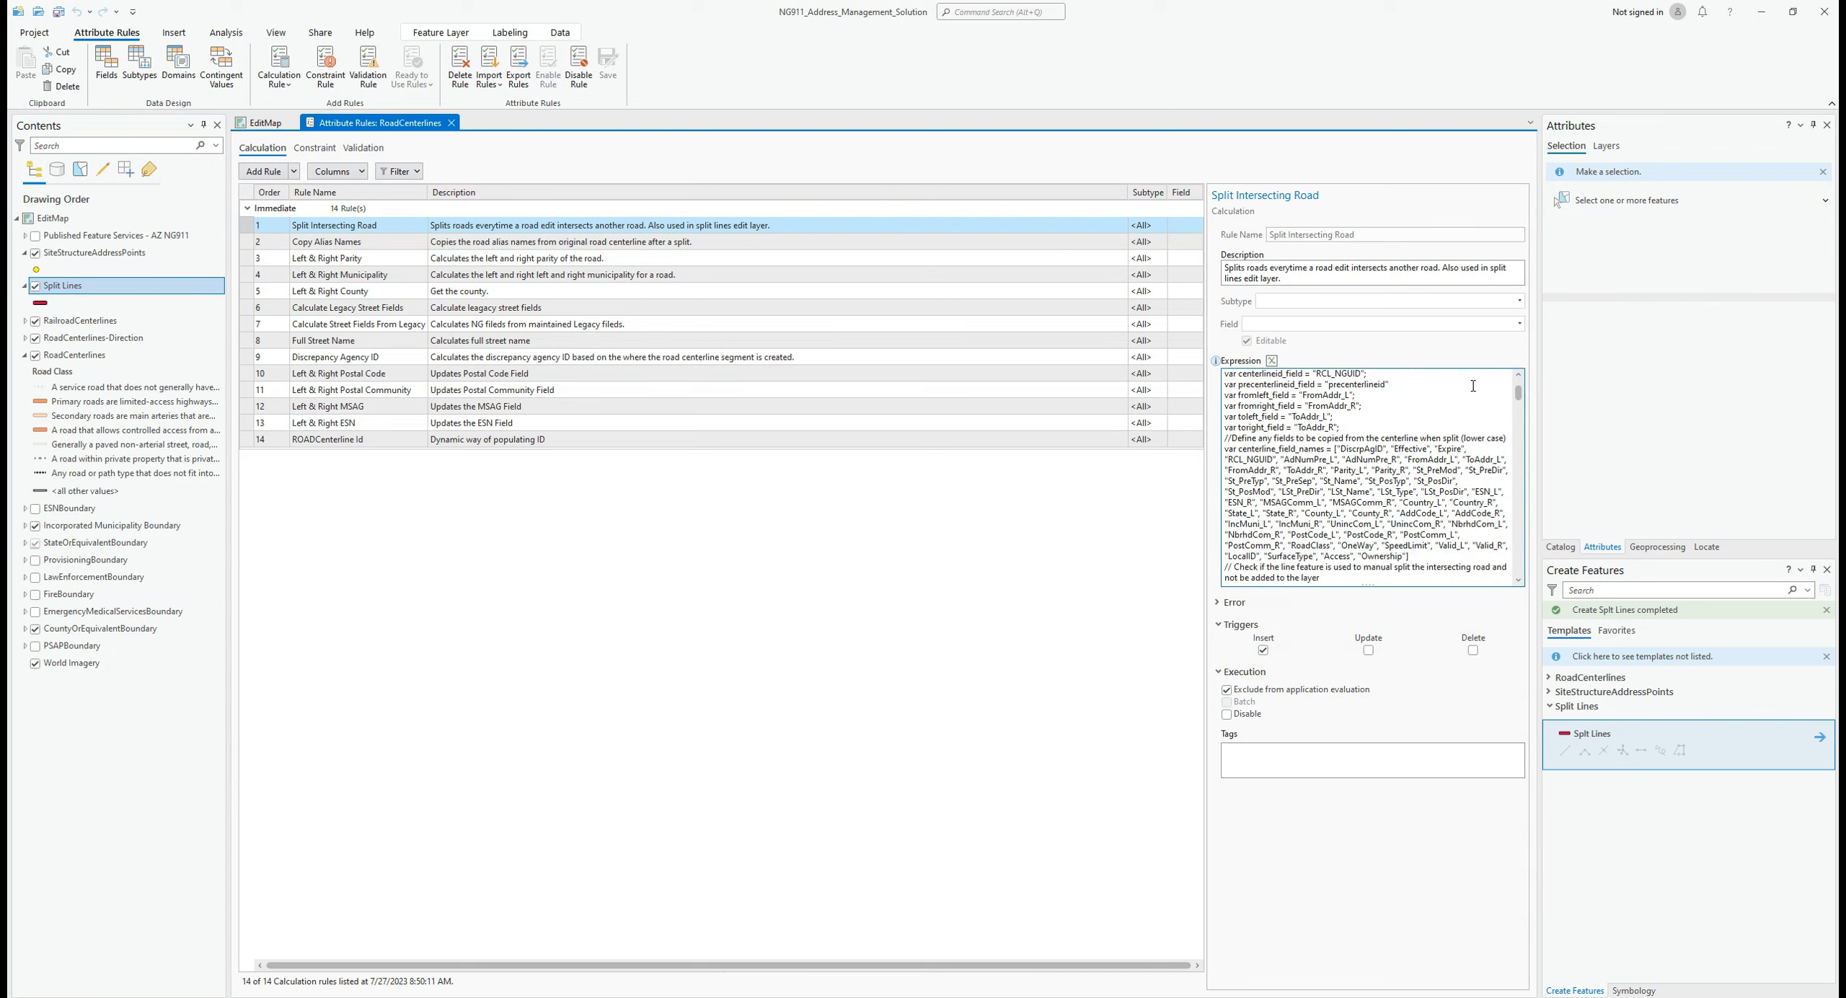
{"action": "left_click_drag", "start_coordinate": [1520, 399], "coordinate": [1520, 488]}
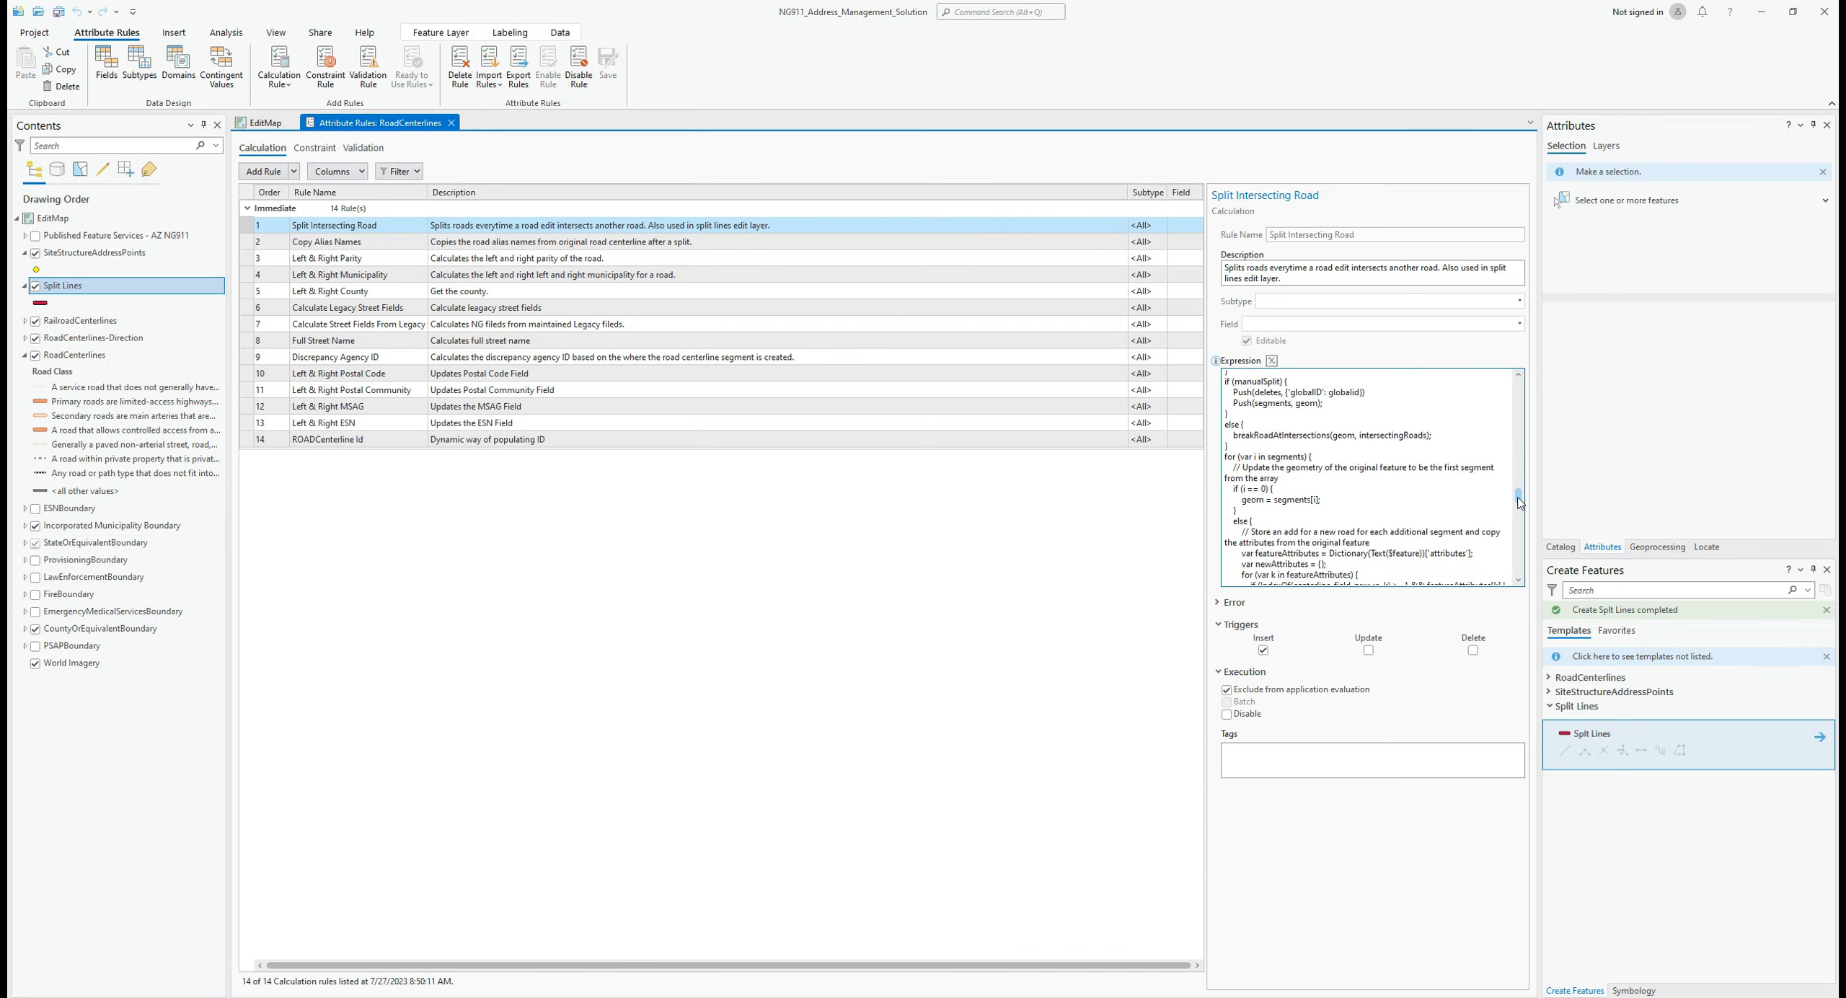
{"action": "left_click_drag", "start_coordinate": [1520, 505], "coordinate": [1522, 572]}
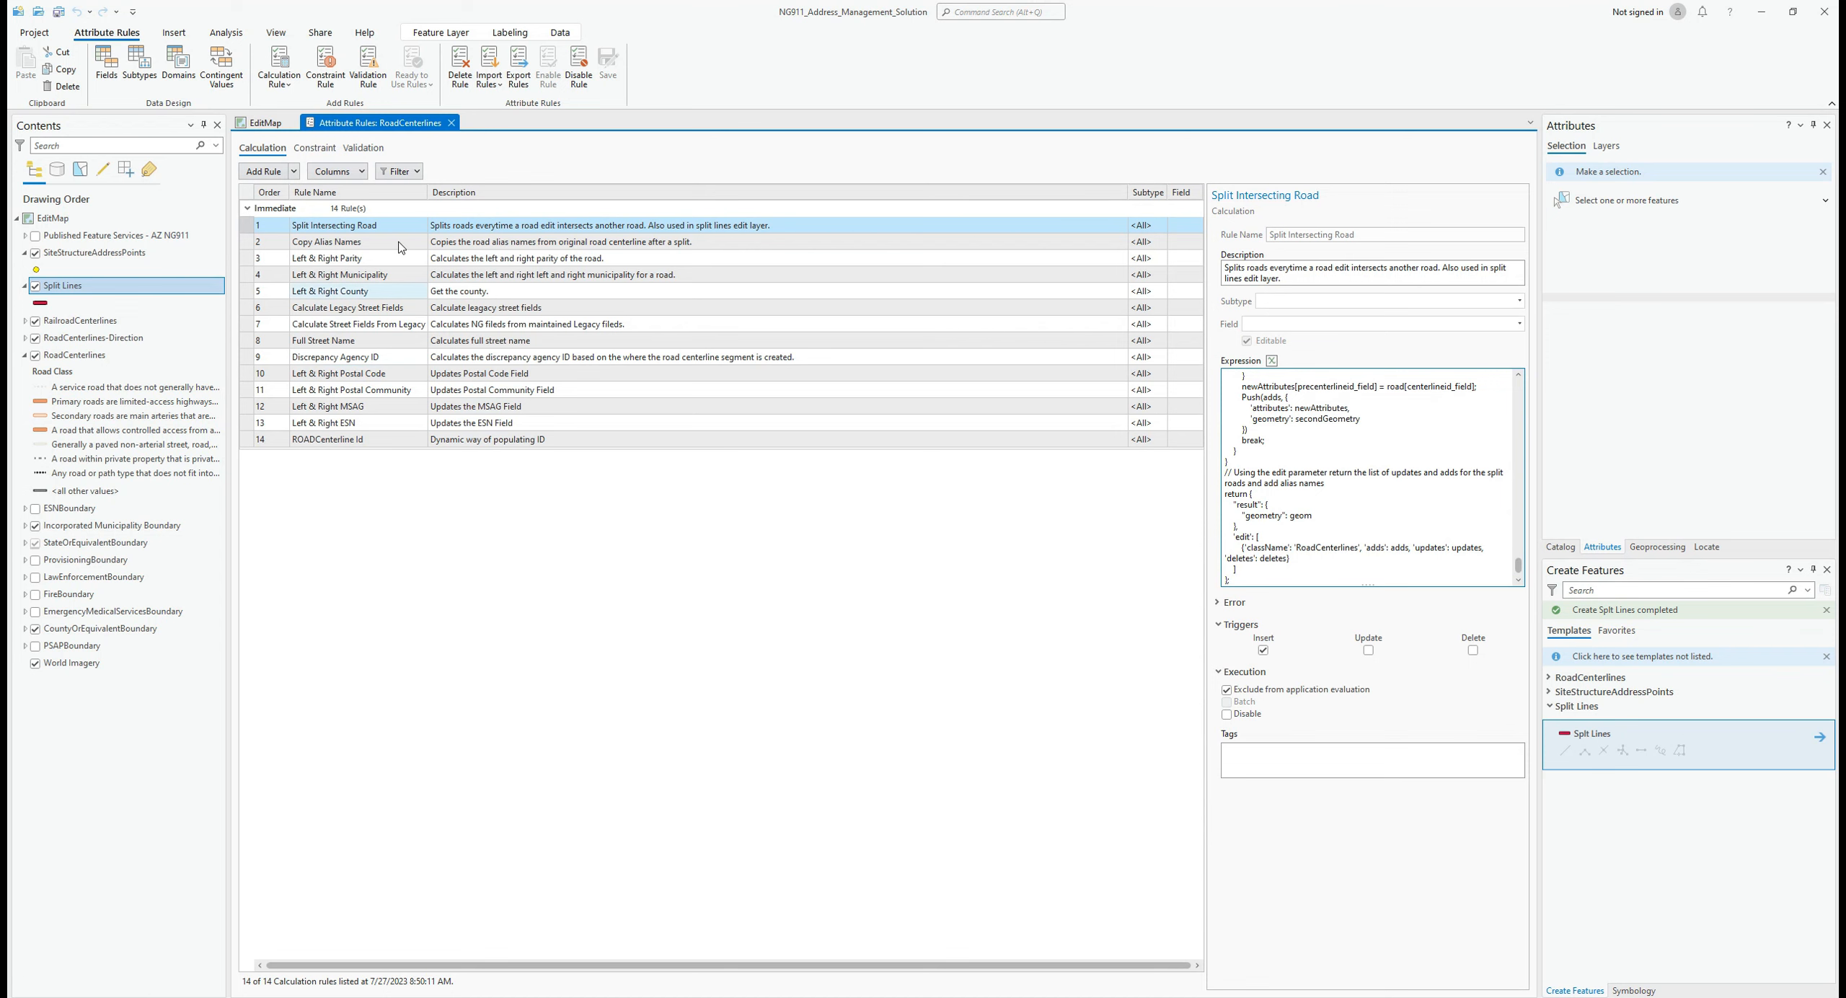
Step: Close the attribute rules and check the Split Lines table's NENA Globally Unique ID column, then close it
{"action": "left_click", "coordinate": [451, 123]}
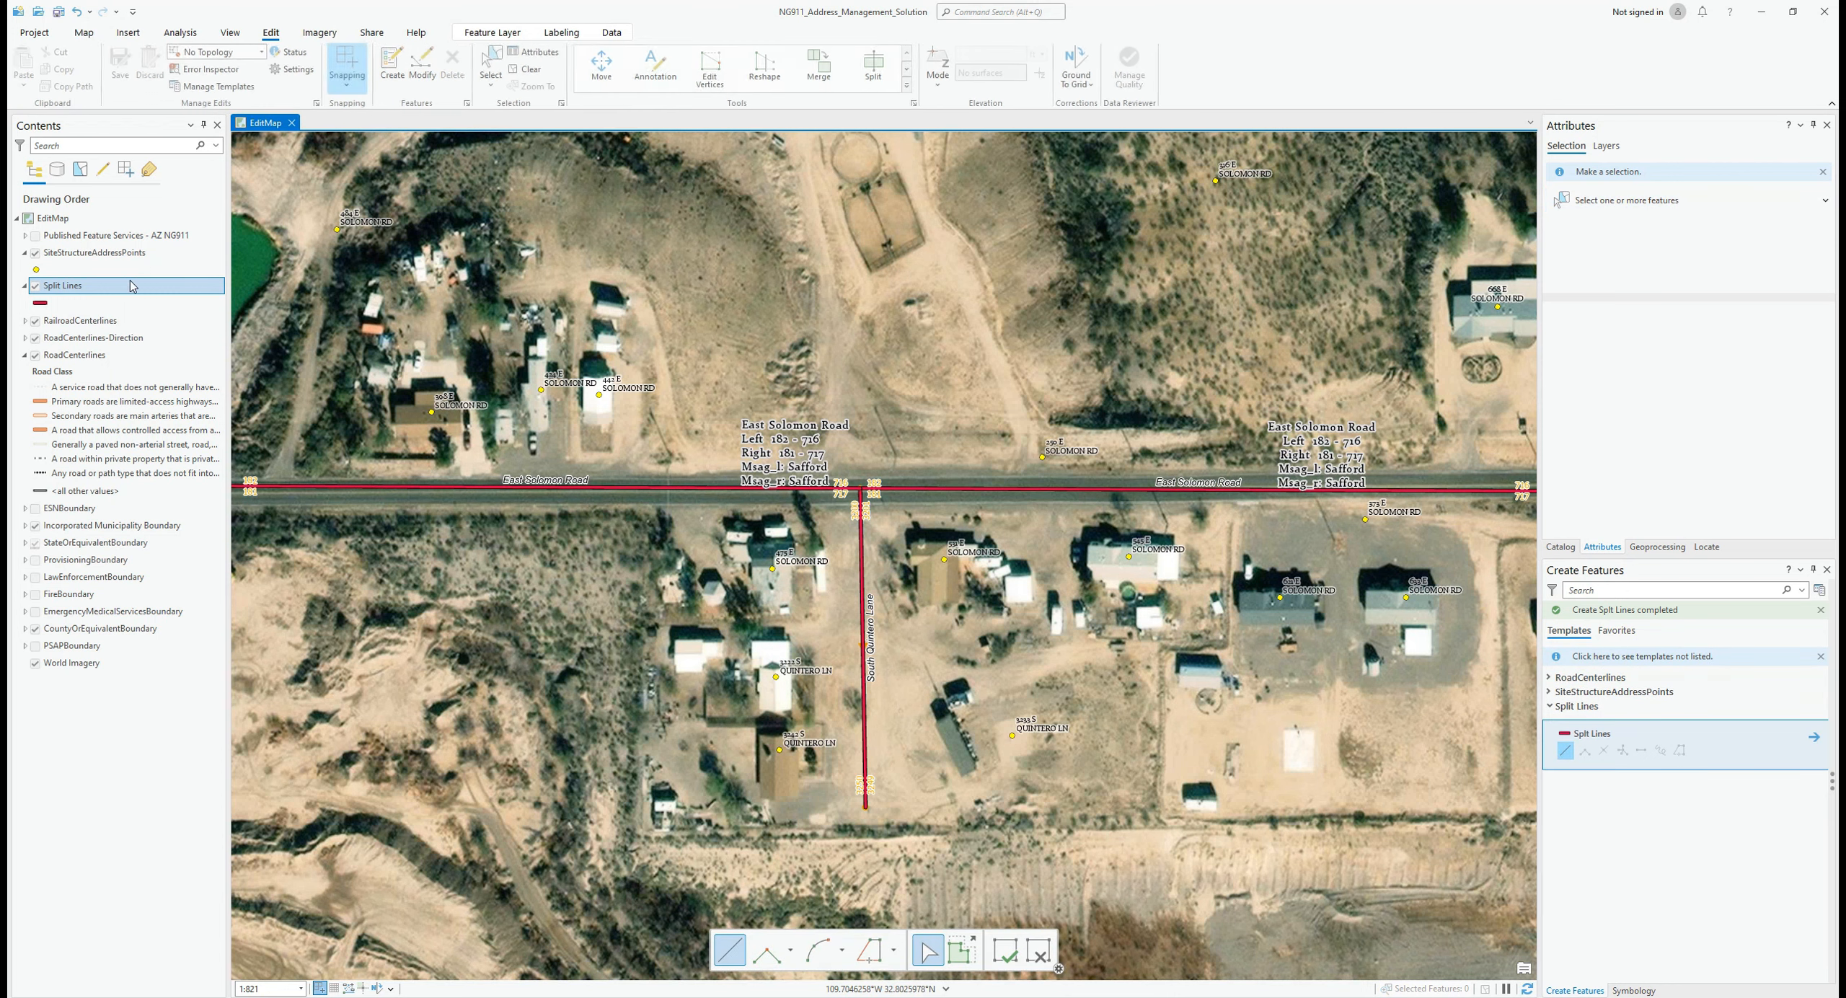
{"action": "right_click", "coordinate": [132, 286]}
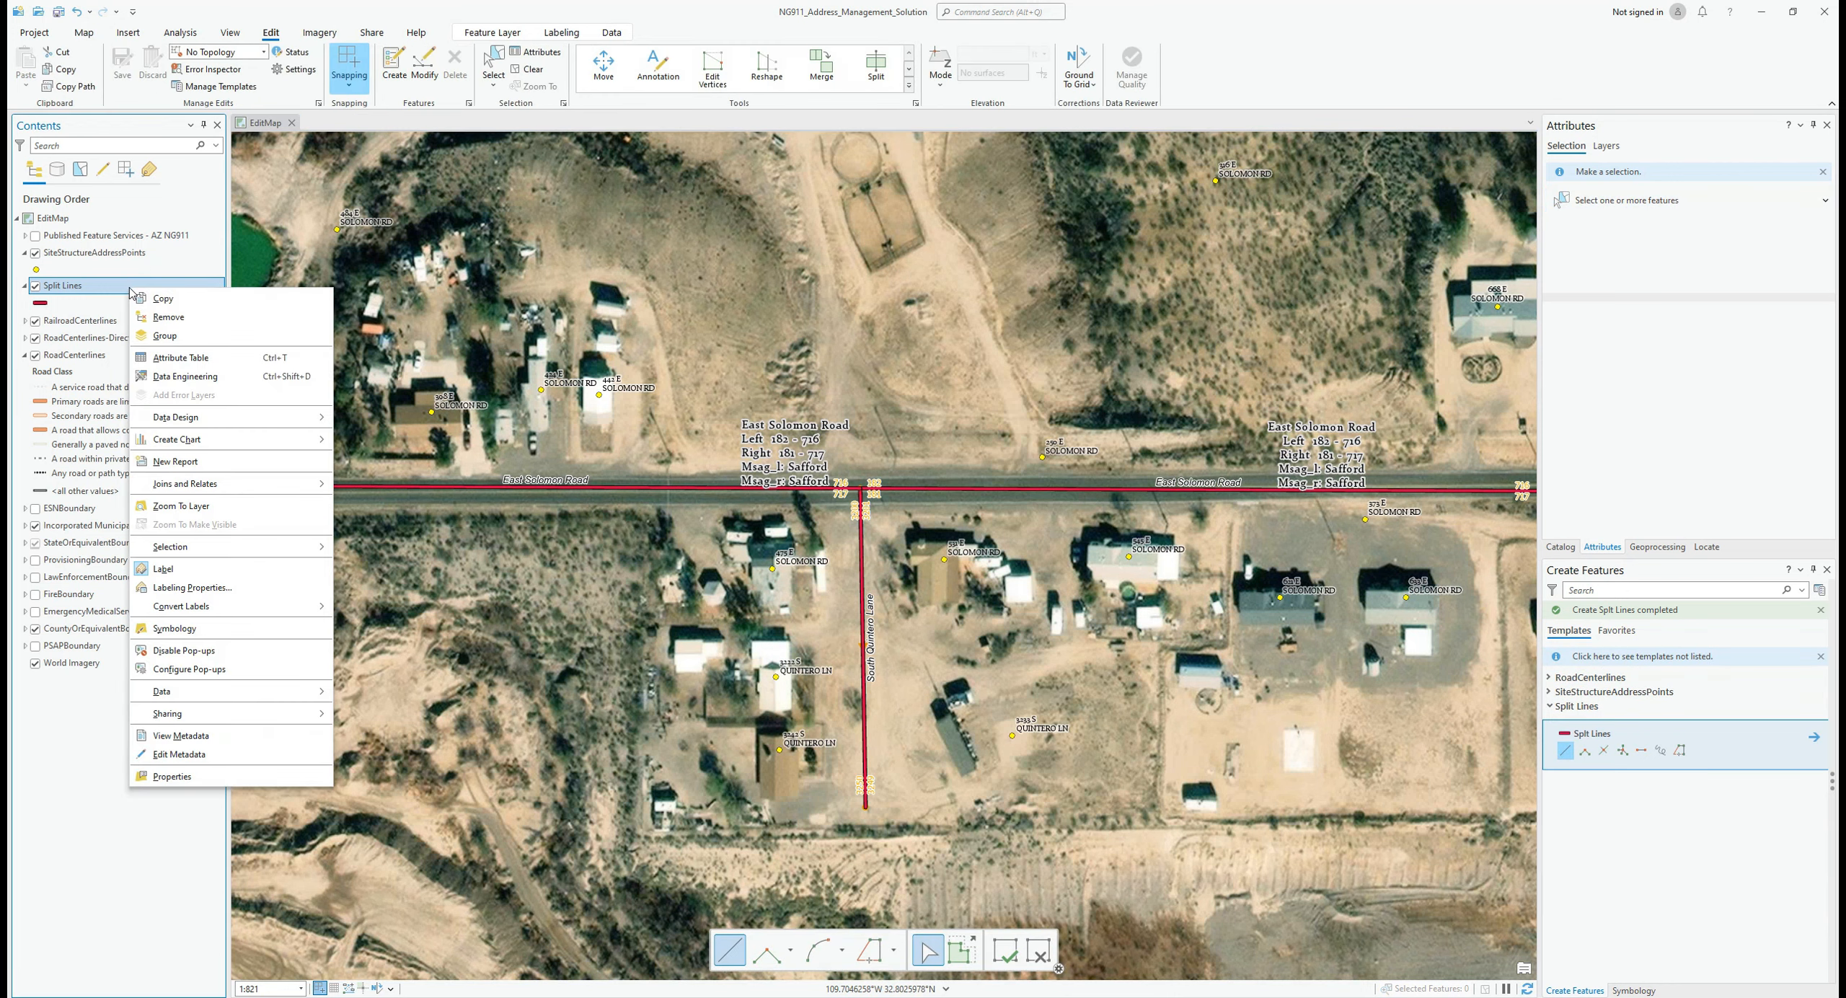
{"action": "left_click", "coordinate": [180, 357]}
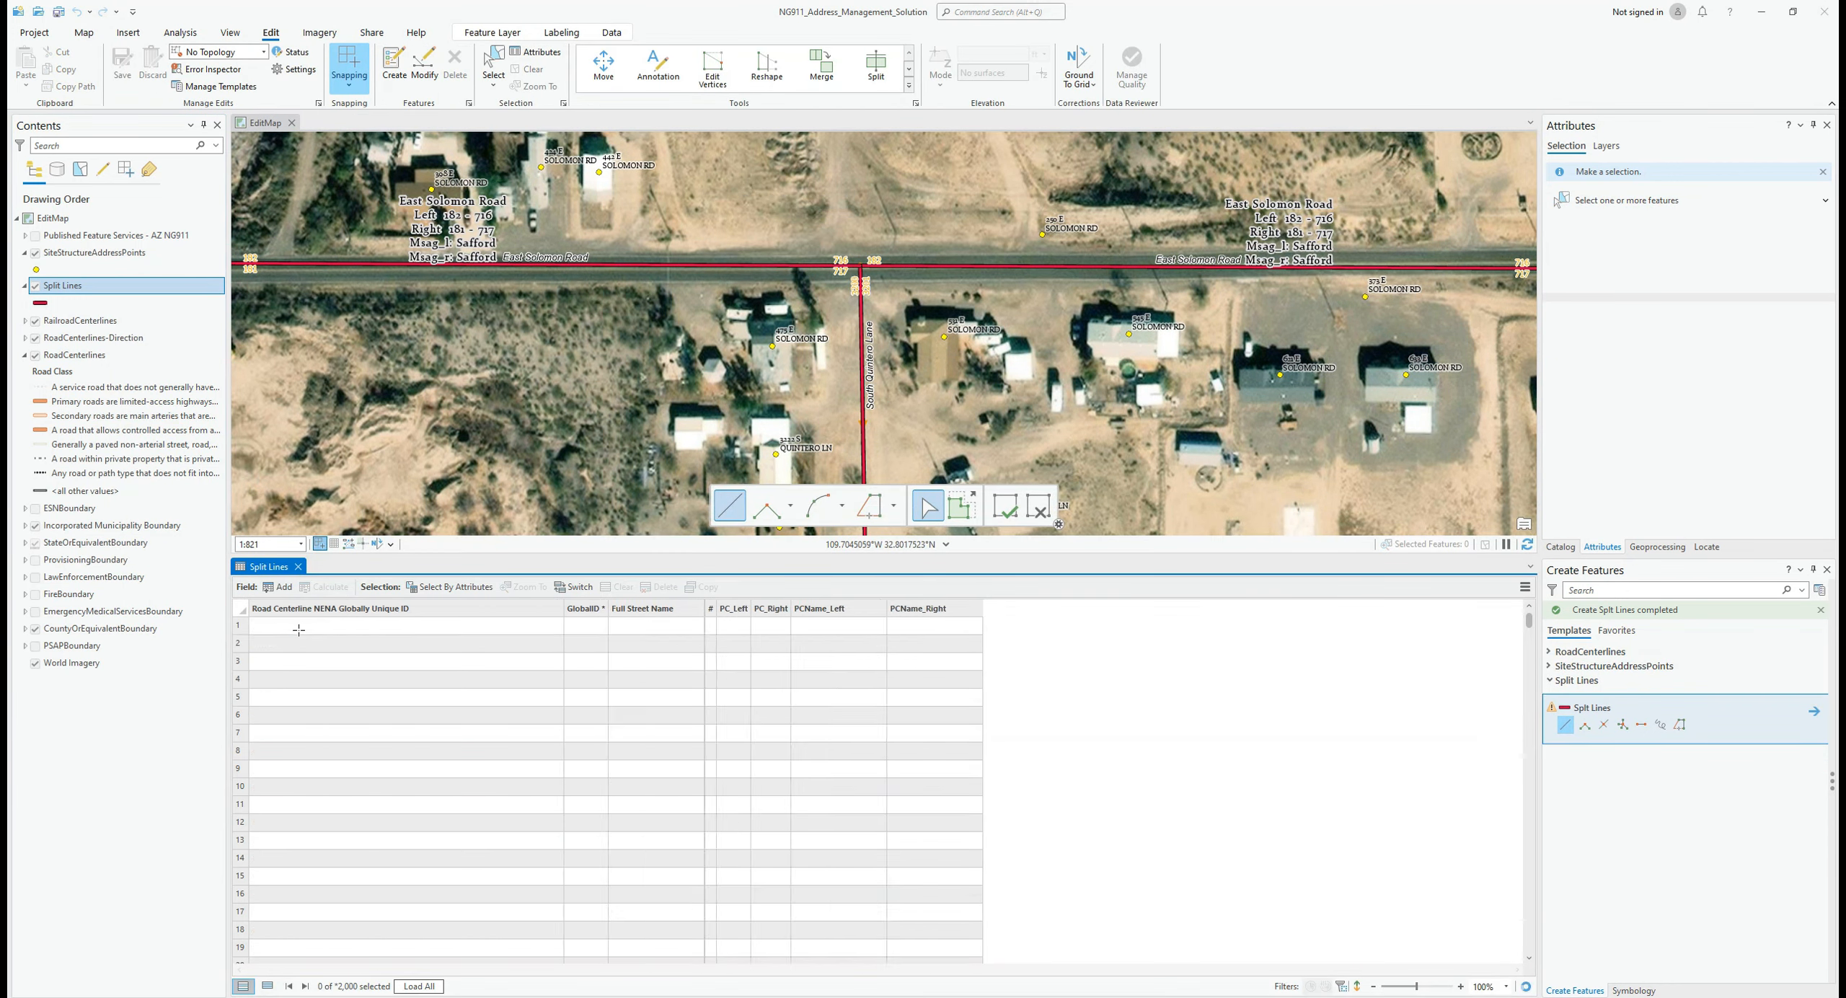
{"action": "left_click", "coordinate": [312, 614]}
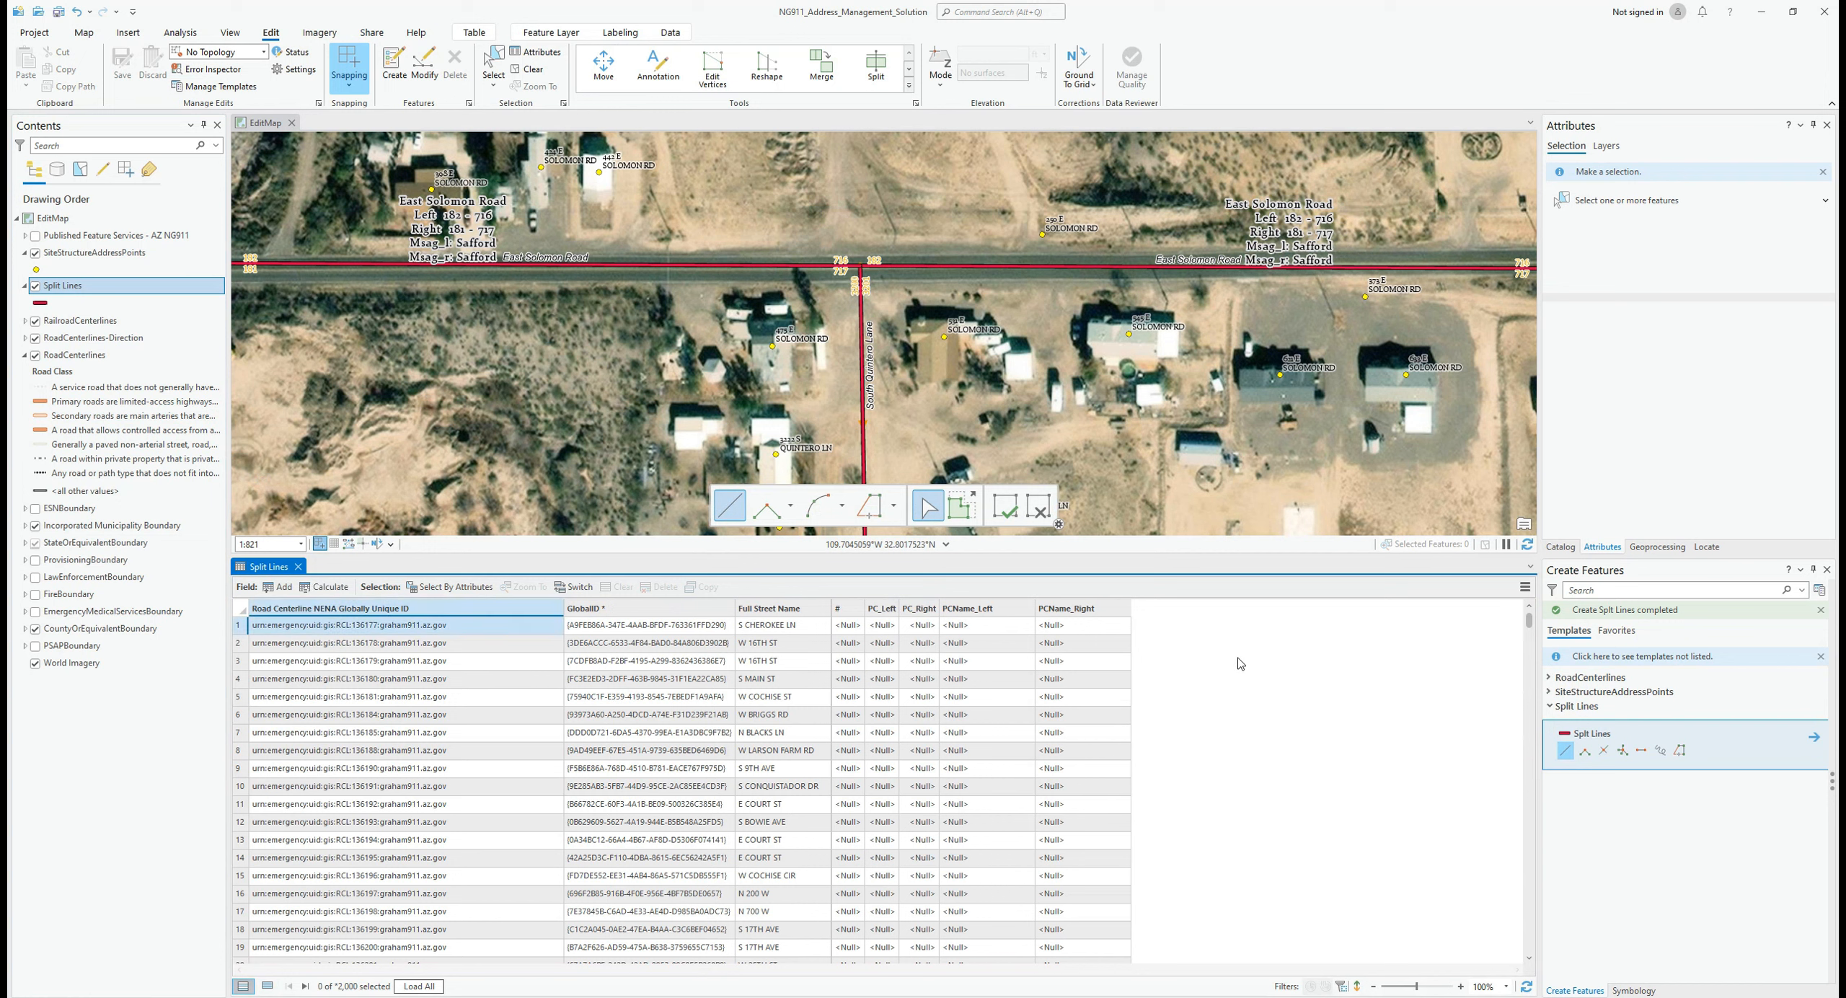
{"action": "left_click", "coordinate": [299, 568]}
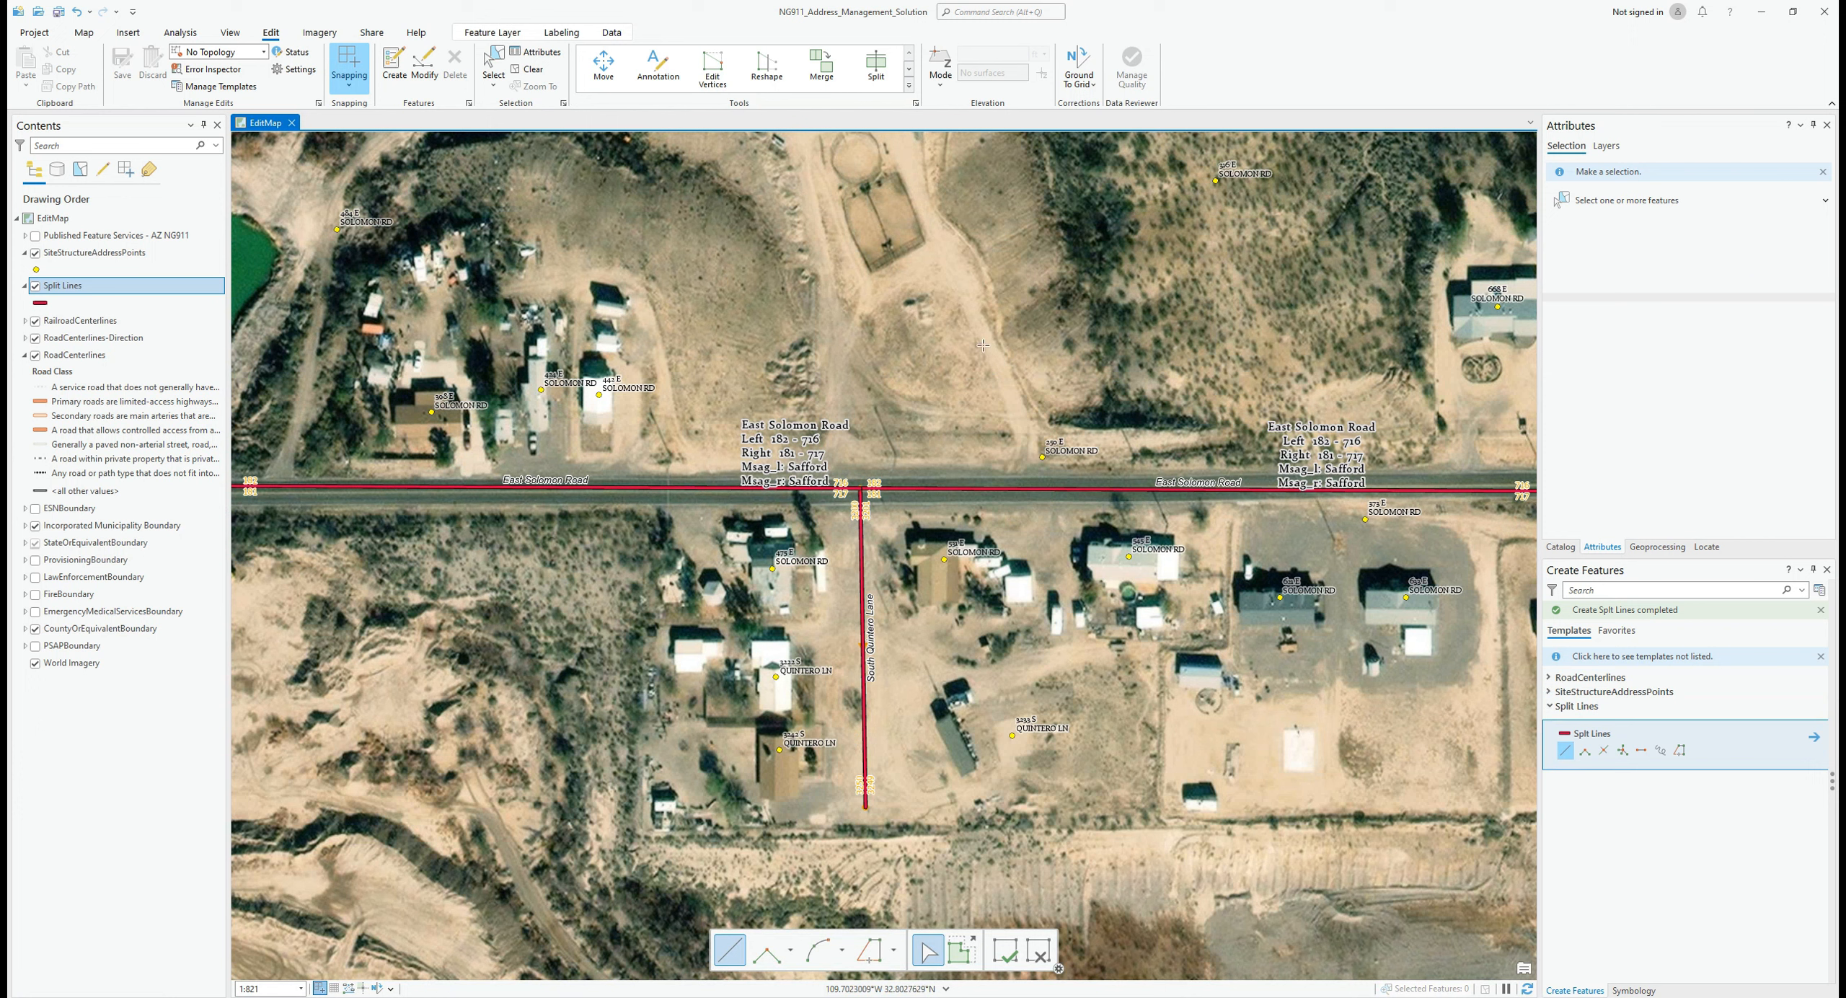
Step: Finish a split line across East Solomon Road and pan along it to check the new address labels
{"action": "double_click", "coordinate": [989, 576]}
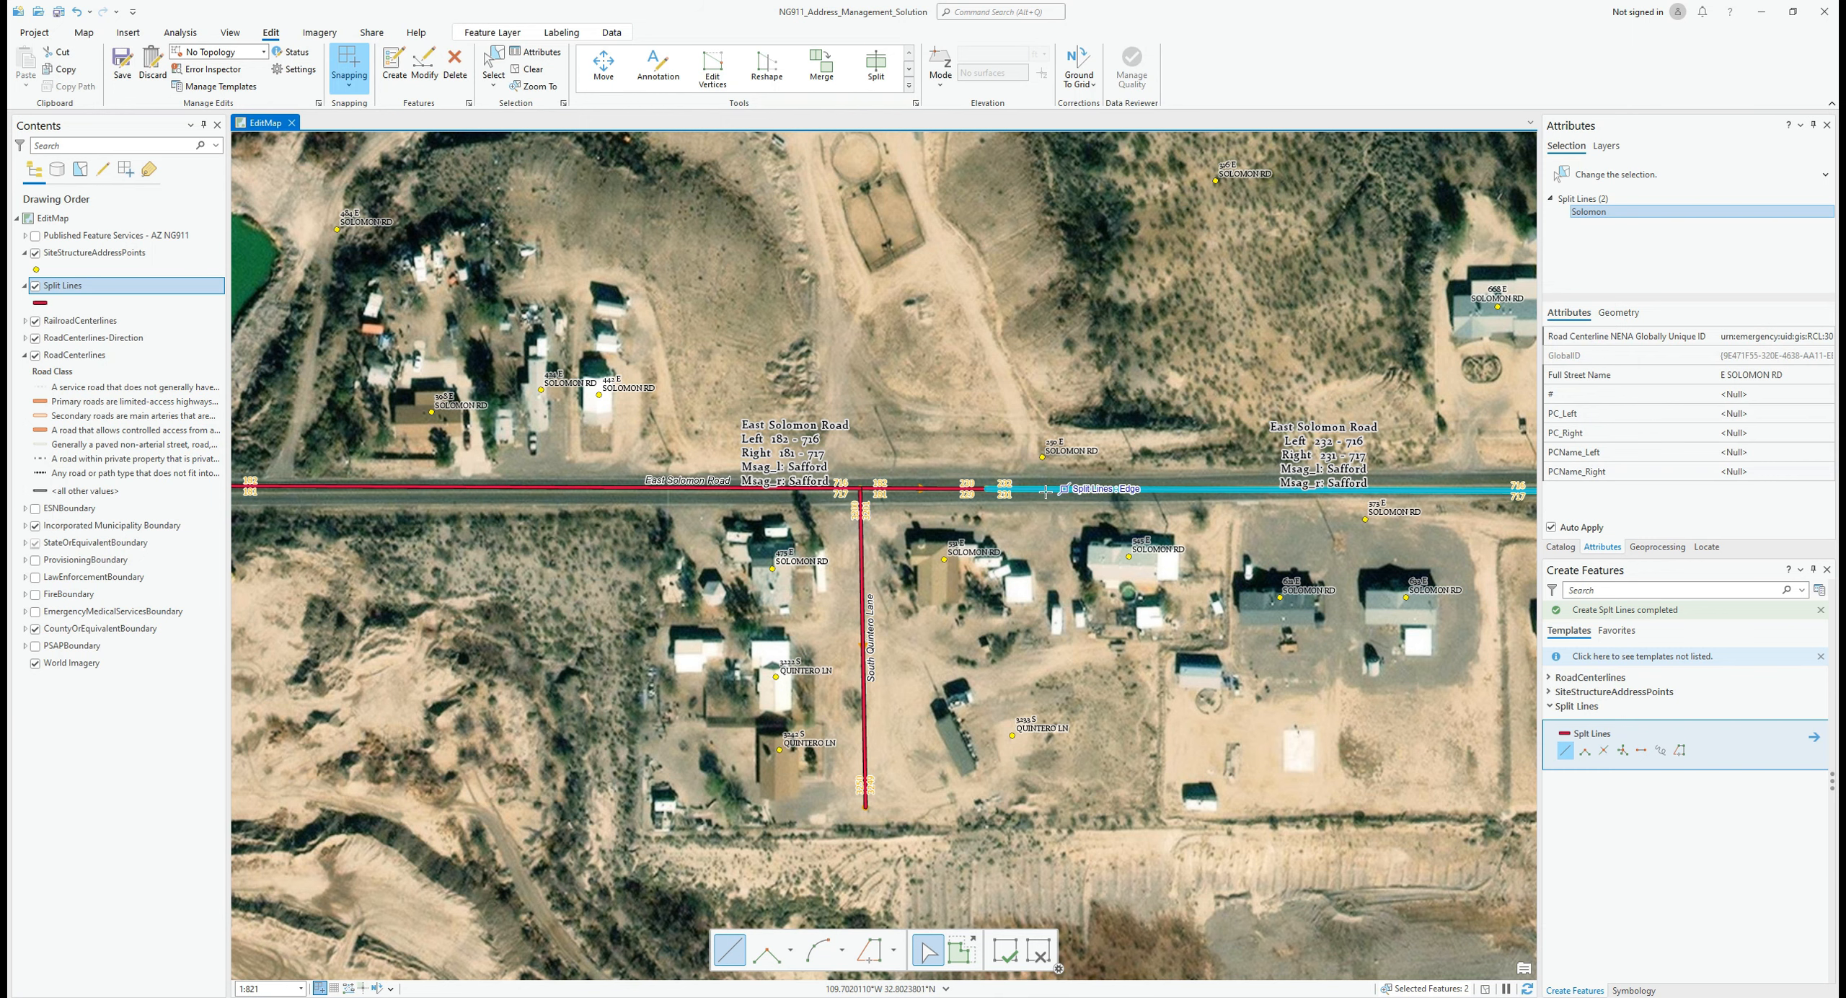
{"action": "scroll", "coordinate": [941, 490], "scroll_direction": "up", "scroll_amount": 5}
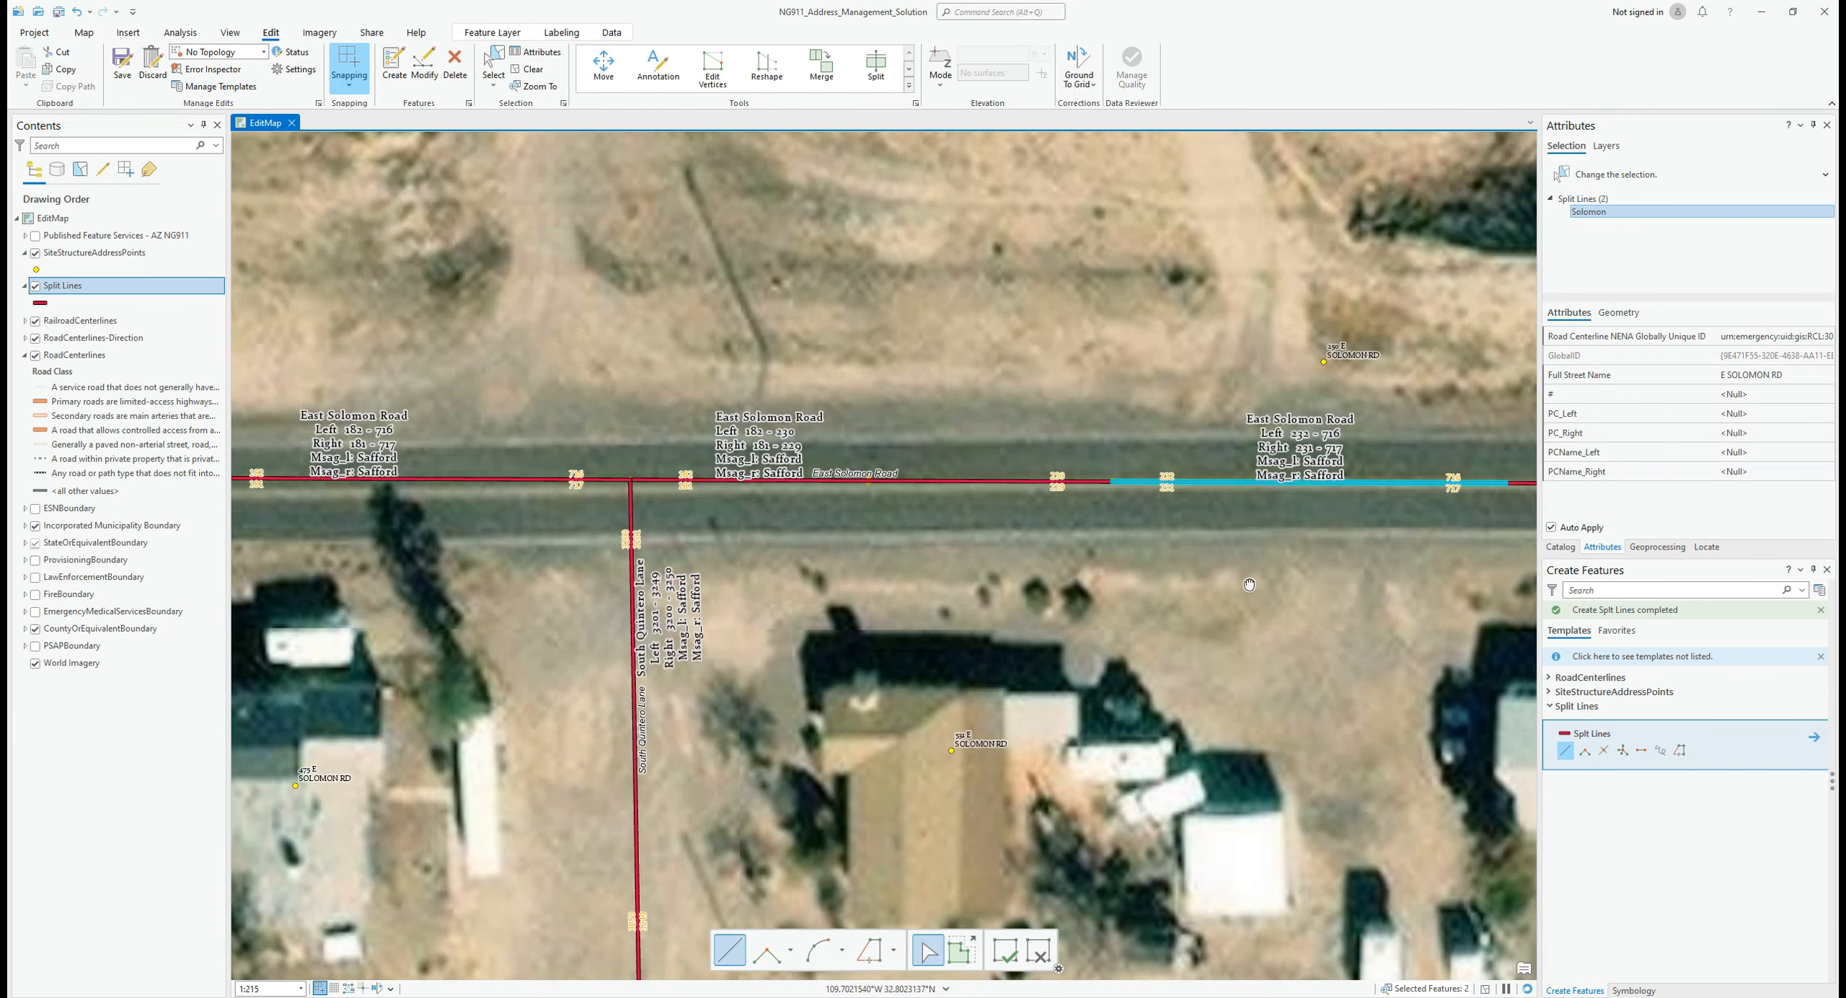
{"action": "left_click_drag", "start_coordinate": [1249, 584], "coordinate": [1238, 626]}
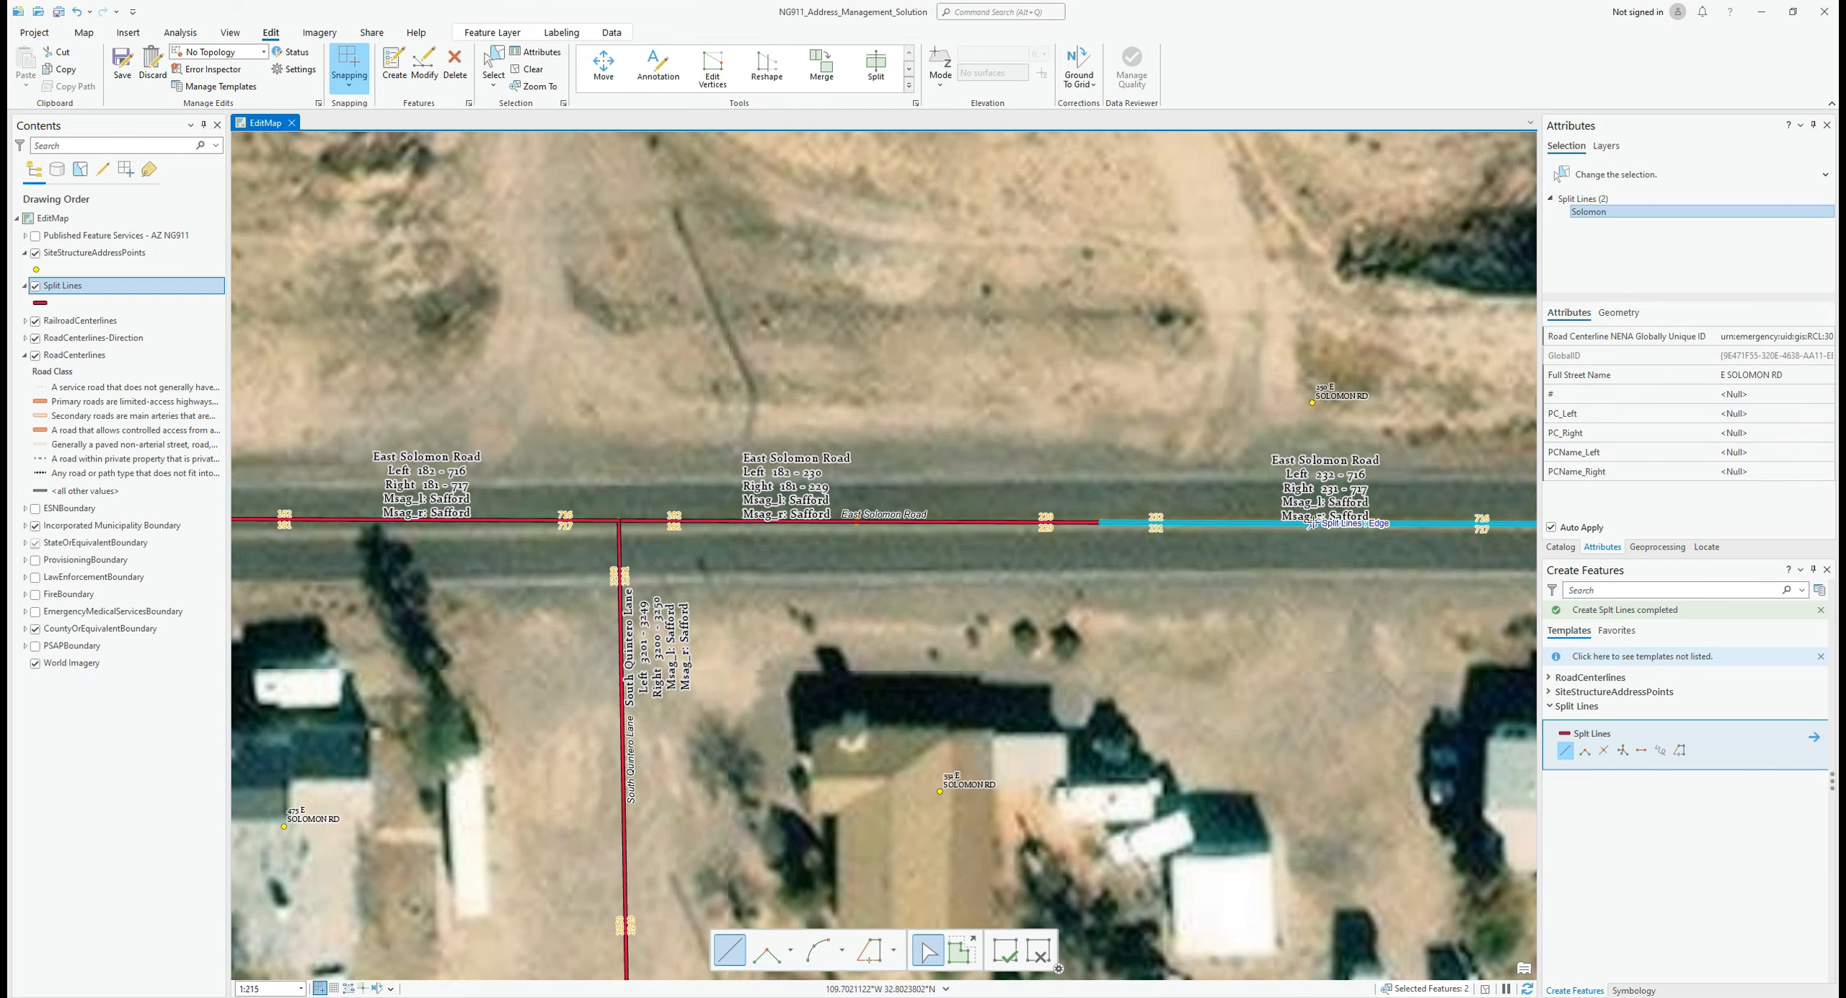
{"action": "scroll", "coordinate": [1309, 524], "scroll_direction": "down", "scroll_amount": 5}
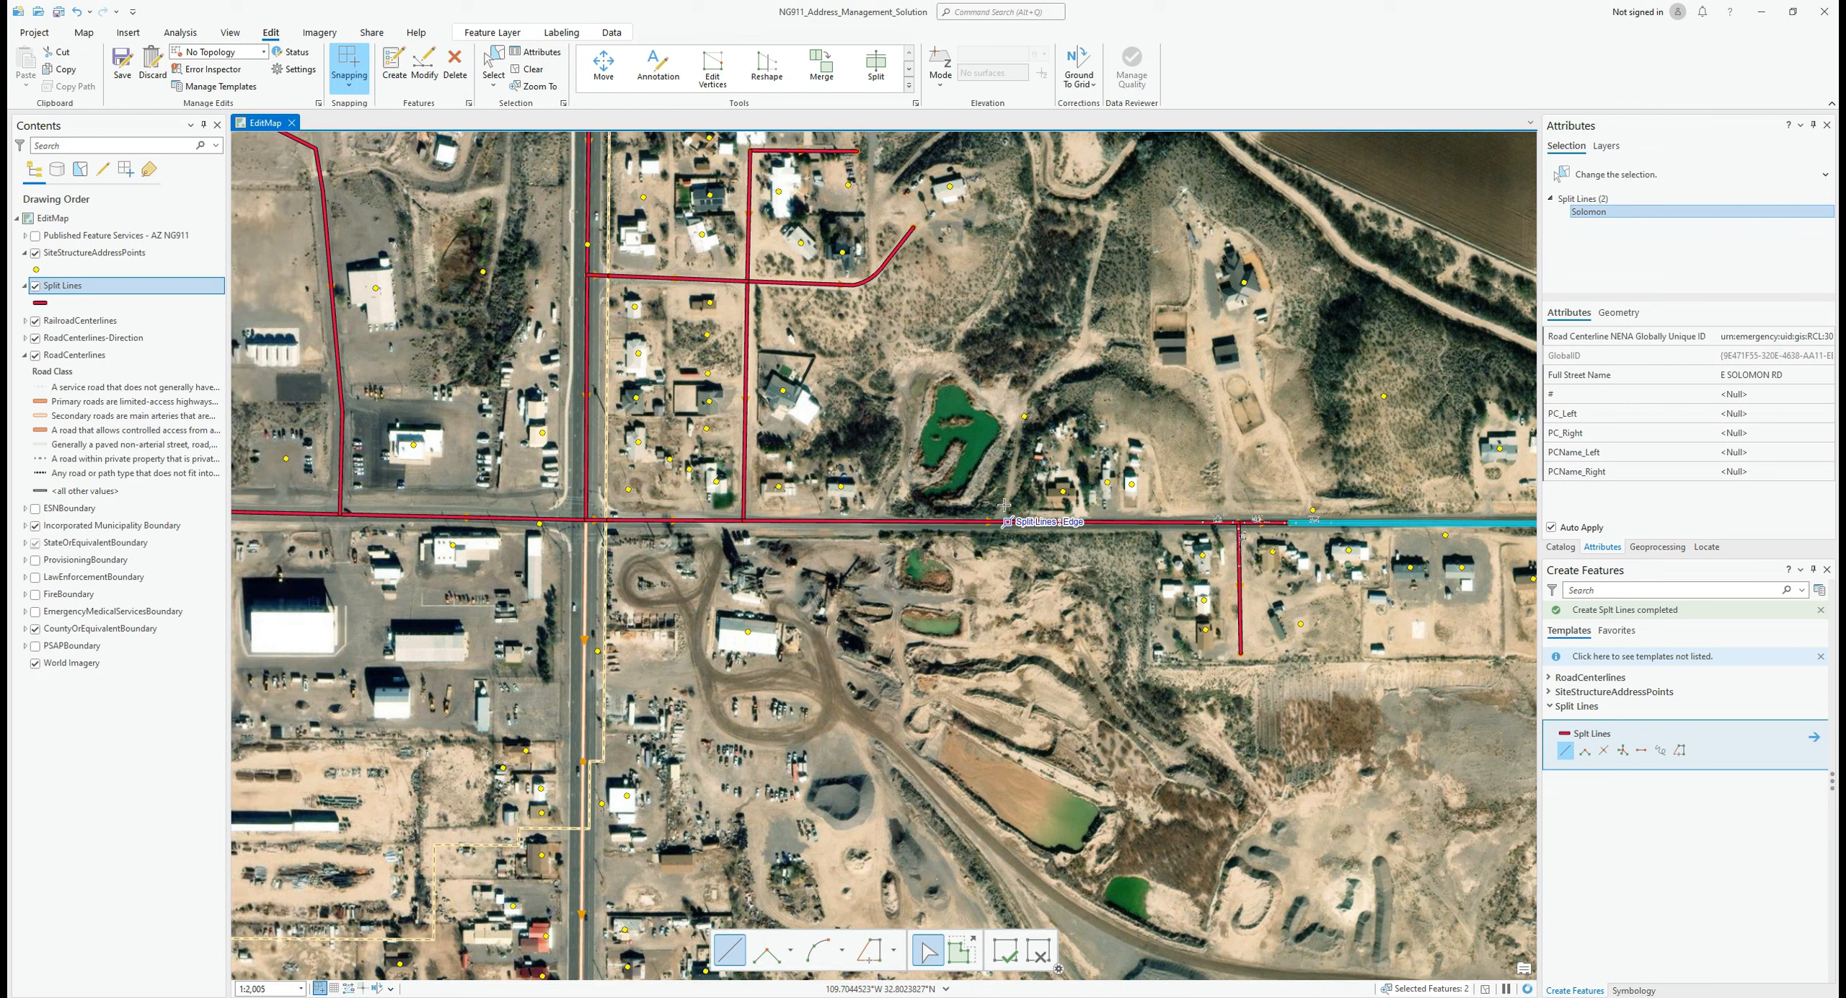
Step: Draw a second split line across East Solomon Road farther west
{"action": "left_click", "coordinate": [997, 575]}
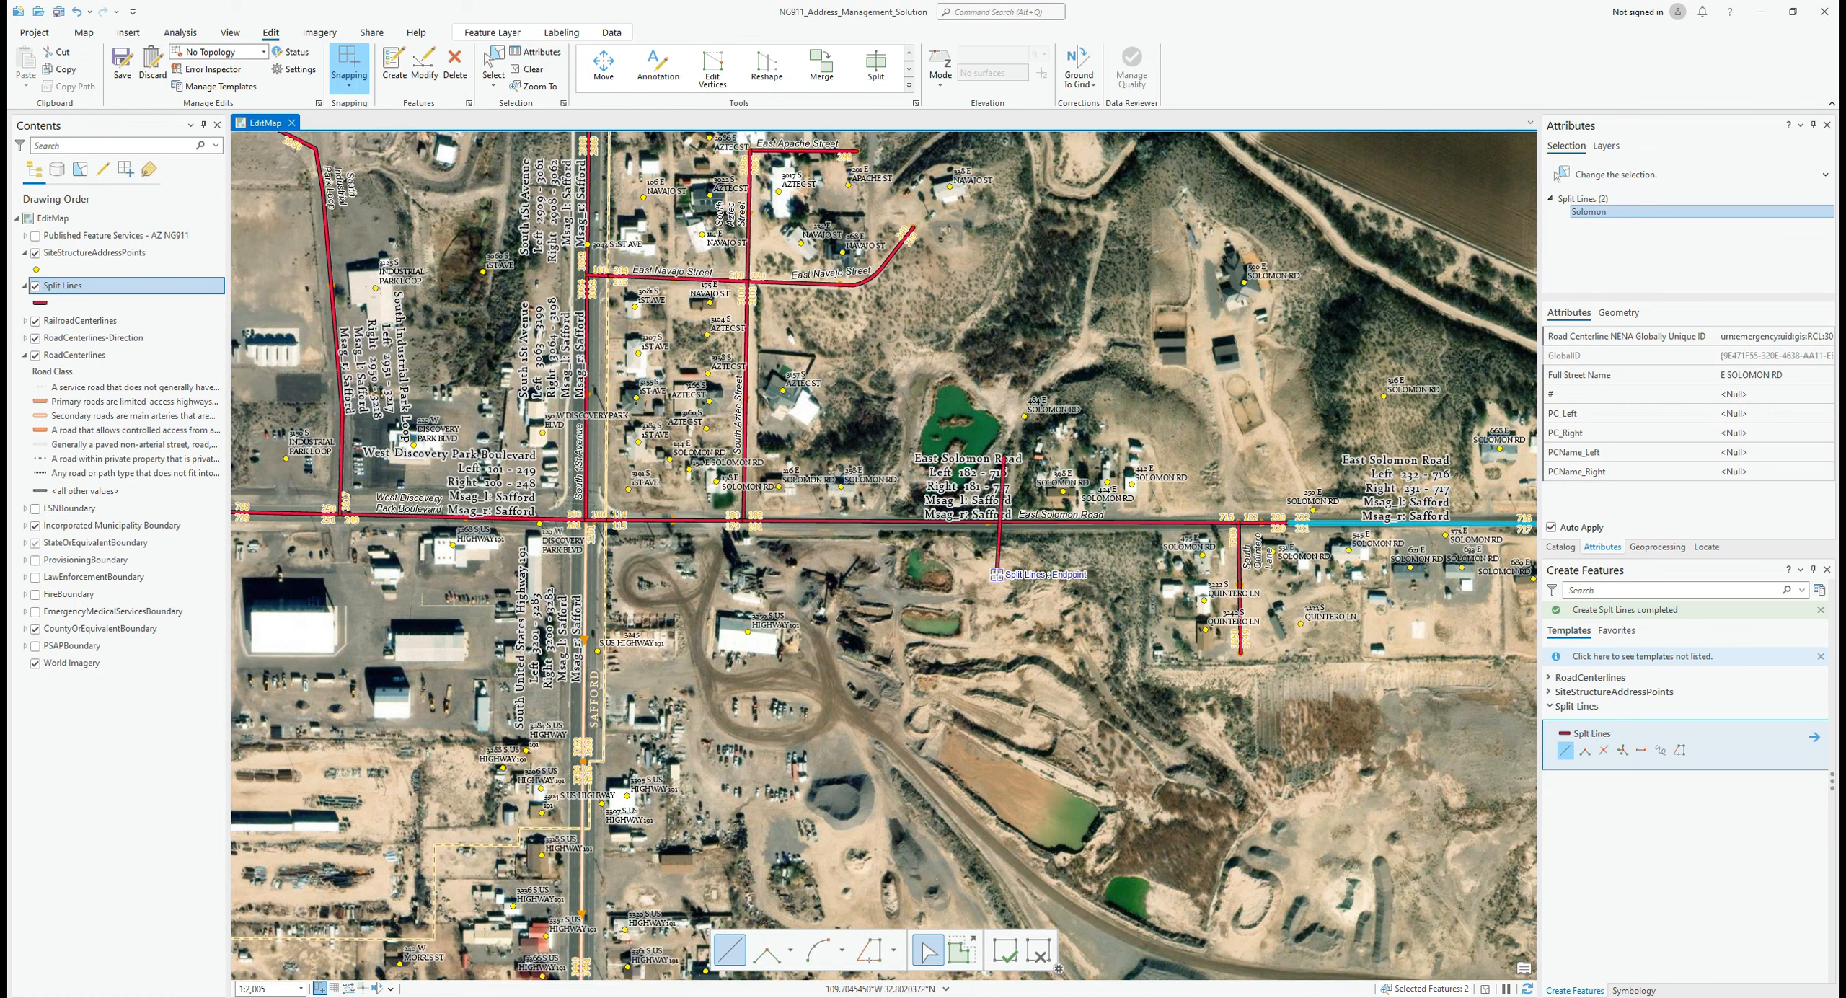
{"action": "scroll", "coordinate": [1001, 514], "scroll_direction": "up", "scroll_amount": 3}
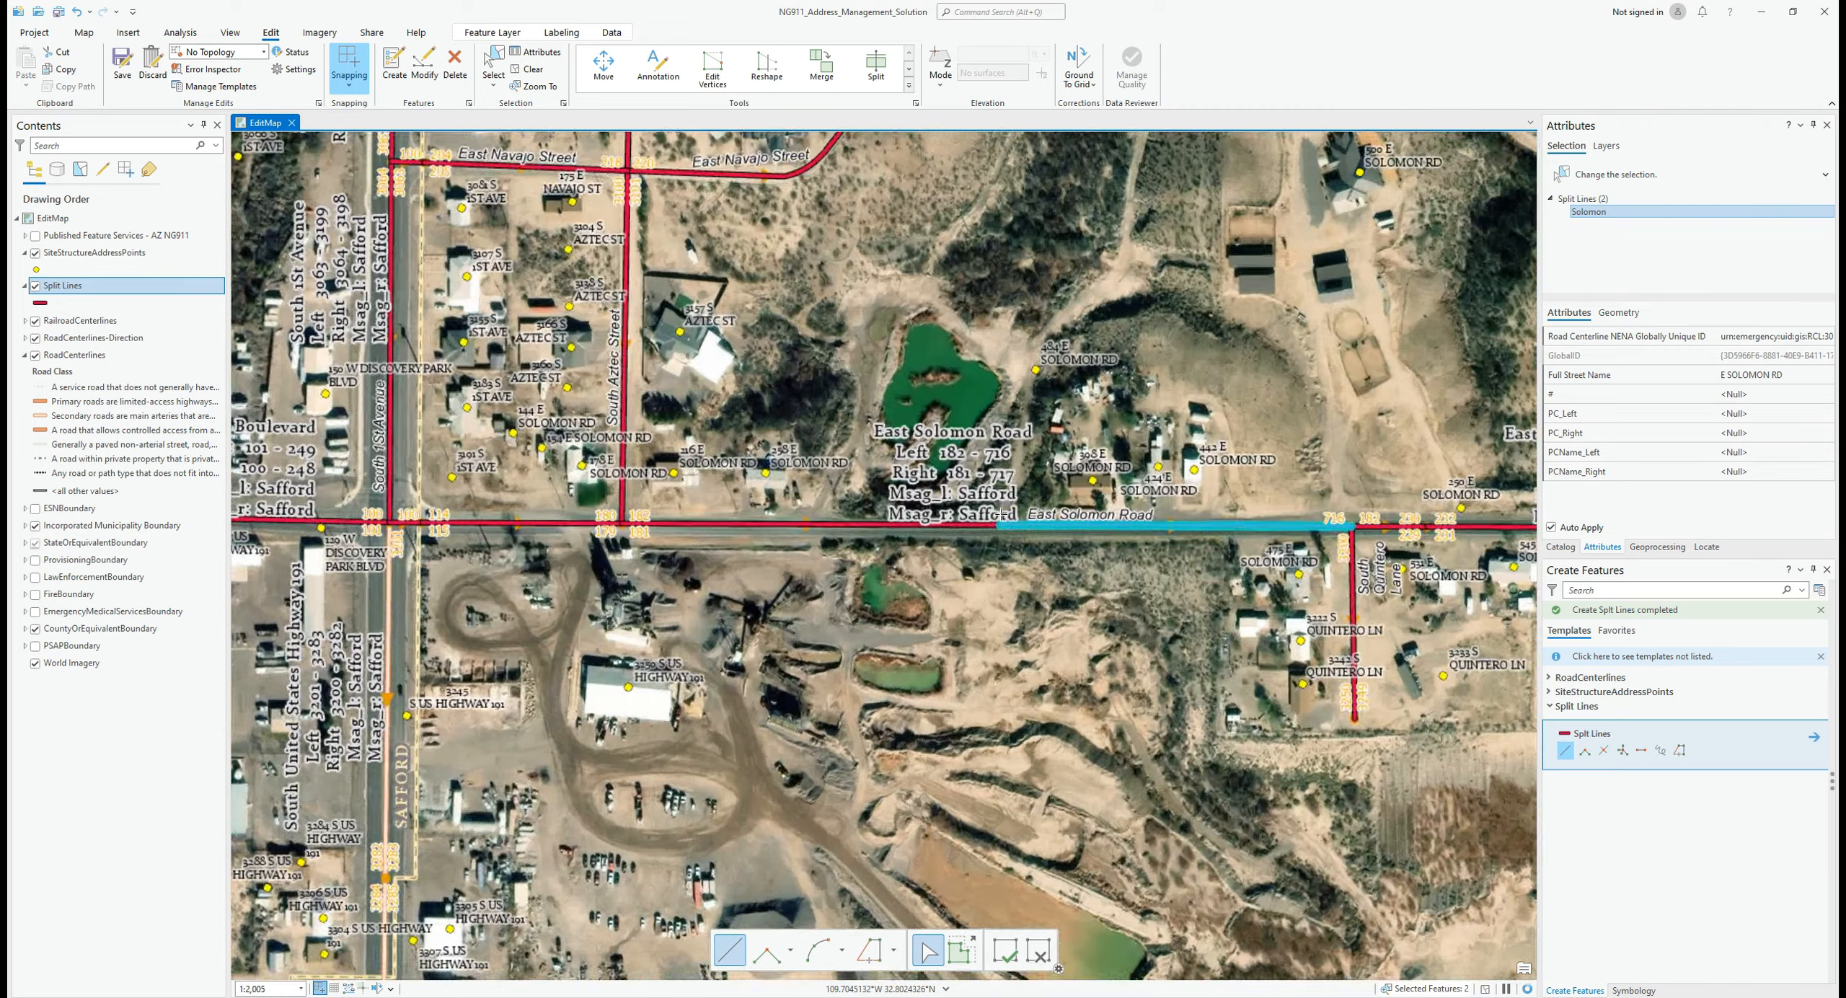
{"action": "scroll", "coordinate": [1054, 514], "scroll_direction": "up", "scroll_amount": 2}
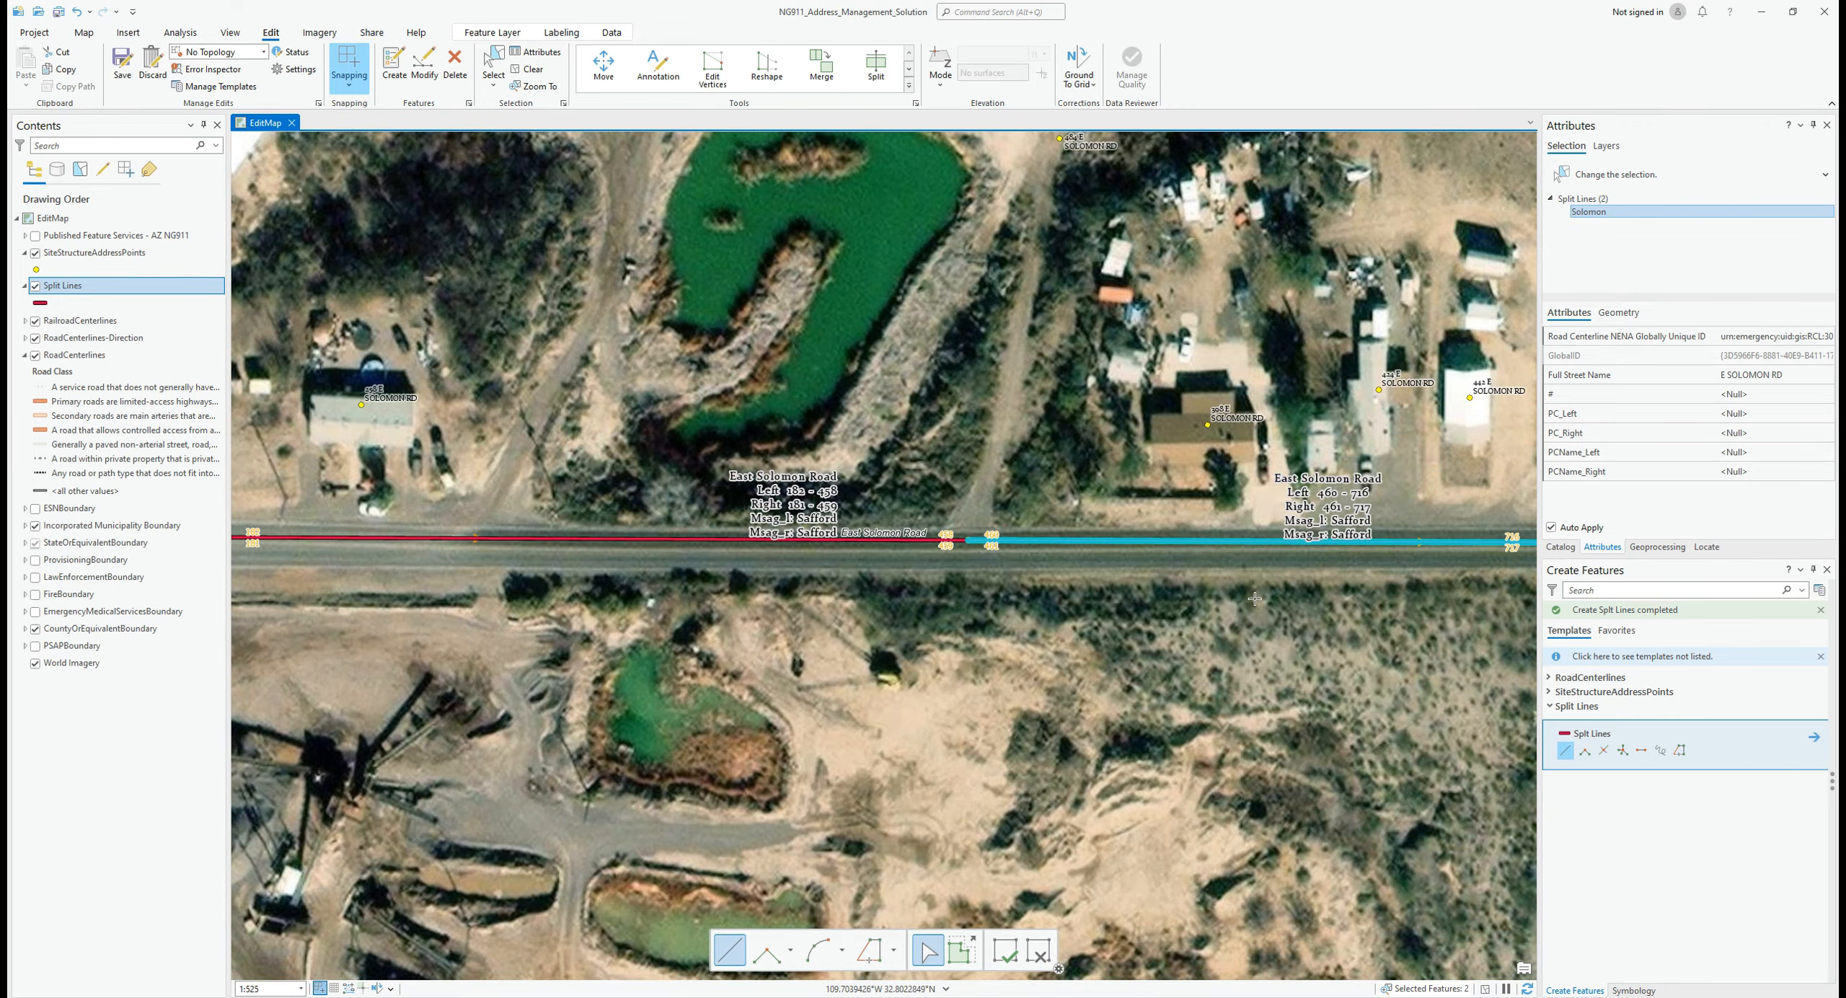
{"action": "scroll", "coordinate": [1255, 598], "scroll_direction": "down", "scroll_amount": 4}
{"action": "left_click_drag", "start_coordinate": [1249, 610], "coordinate": [682, 628]}
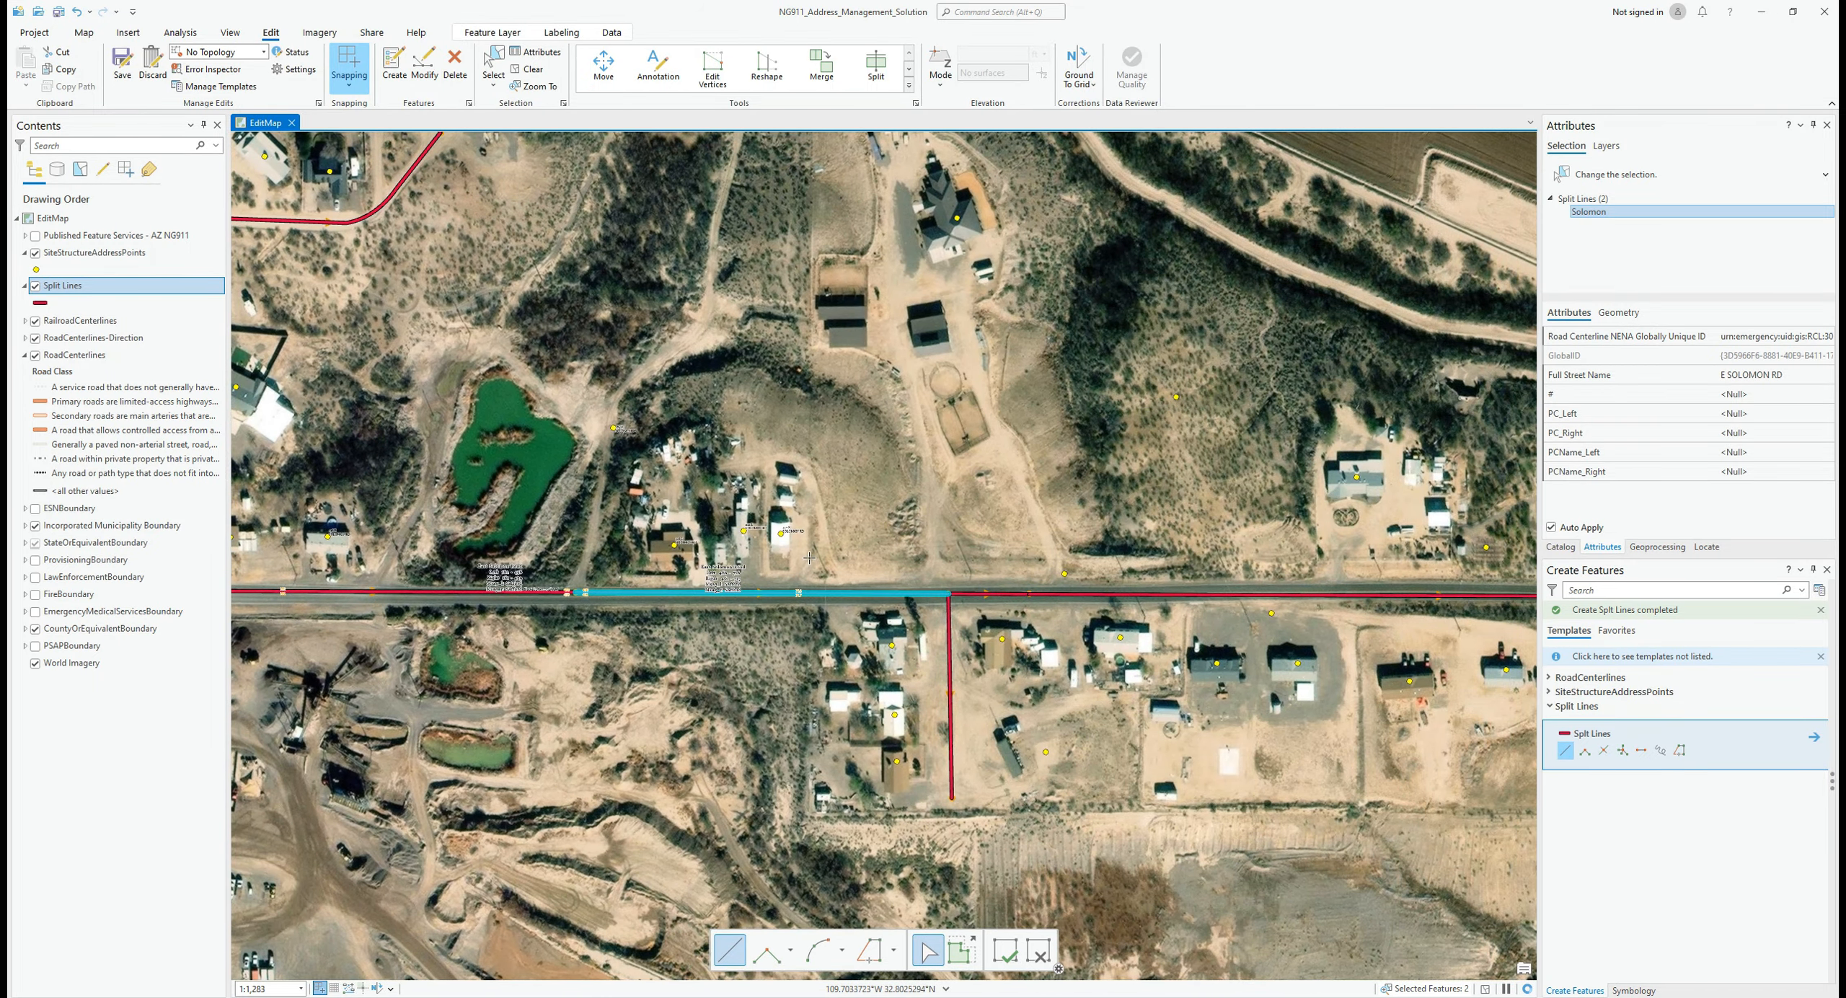
{"action": "double_click", "coordinate": [802, 639]}
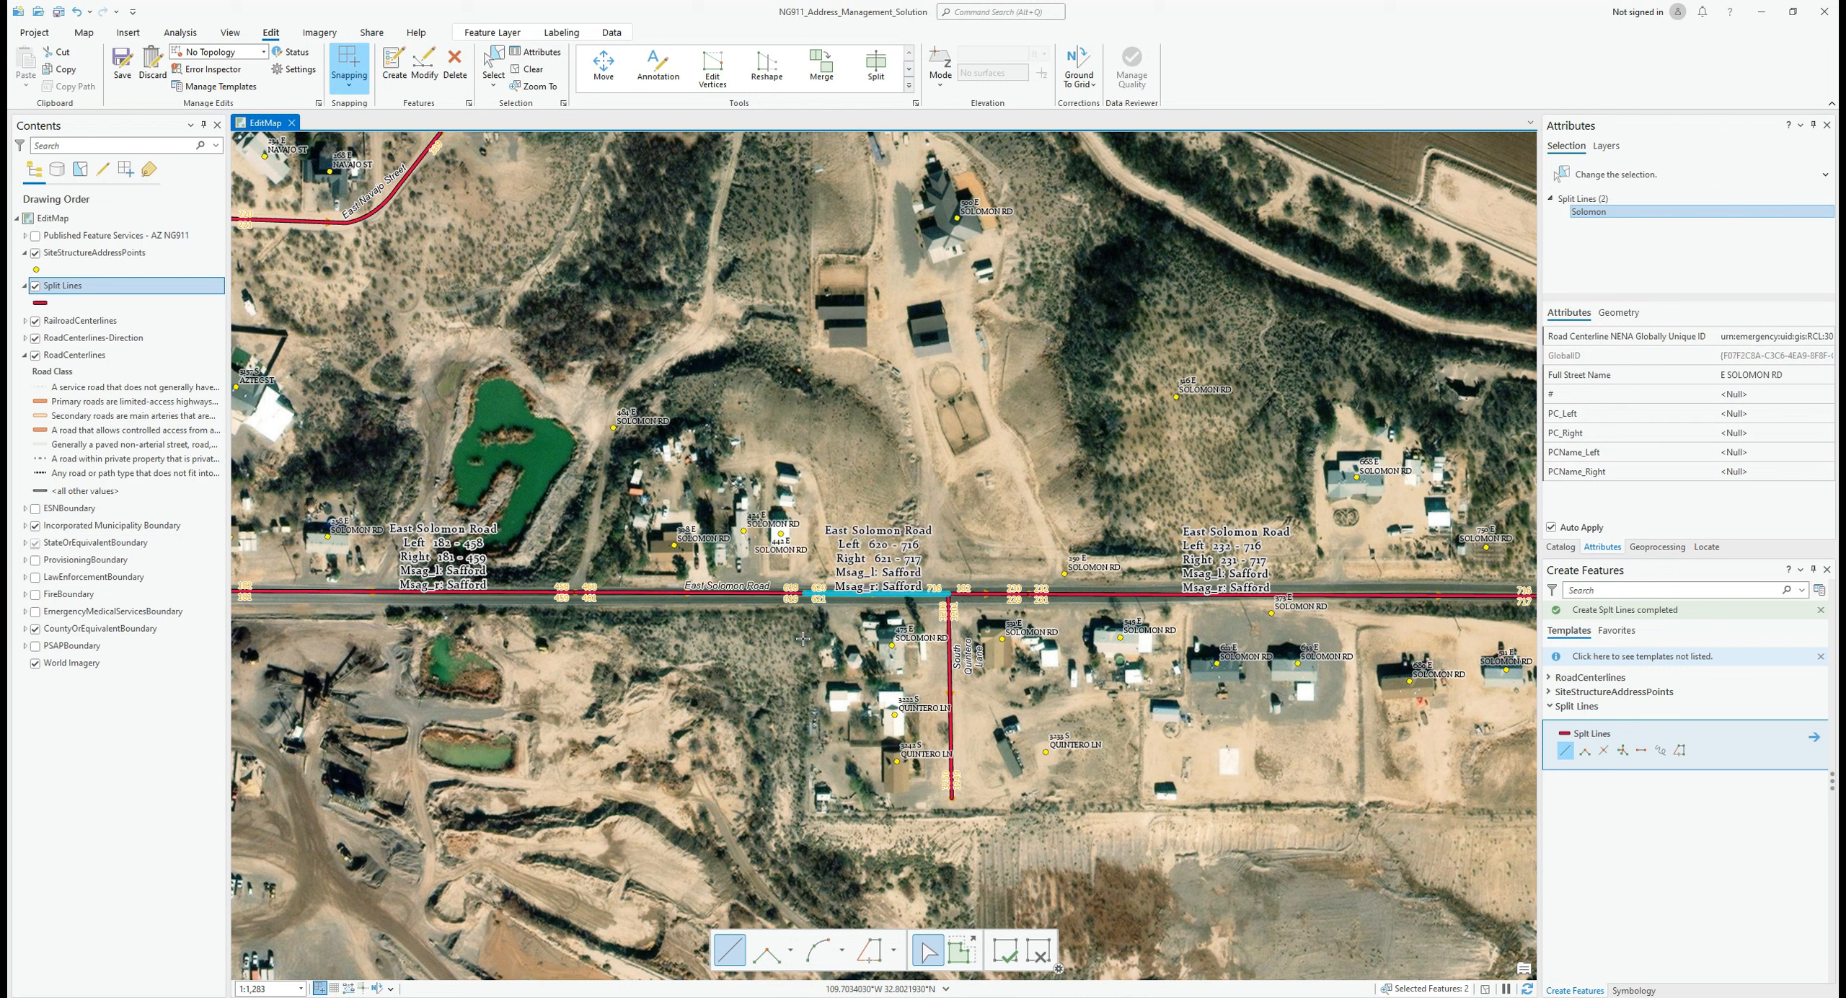
Step: Show only the selected E SOLOMON RD split record, copy its unique ID, and open the RoadCenterlines table
{"action": "right_click", "coordinate": [62, 292]}
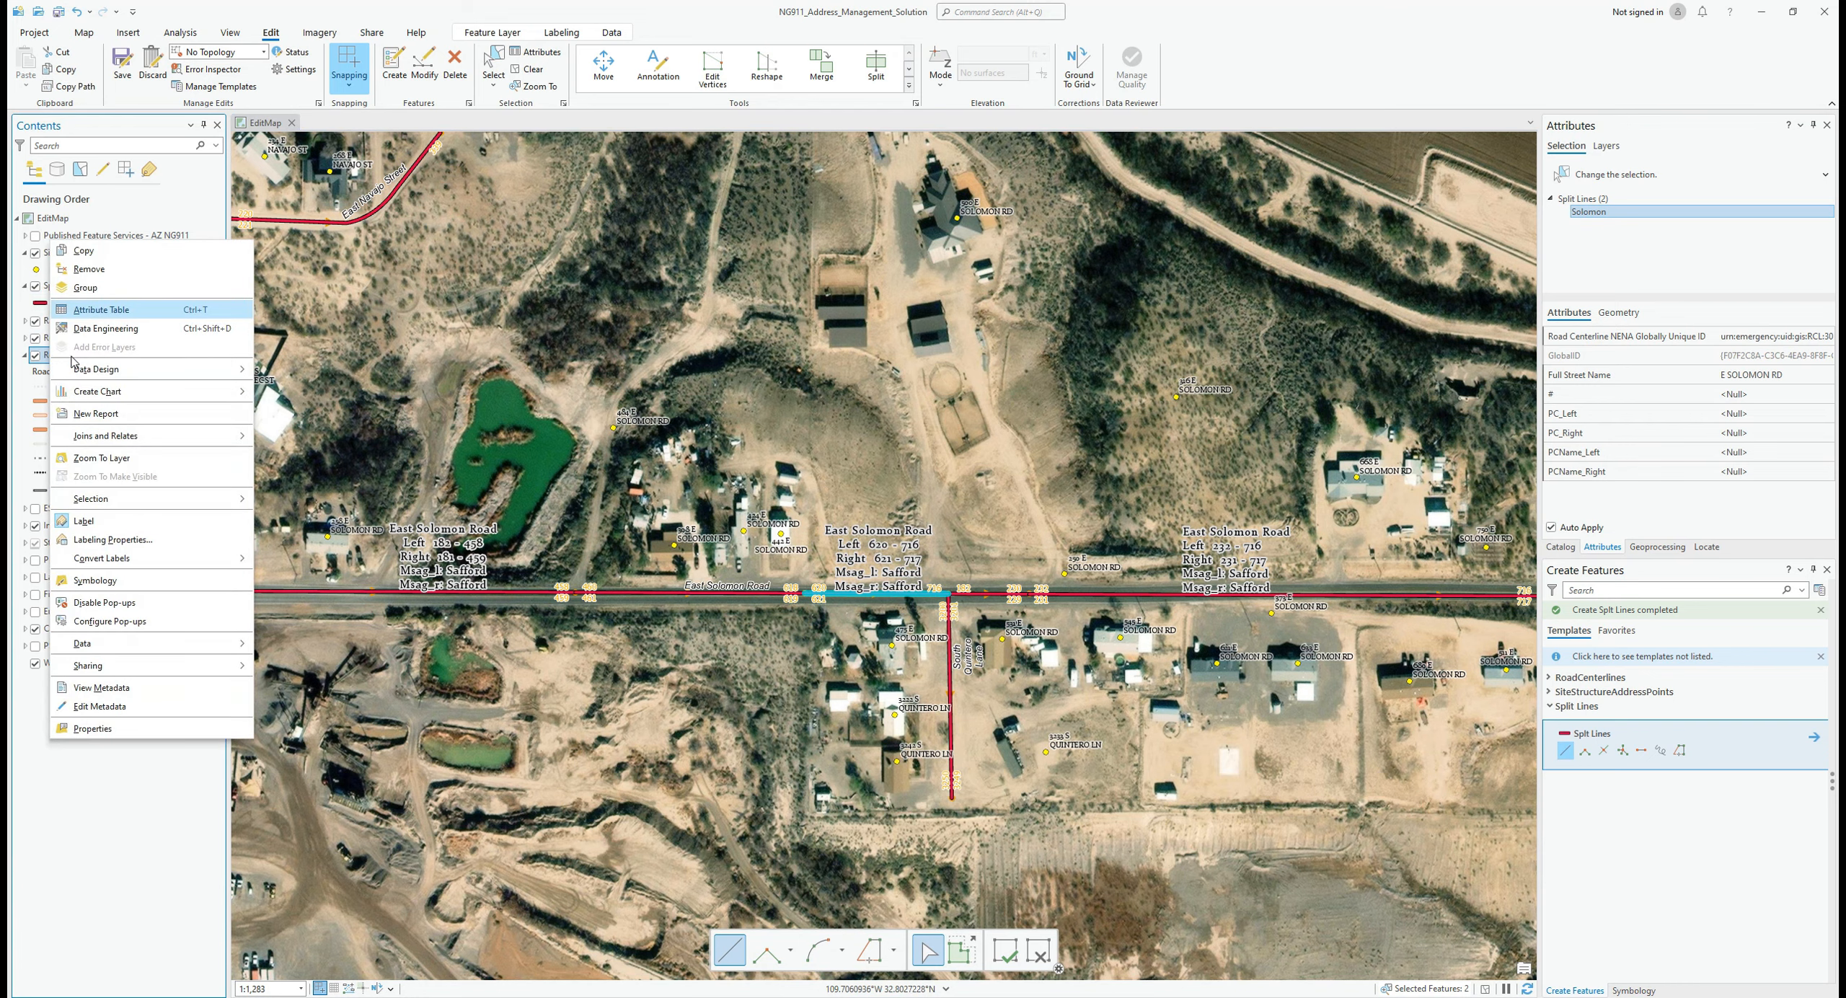
{"action": "left_click", "coordinate": [112, 312]}
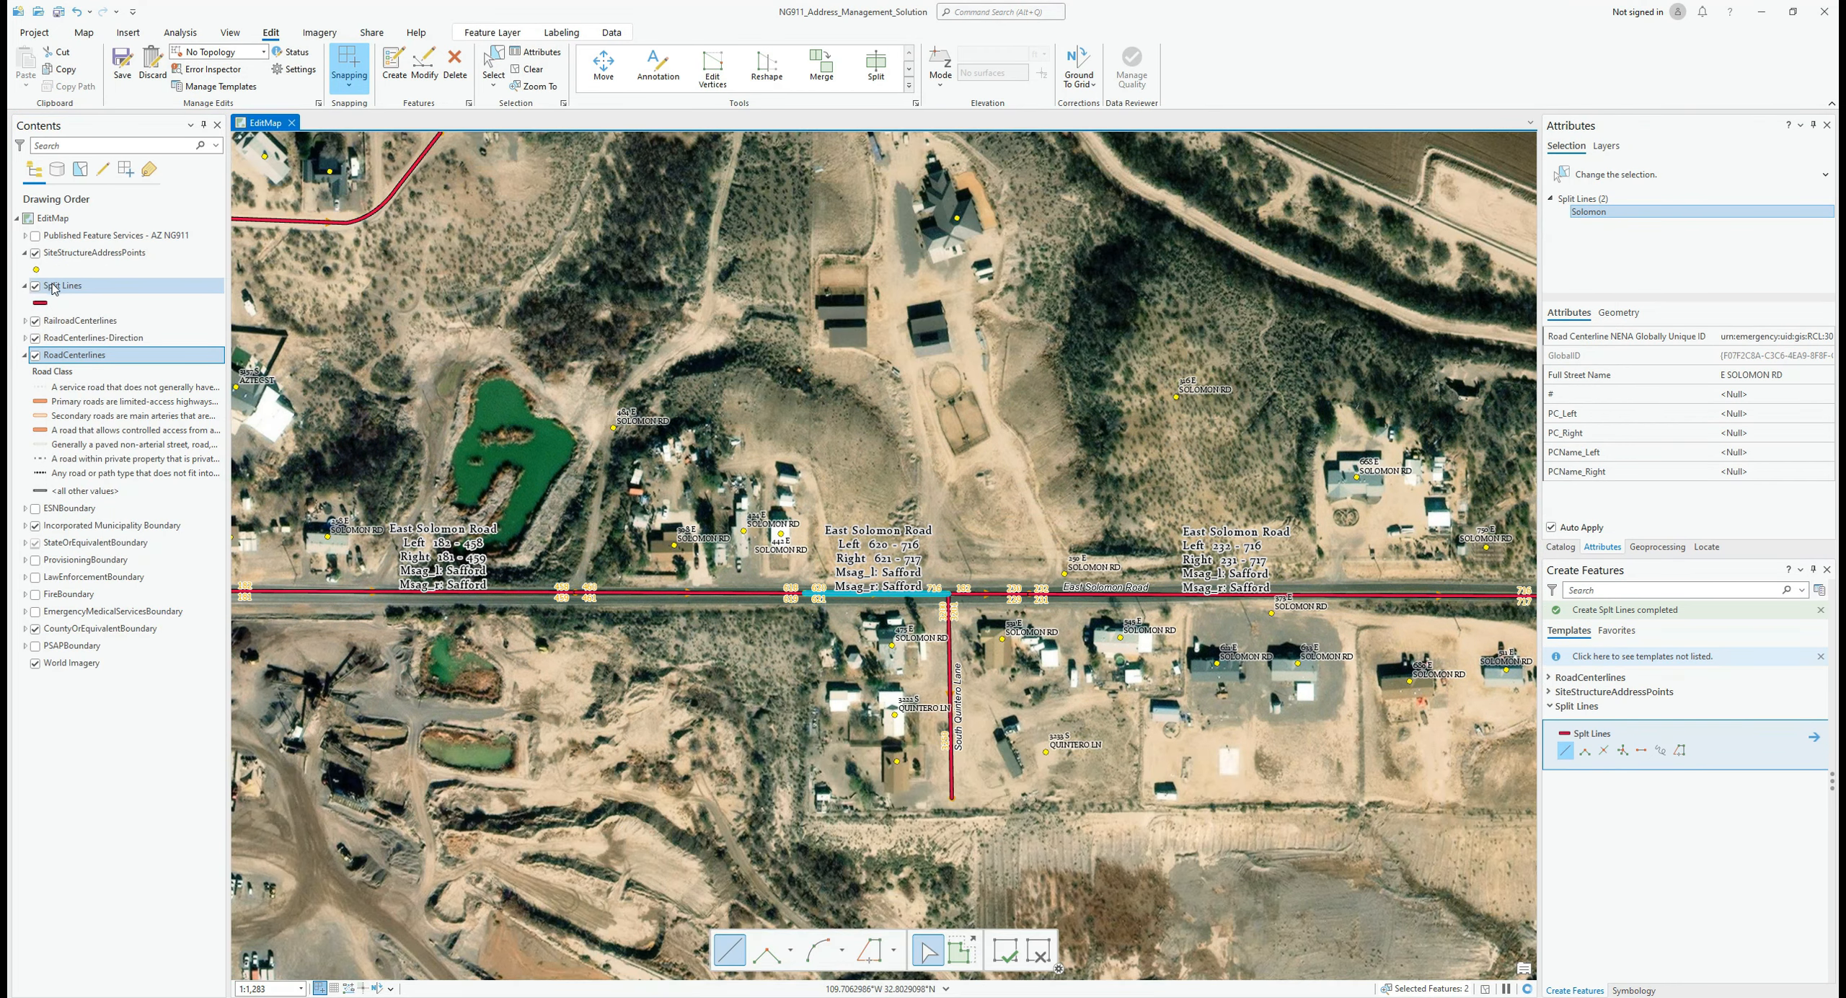
{"action": "right_click", "coordinate": [53, 287]}
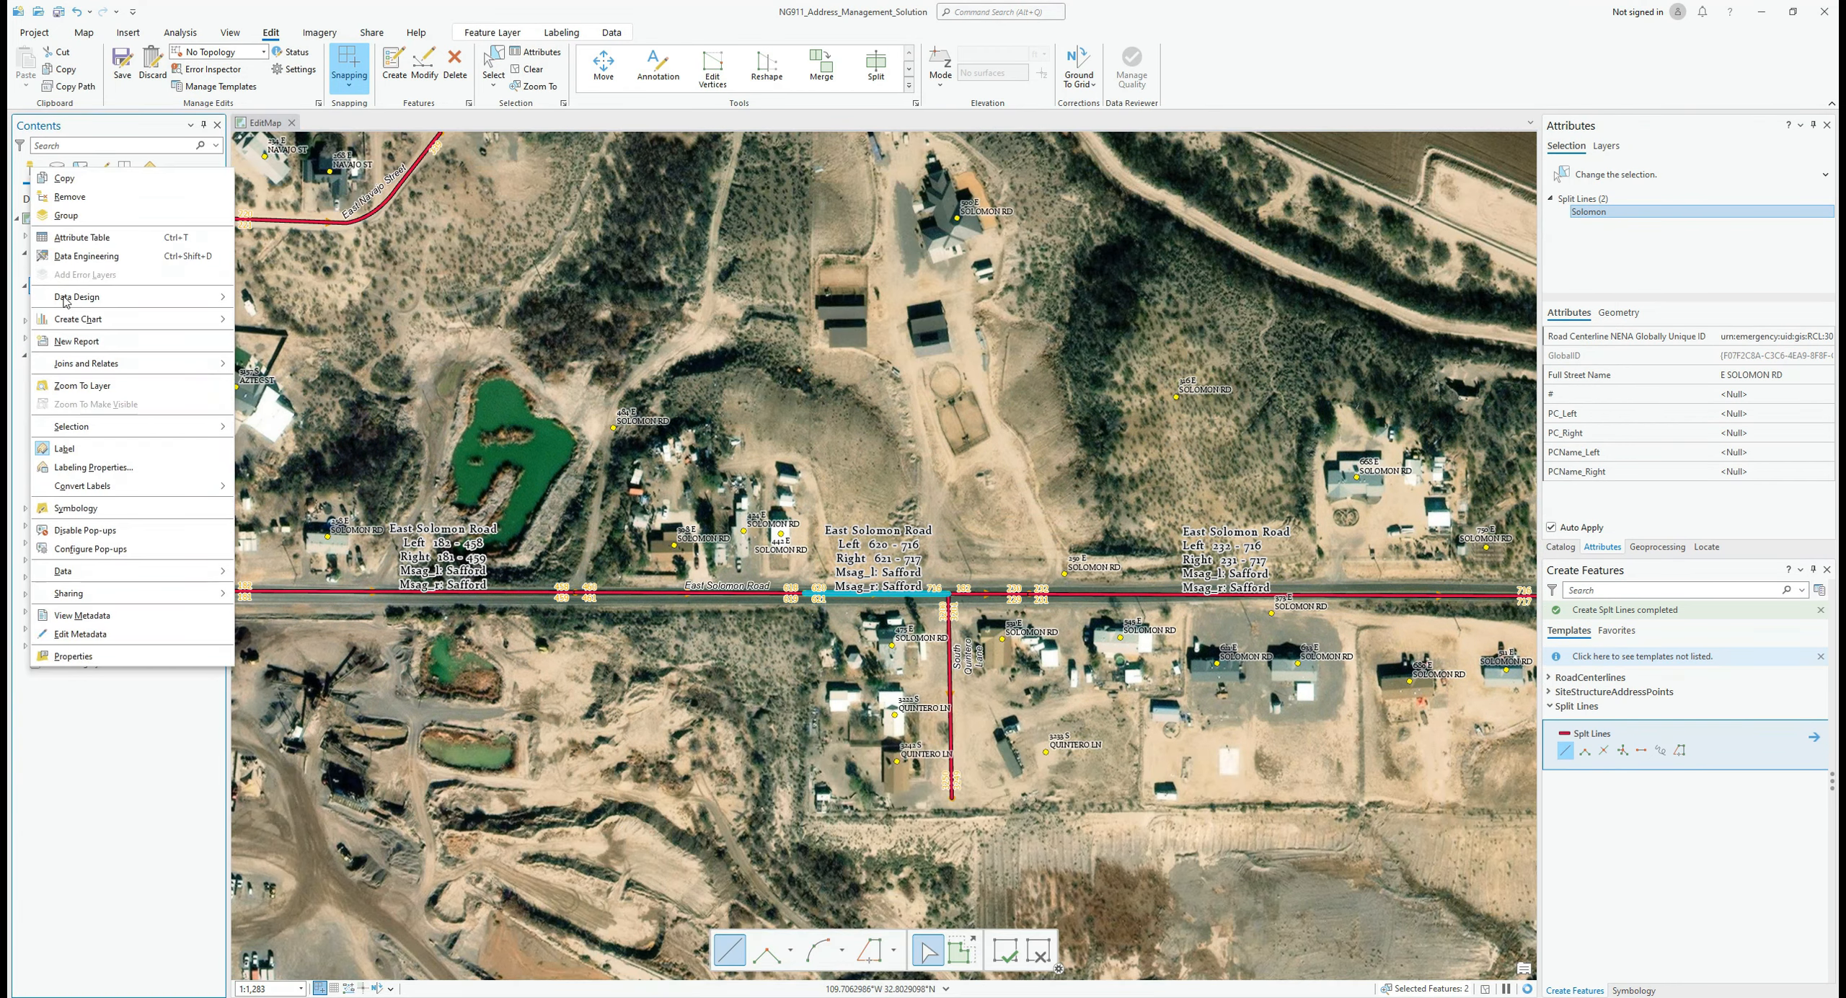
{"action": "left_click", "coordinate": [105, 238]}
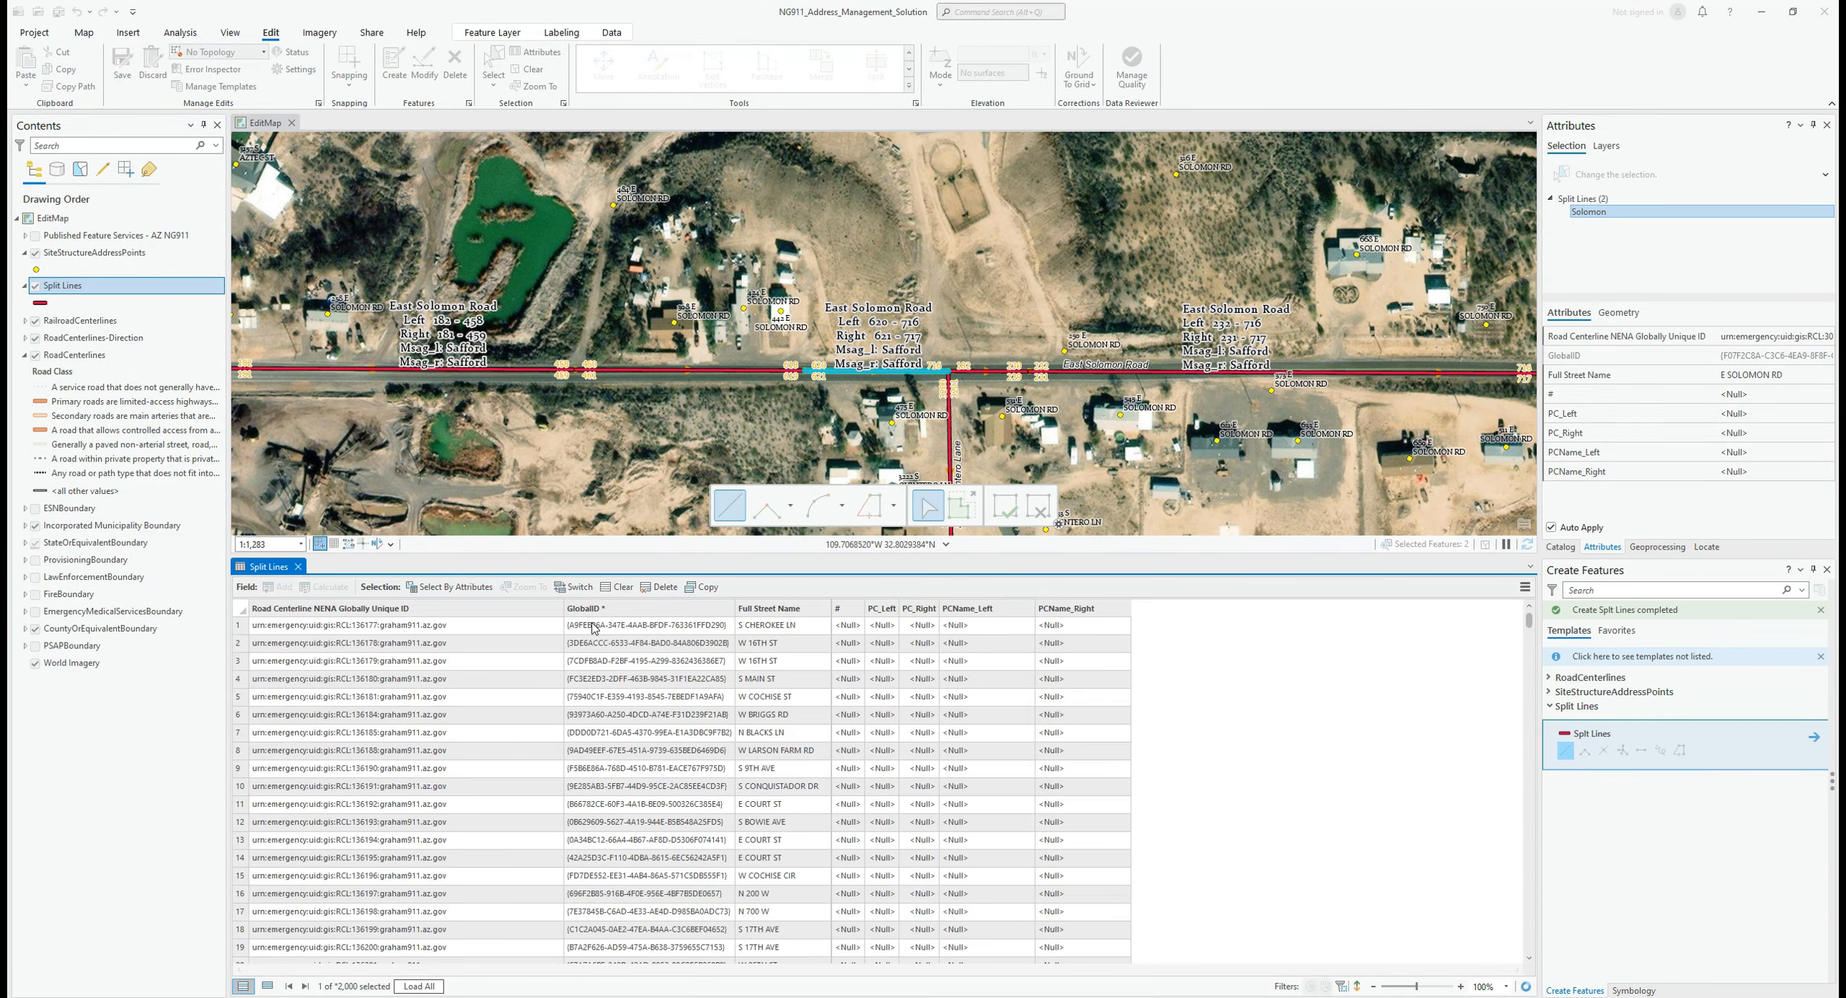
{"action": "left_click", "coordinate": [267, 985]}
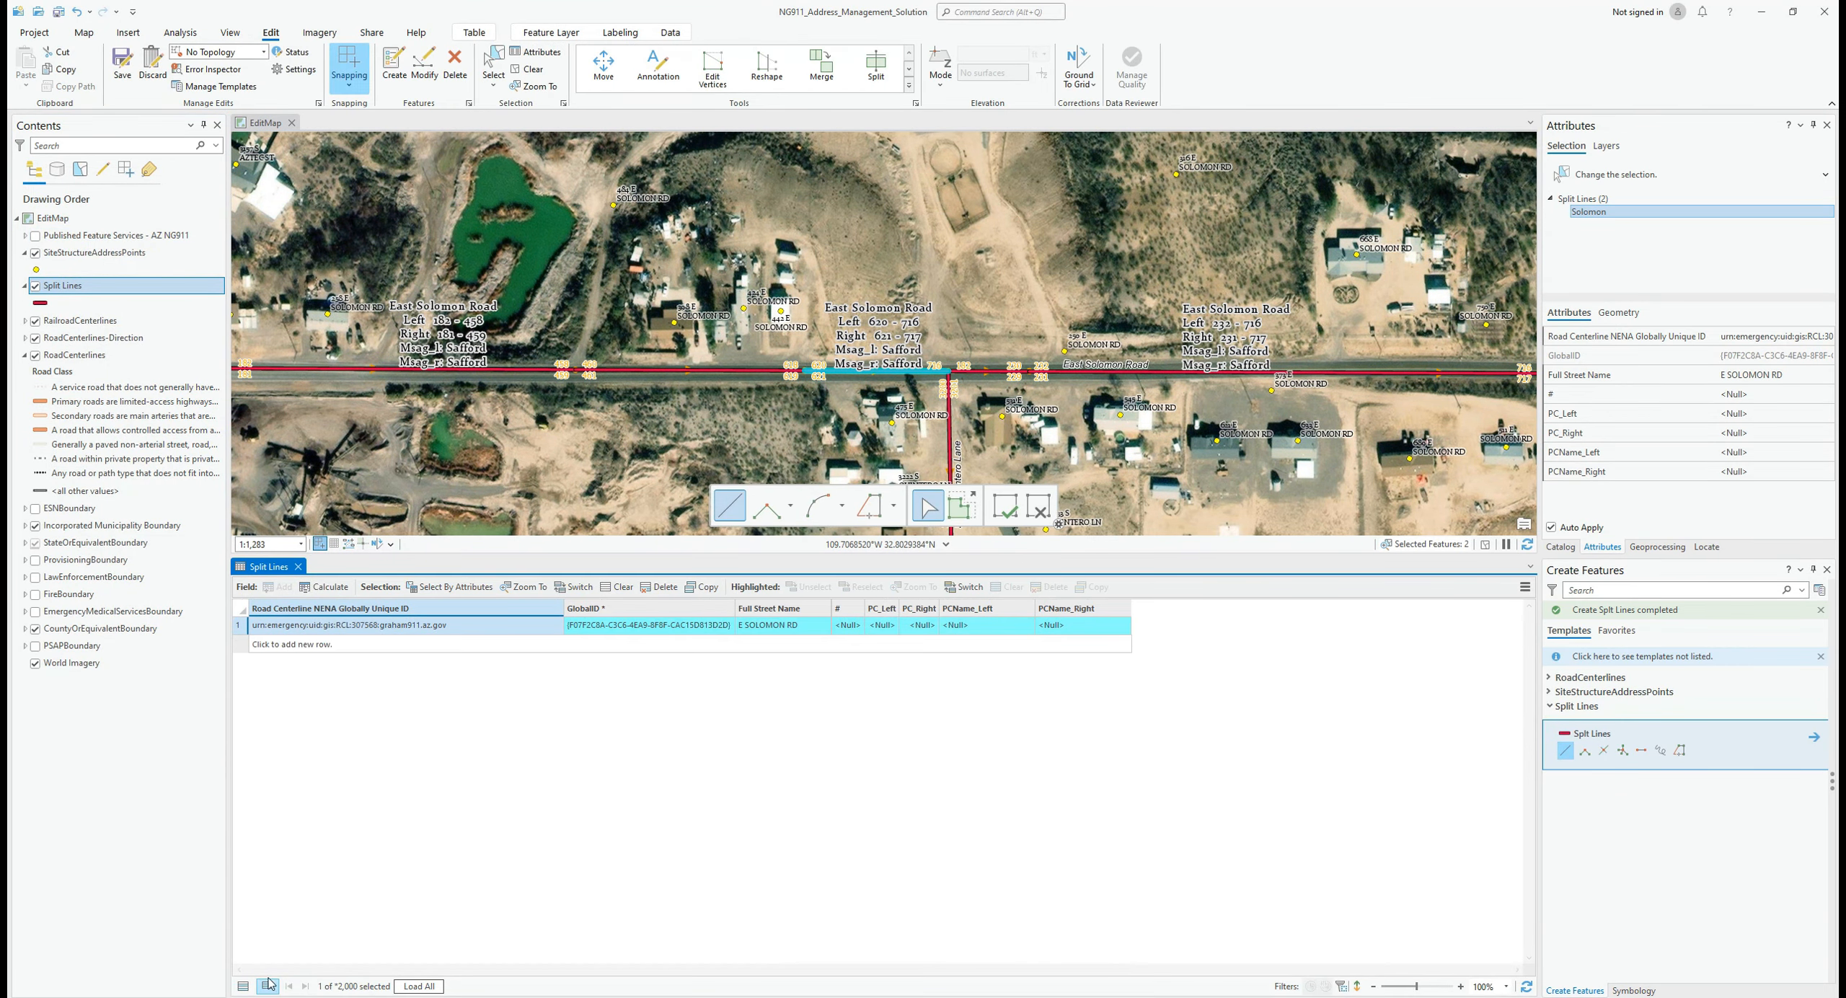
{"action": "double_click", "coordinate": [504, 625]}
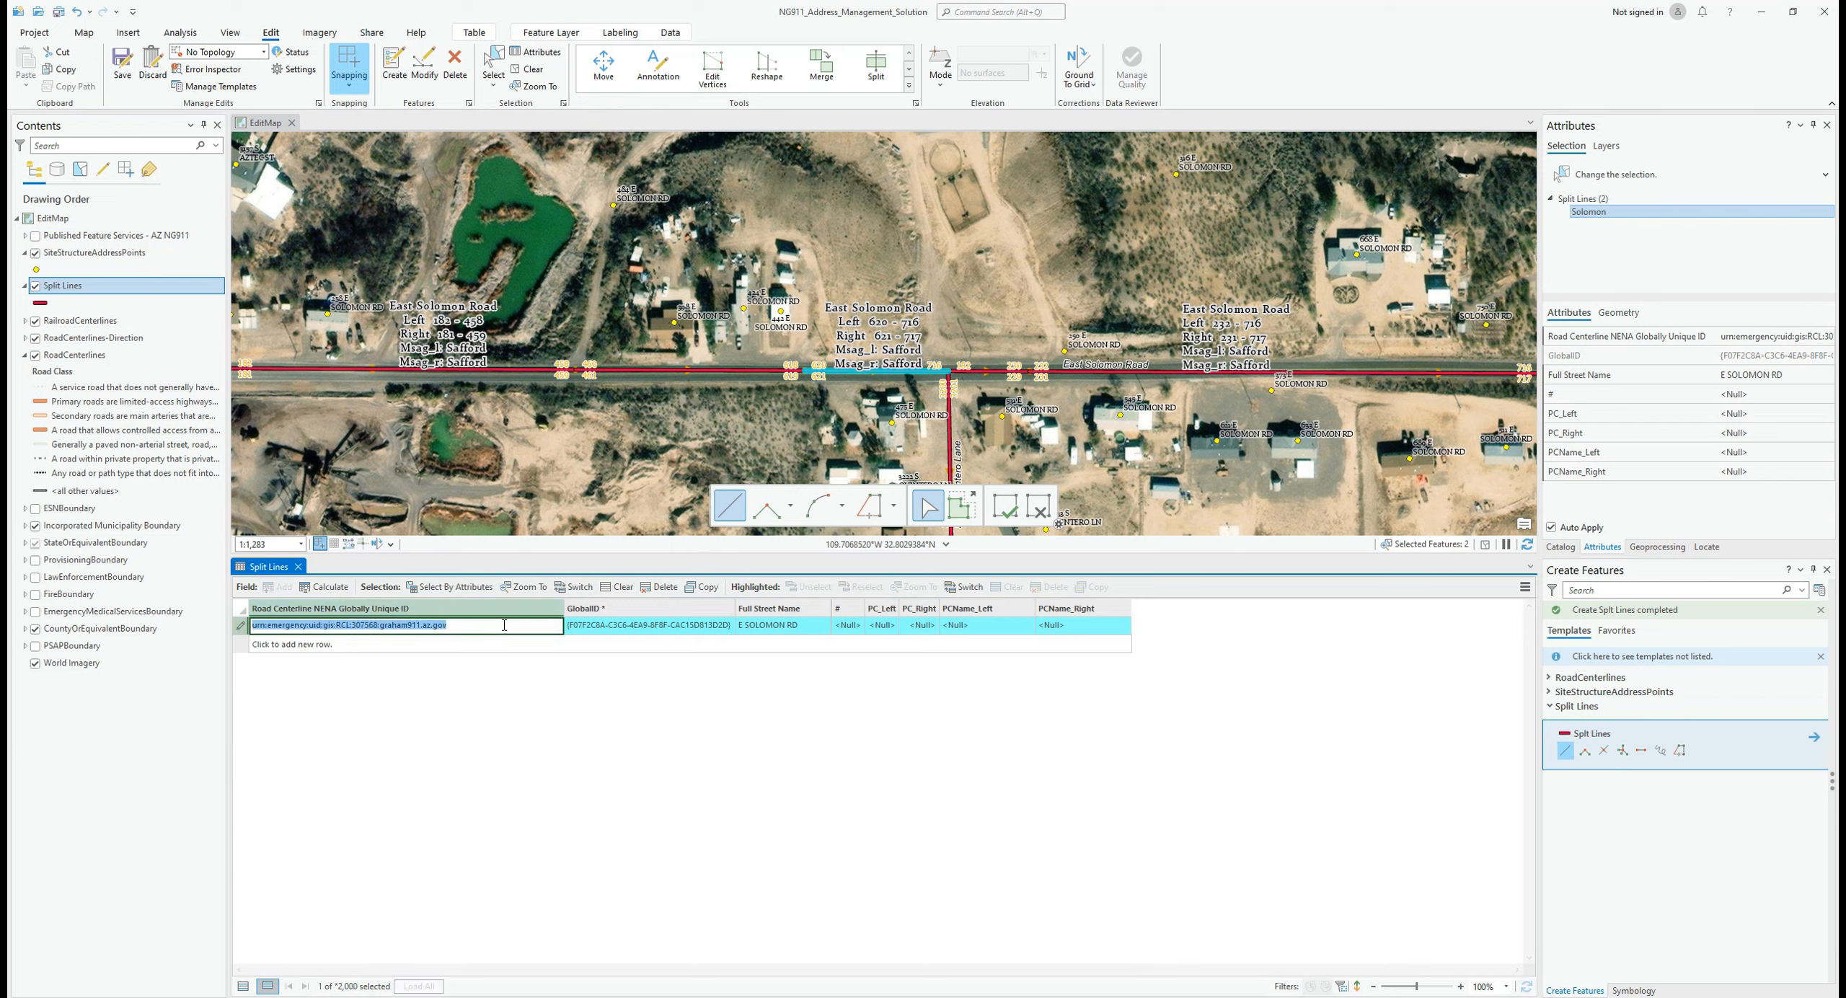
{"action": "right_click", "coordinate": [86, 356]}
{"action": "left_click", "coordinate": [103, 318]}
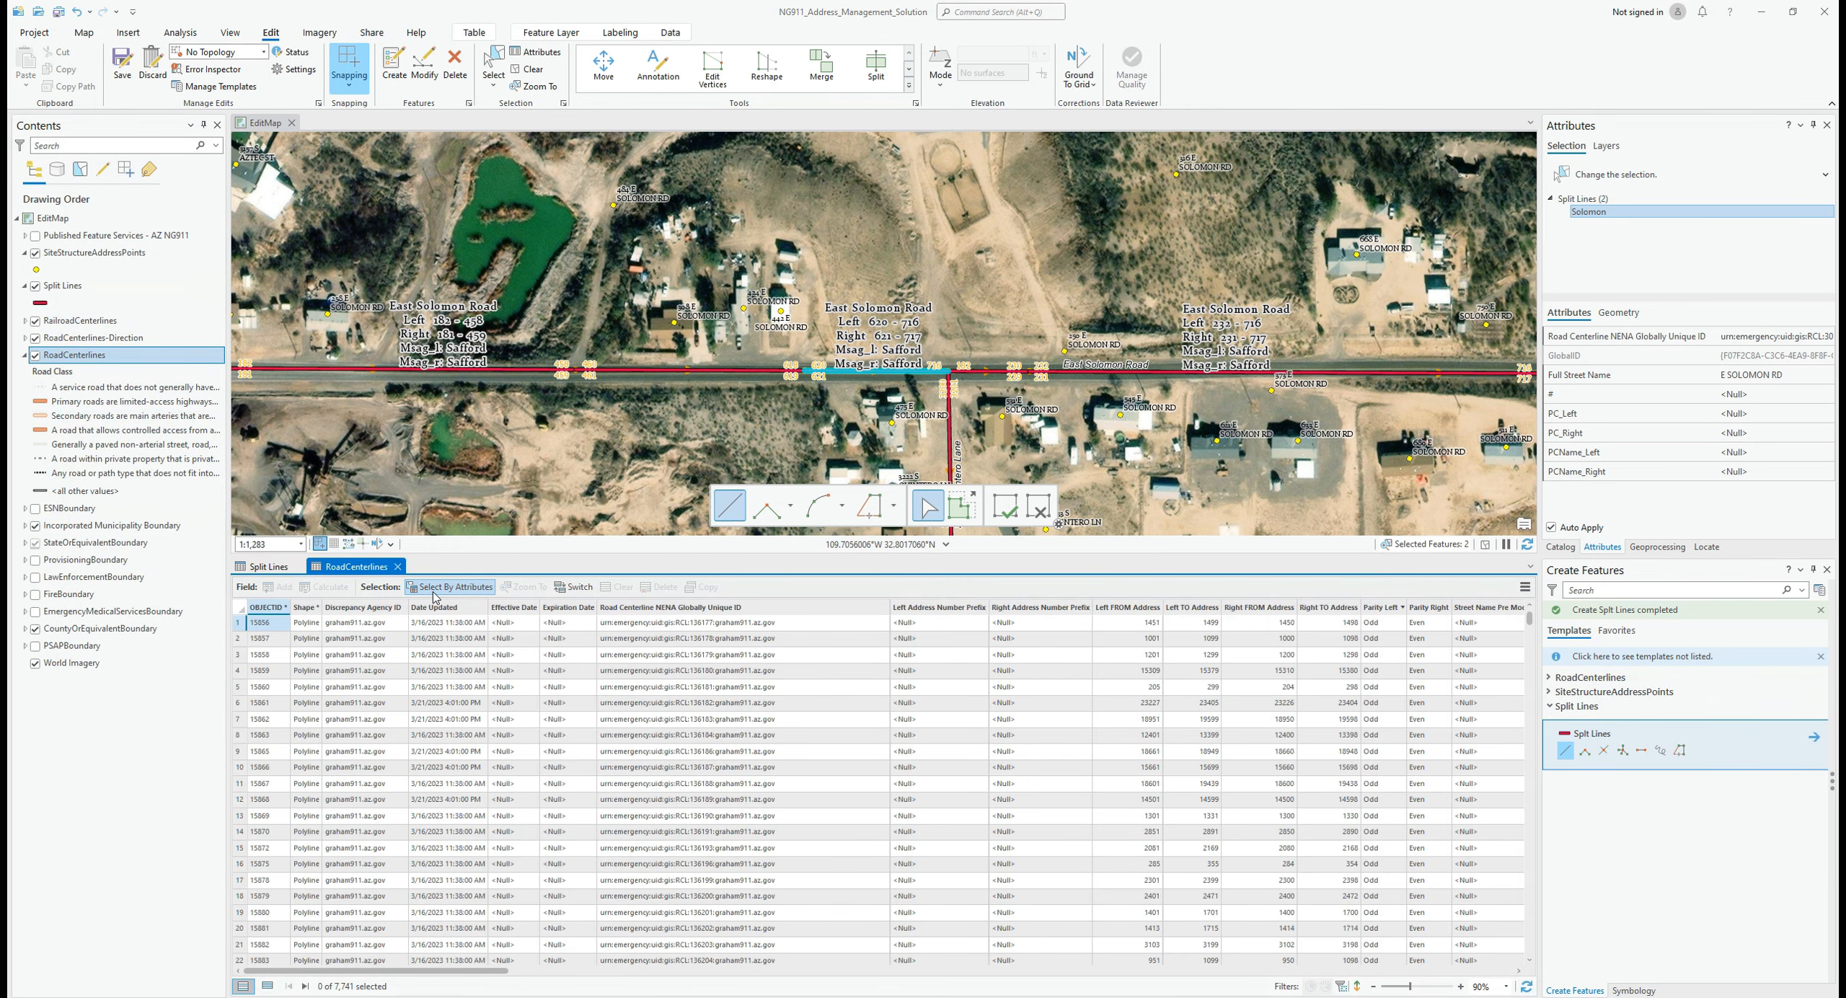
Step: Select the RoadCenterlines record whose Road Centerline NENA Globally Unique ID equals the pasted split-line ID
{"action": "left_click", "coordinate": [449, 587]}
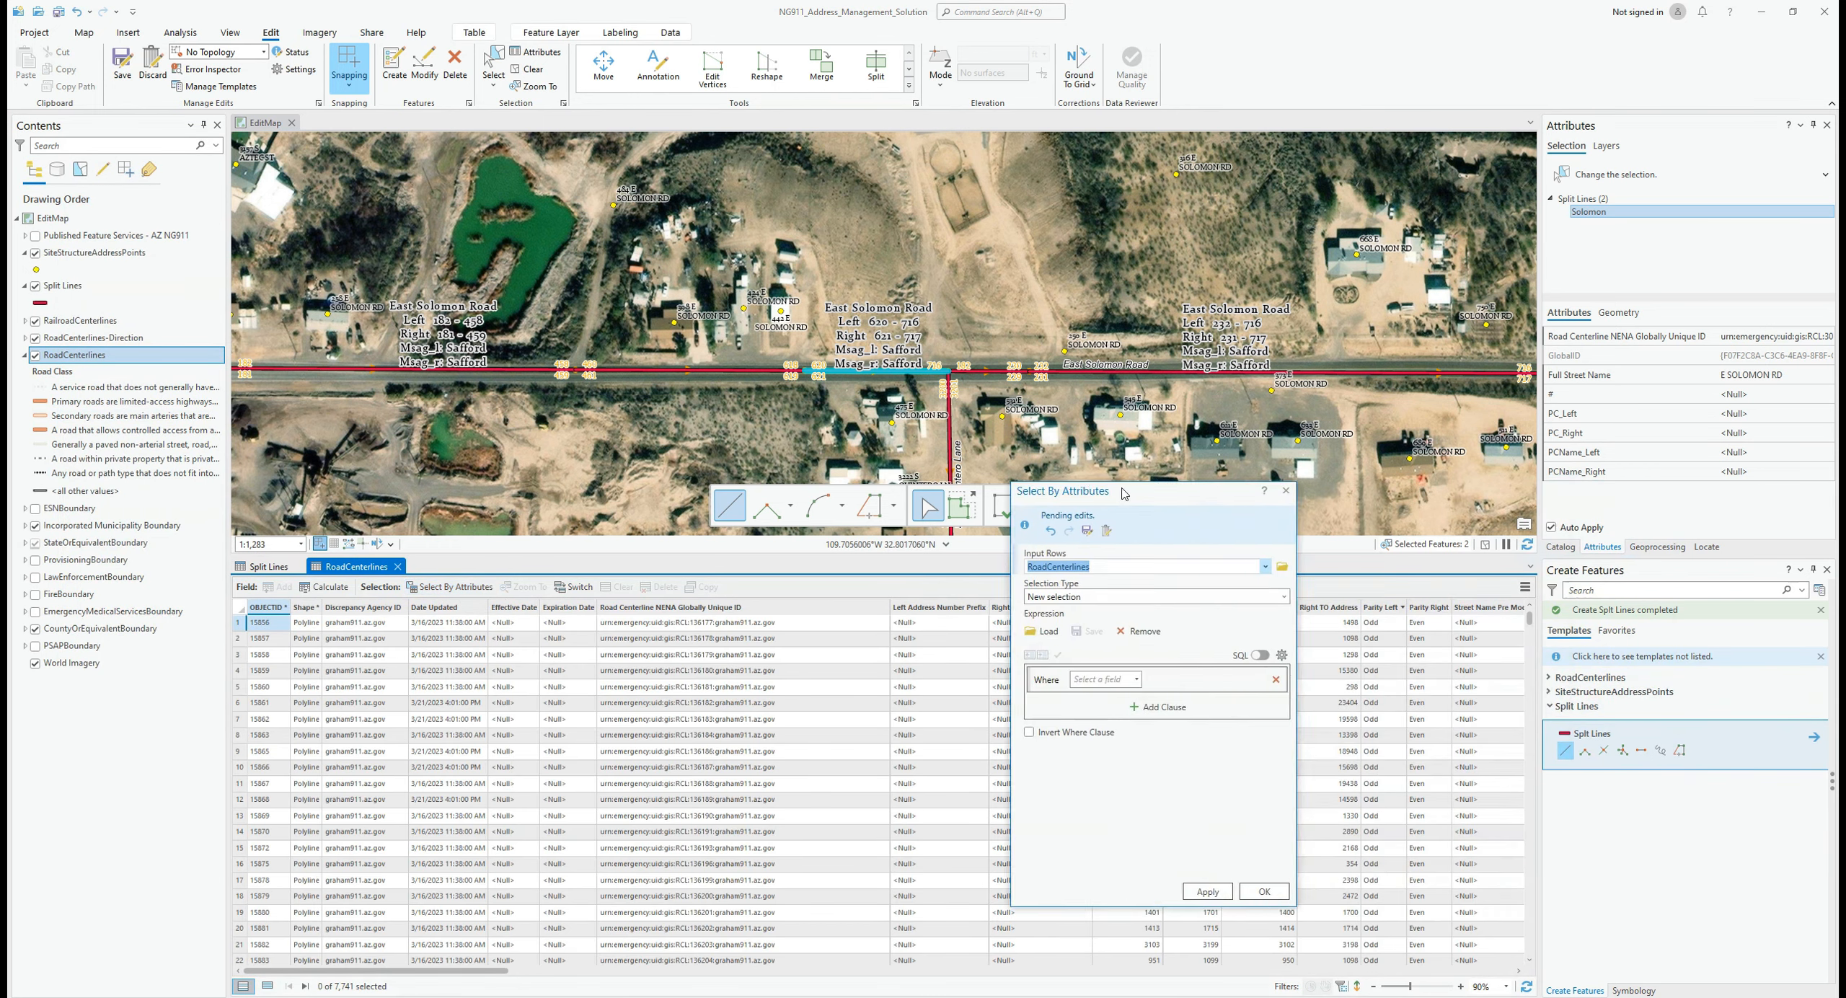
{"action": "left_click_drag", "start_coordinate": [1166, 493], "coordinate": [988, 481]}
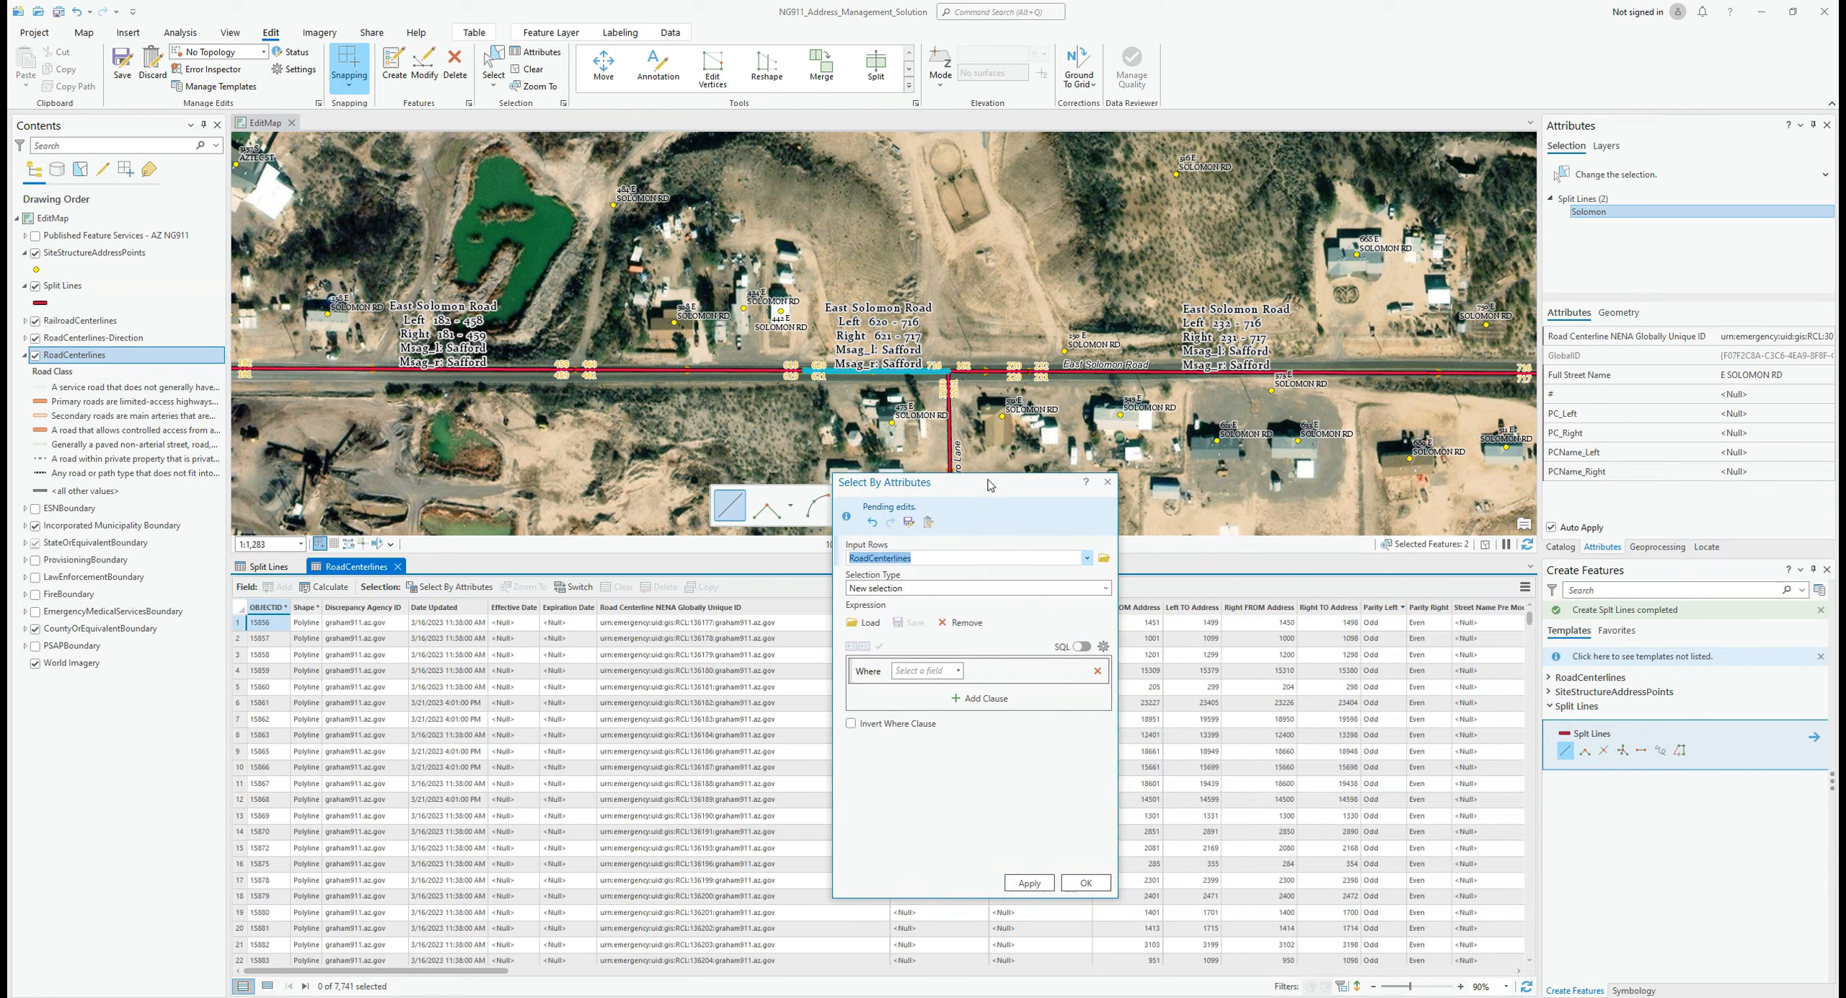
{"action": "left_click", "coordinate": [959, 671]}
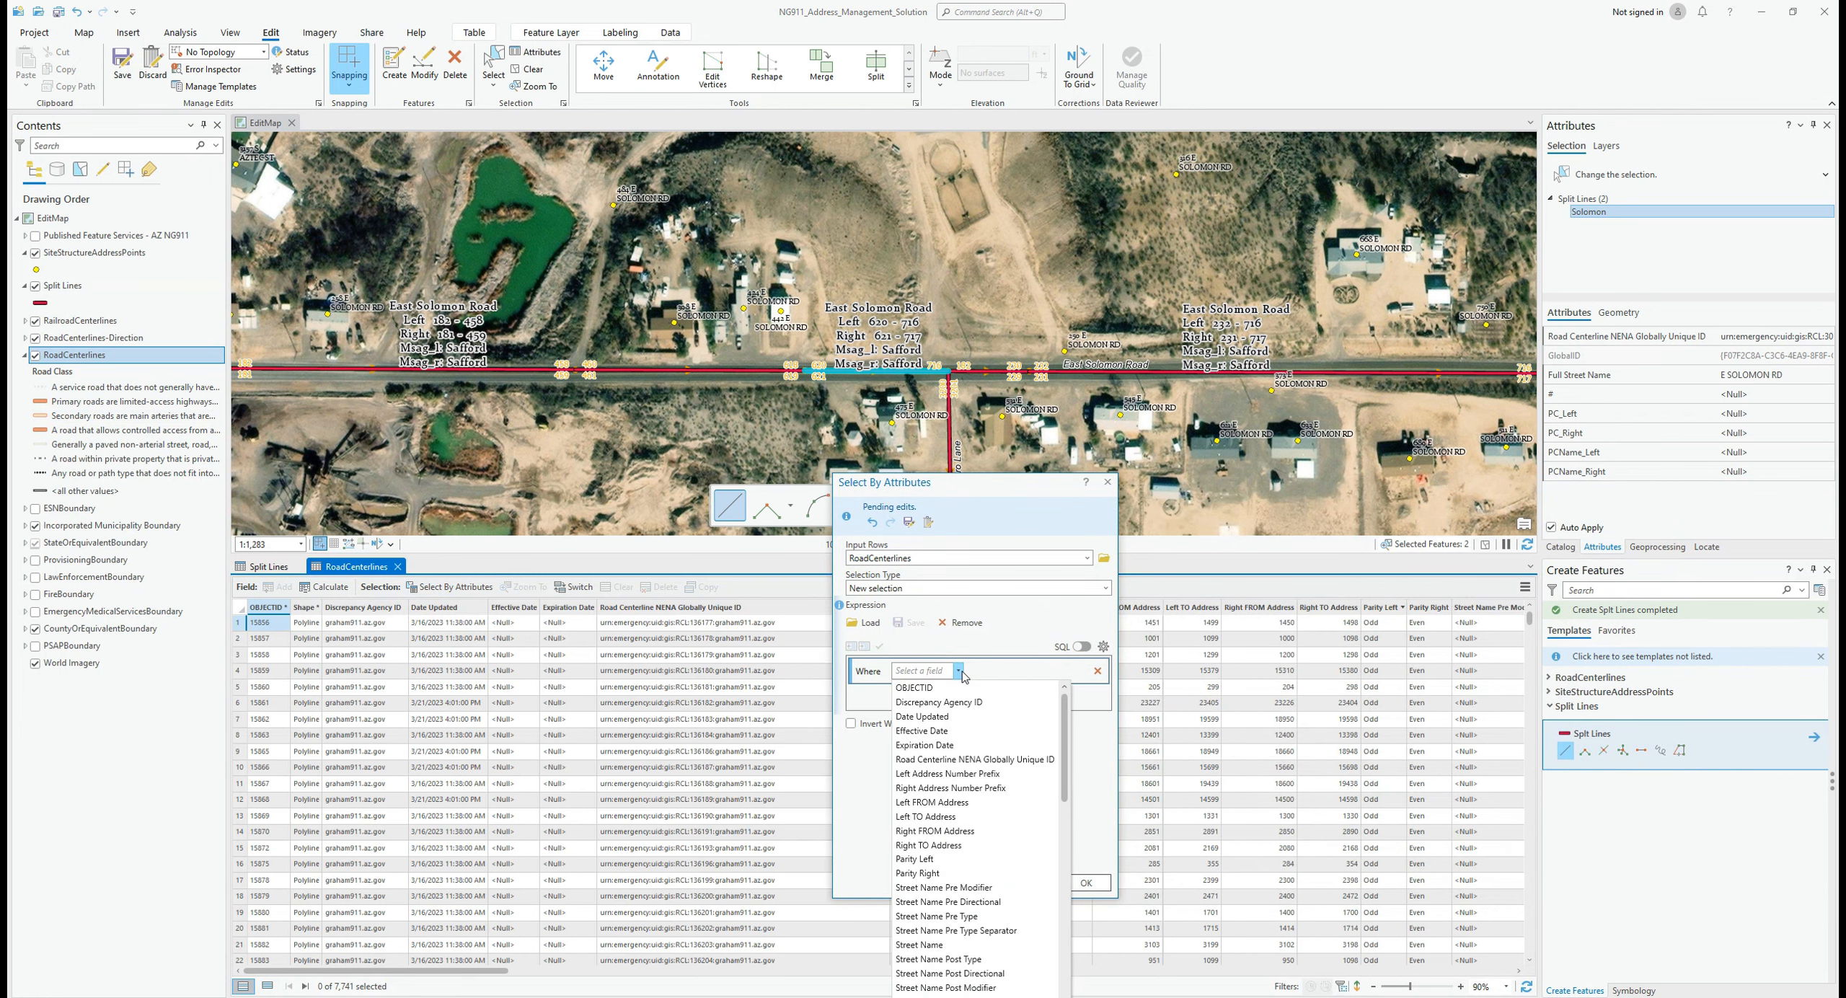
{"action": "left_click", "coordinate": [991, 759]}
{"action": "key", "text": "ctrl+v"}
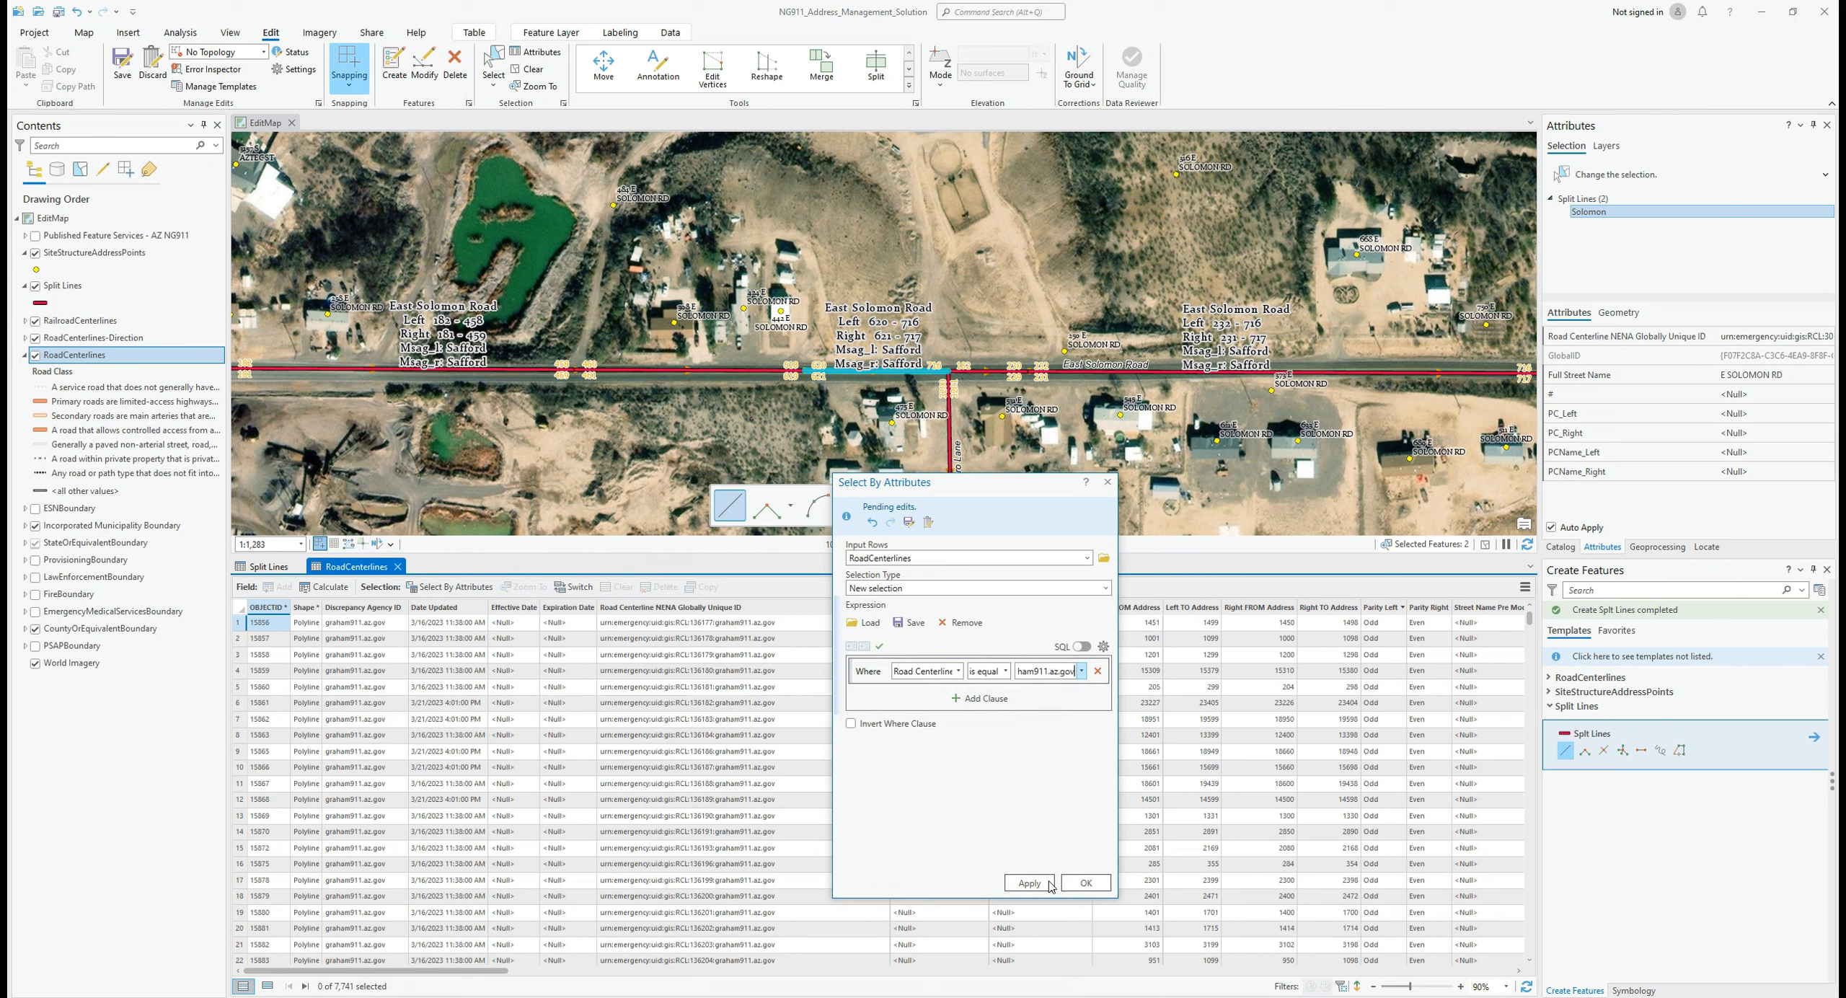
{"action": "left_click", "coordinate": [1038, 889]}
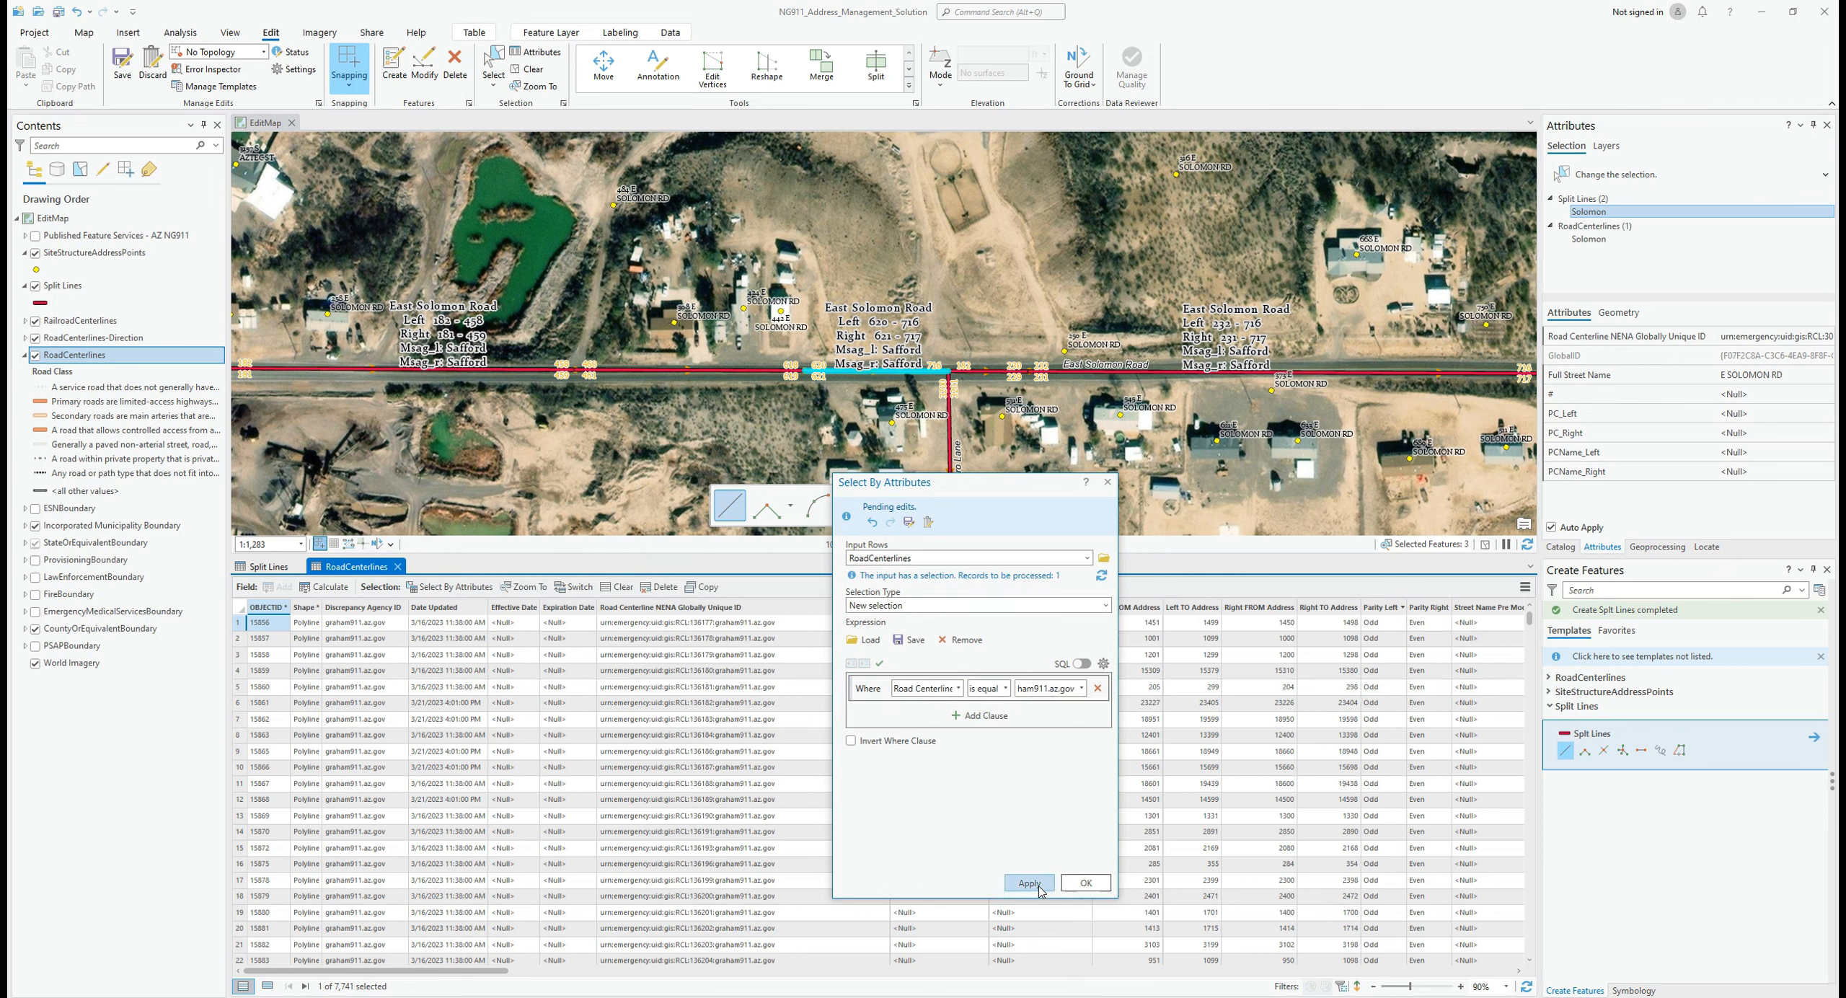
{"action": "left_click_drag", "start_coordinate": [950, 492], "coordinate": [1257, 497]}
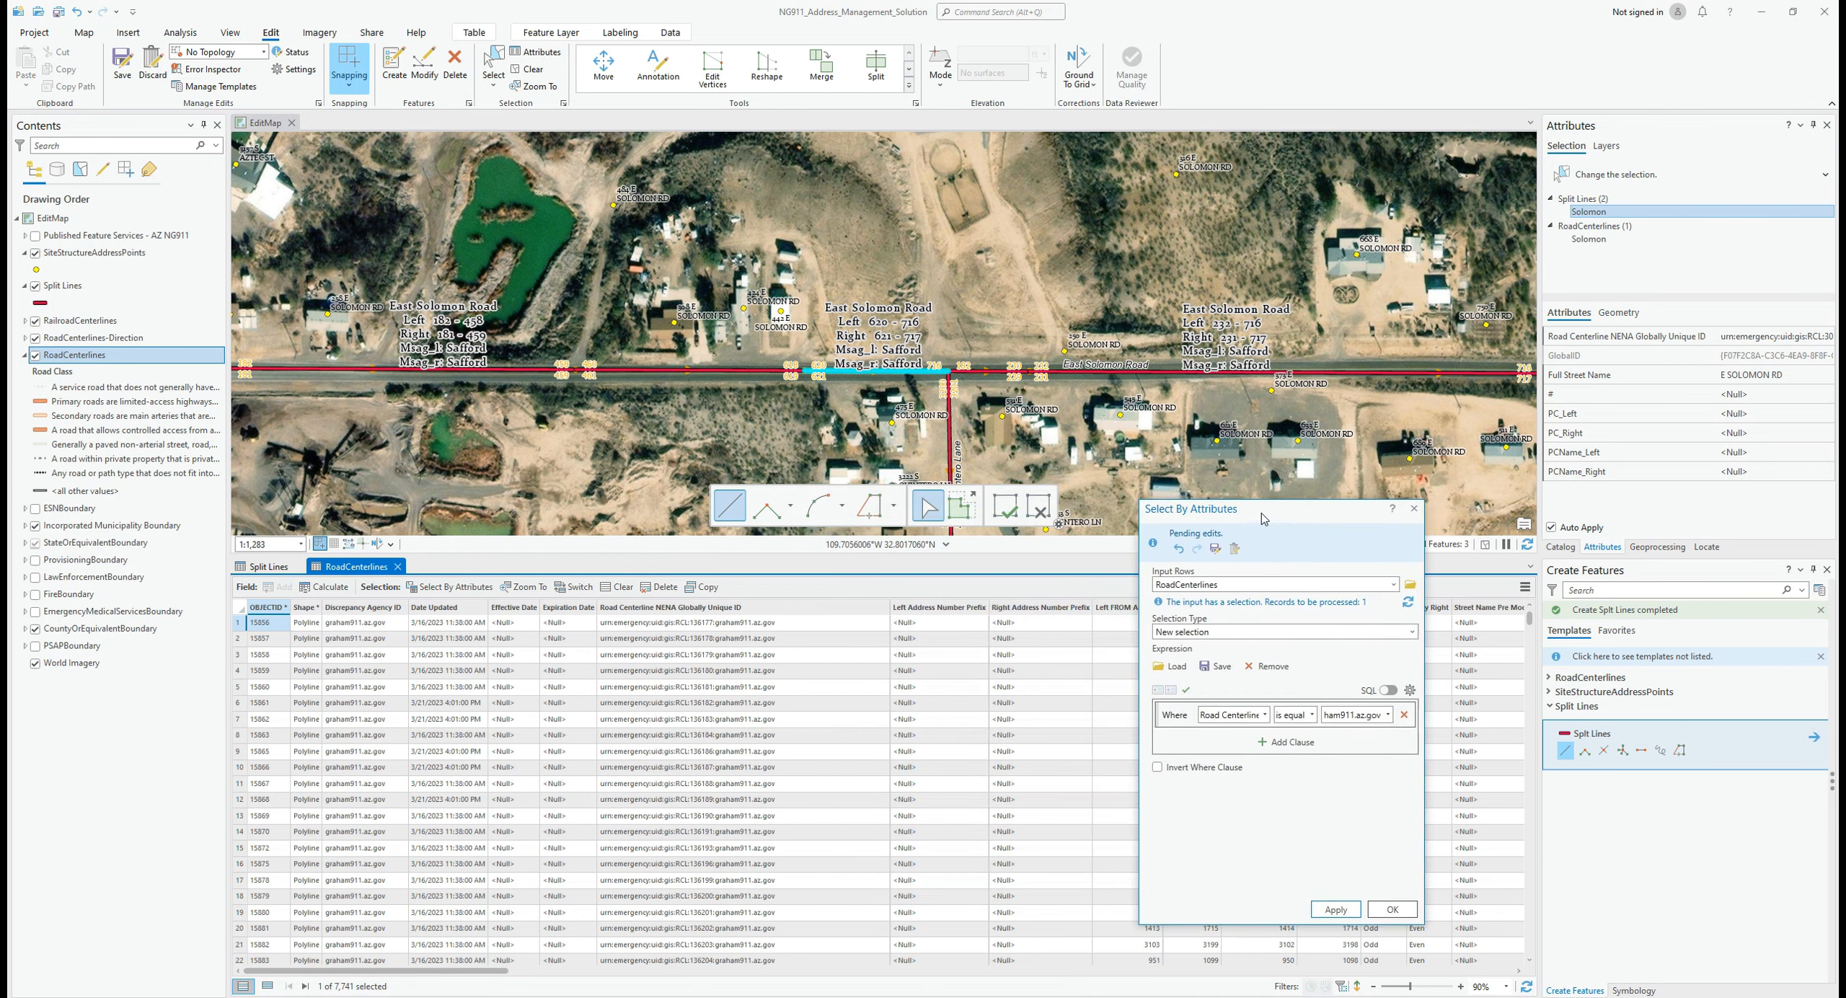
{"action": "left_click", "coordinate": [1413, 488]}
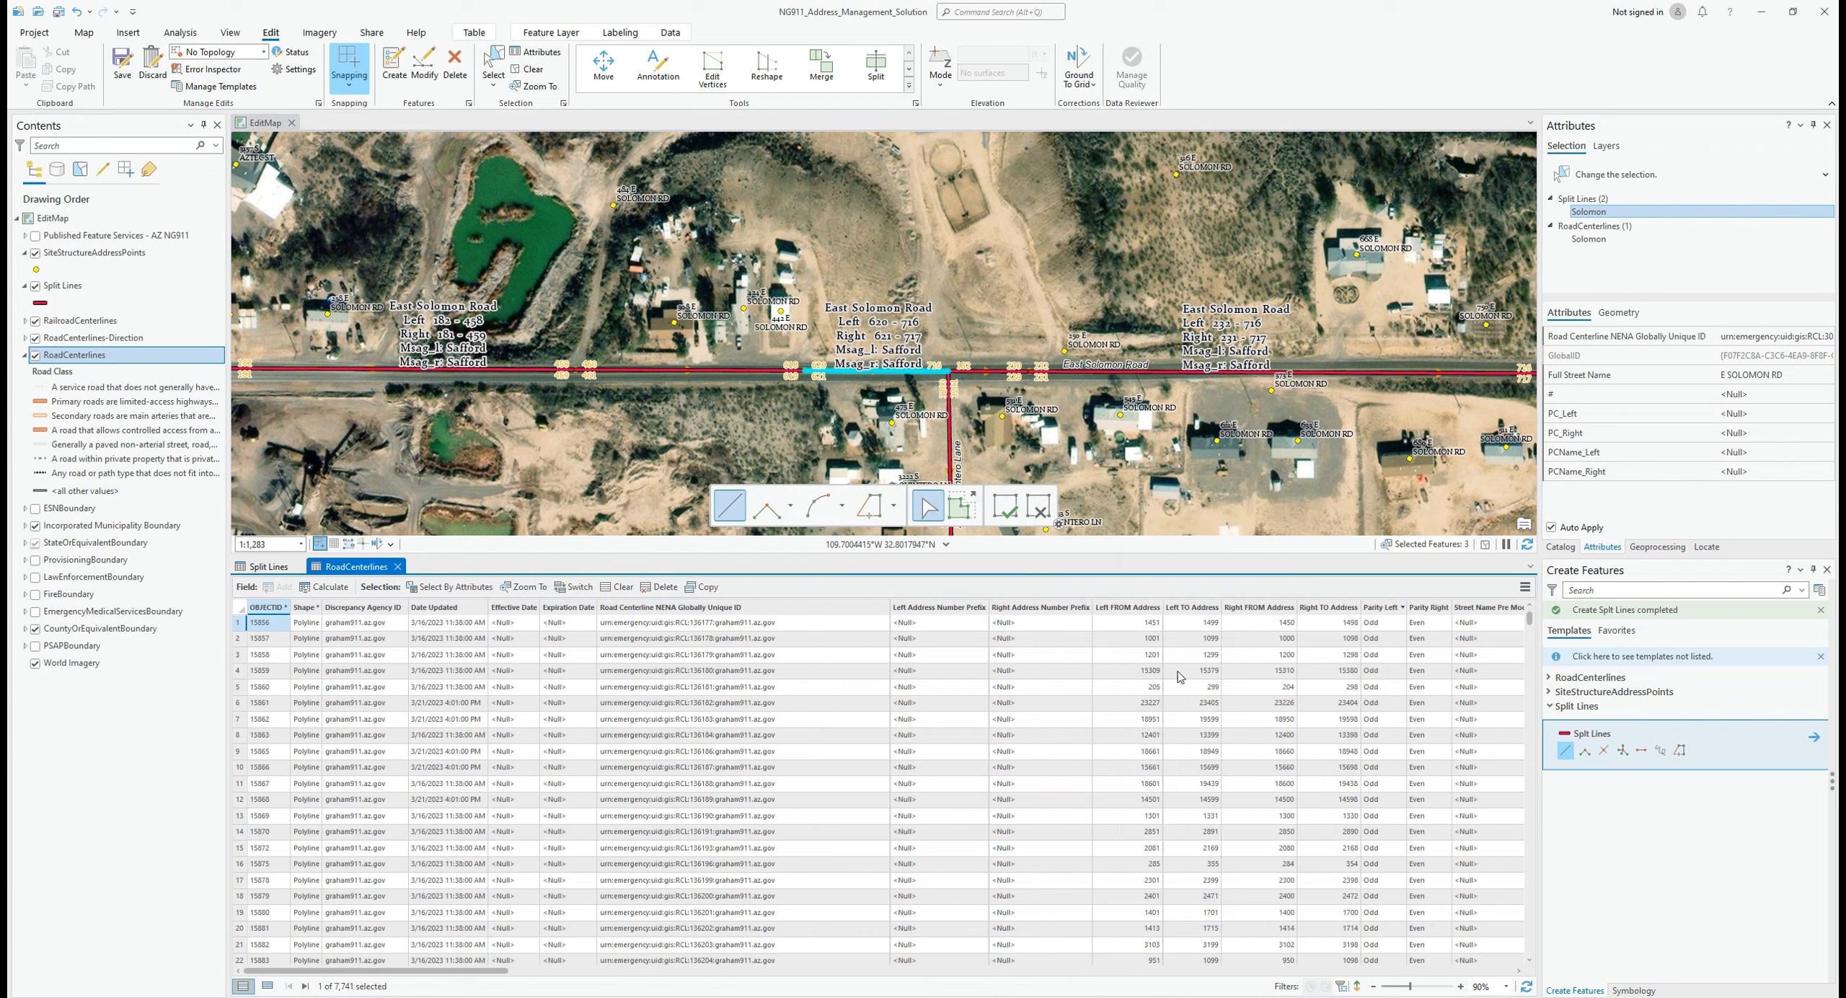
Step: List only the selected road record and hide the Split Lines layer on the map
{"action": "left_click", "coordinate": [267, 986]}
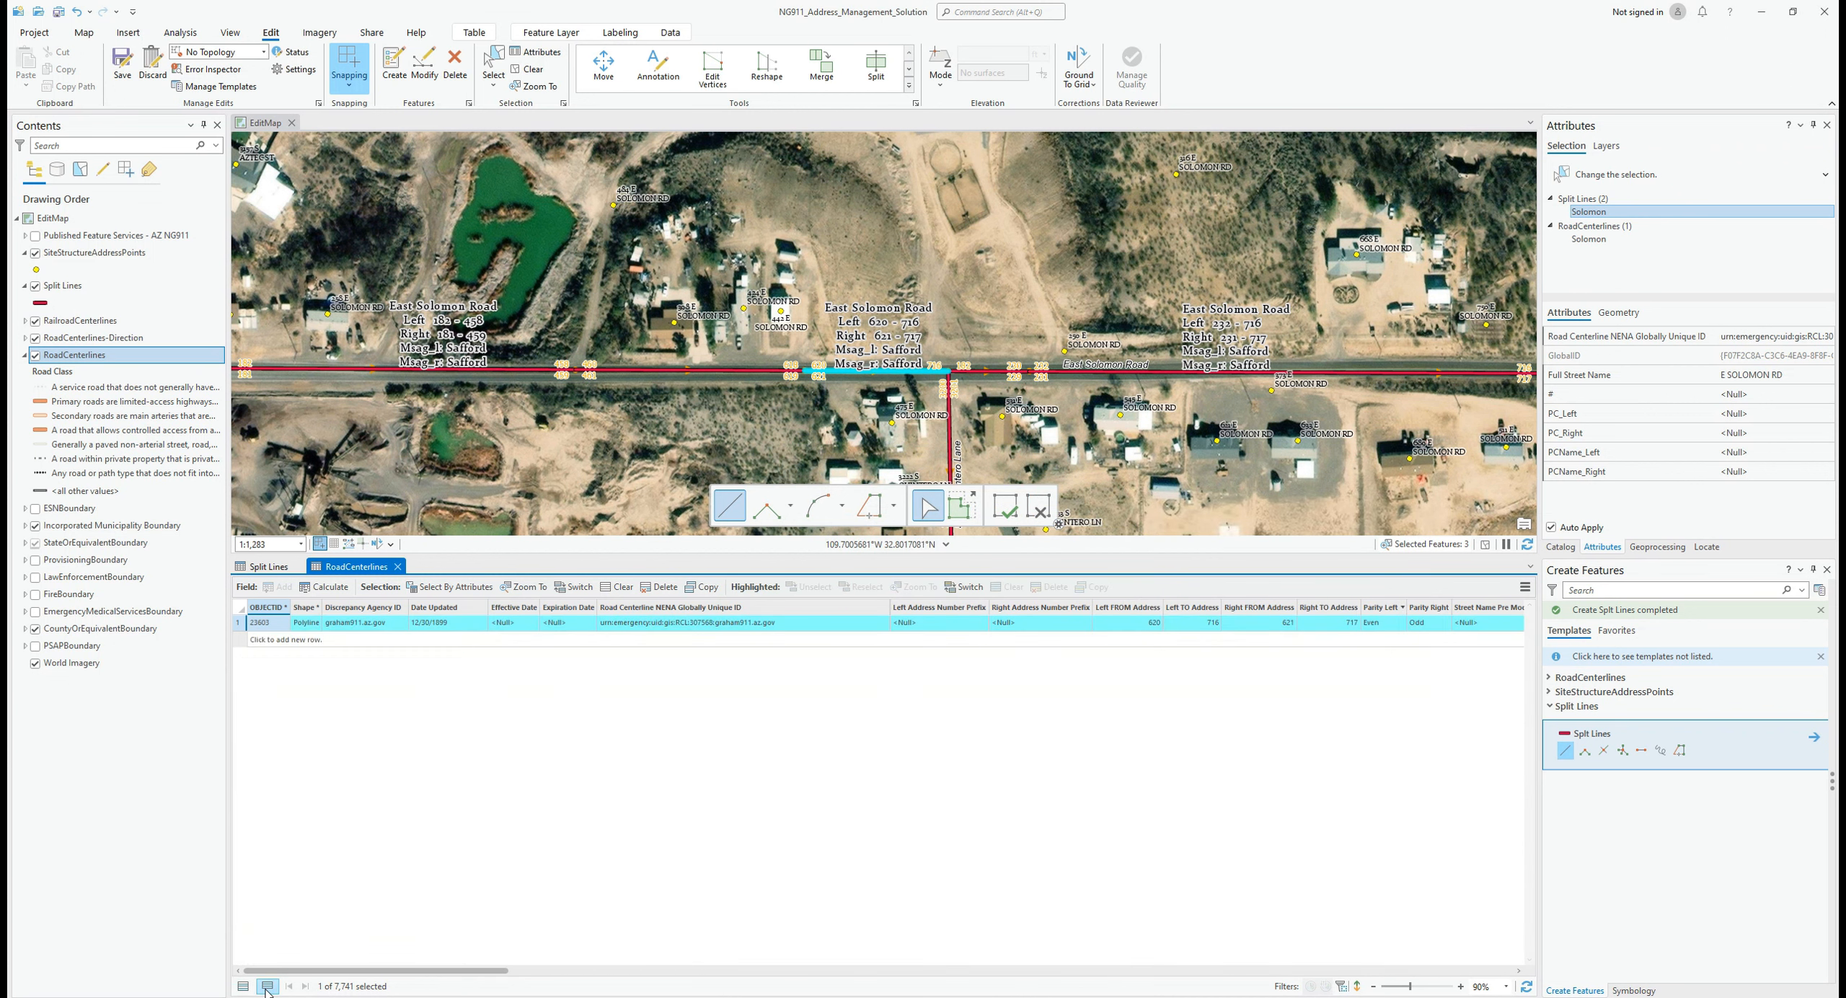
{"action": "left_click", "coordinate": [241, 623]}
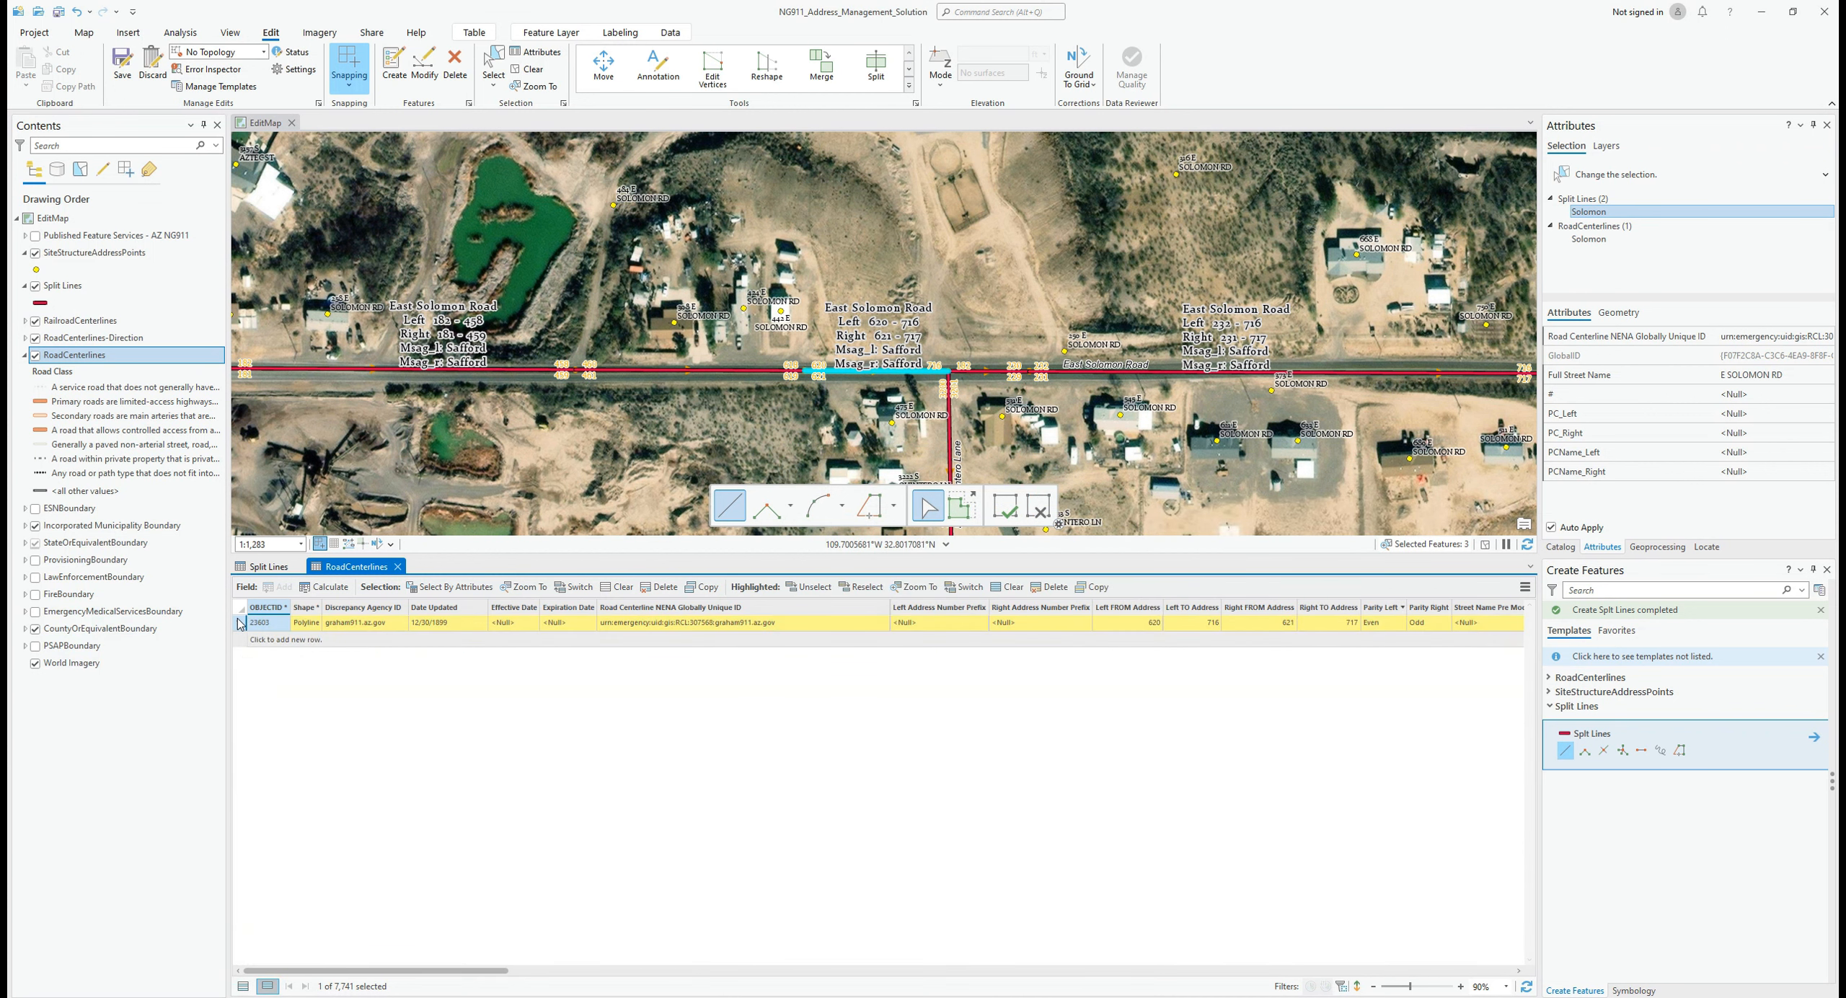
{"action": "left_click", "coordinate": [36, 286]}
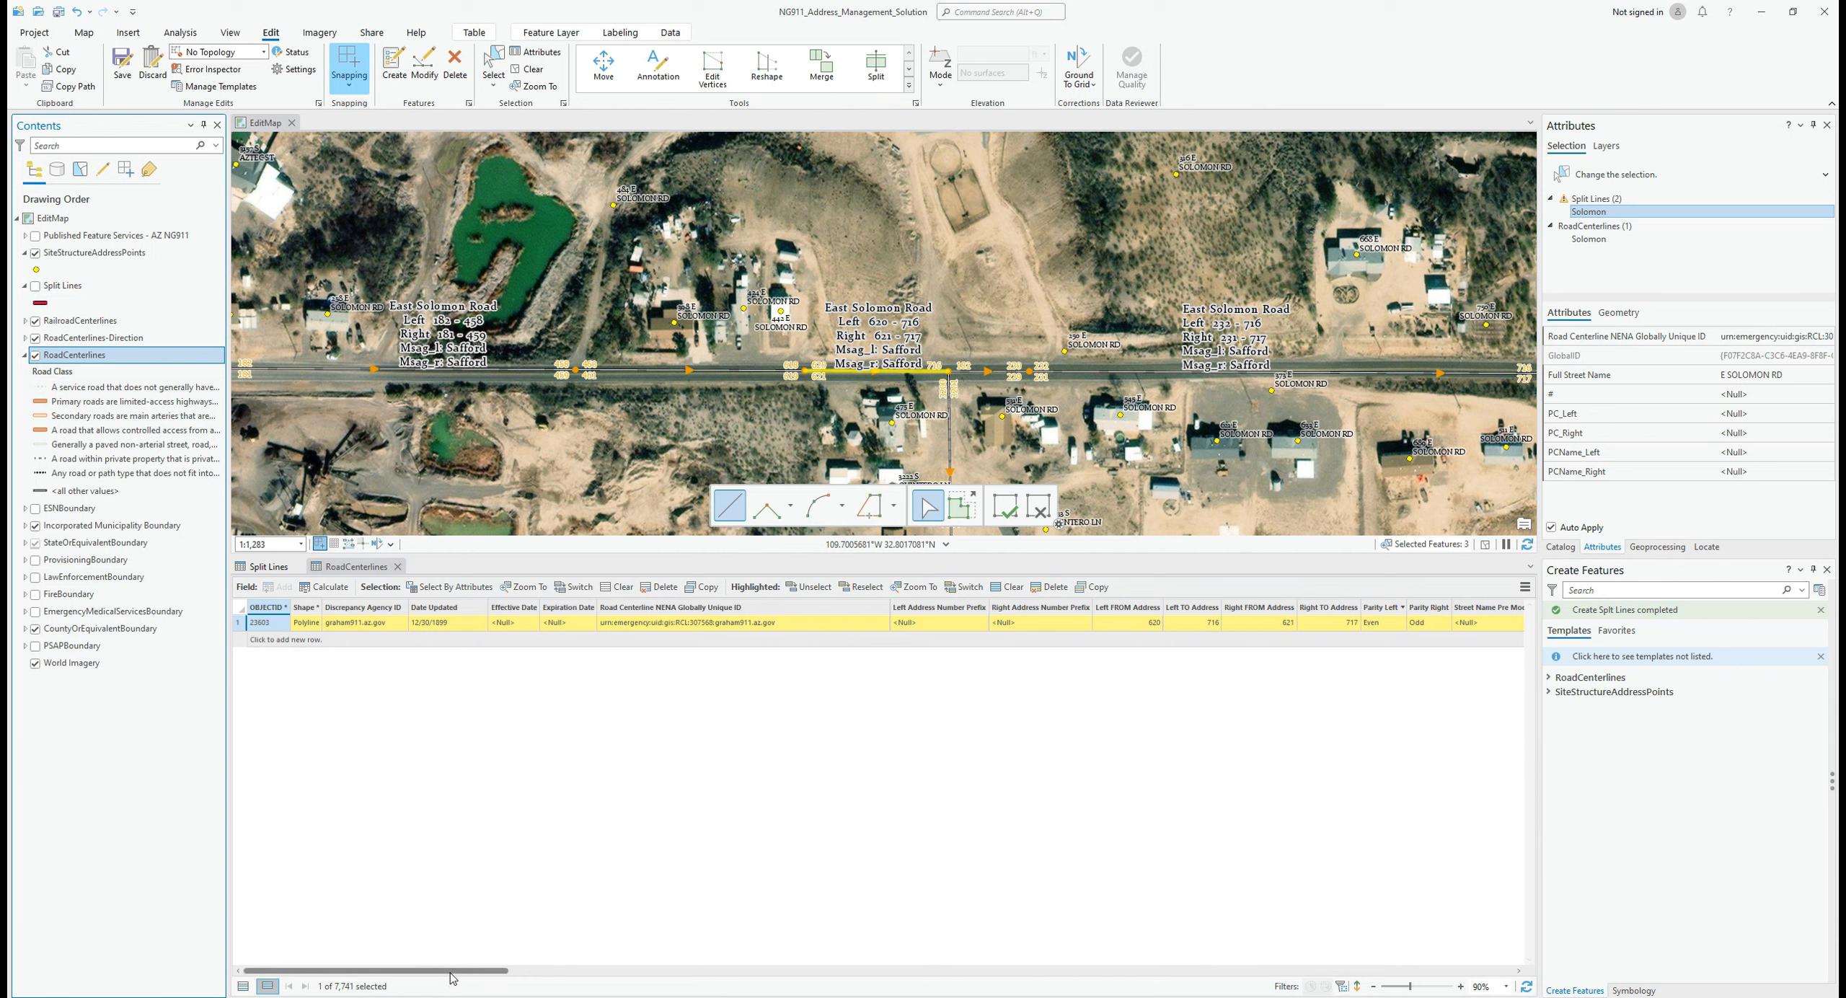
{"action": "left_click_drag", "start_coordinate": [452, 970], "coordinate": [580, 991]}
Step: Change the road's Left FROM Address from 620 to 502 and Right FROM Address from 621 to 501
{"action": "left_click", "coordinate": [508, 626]}
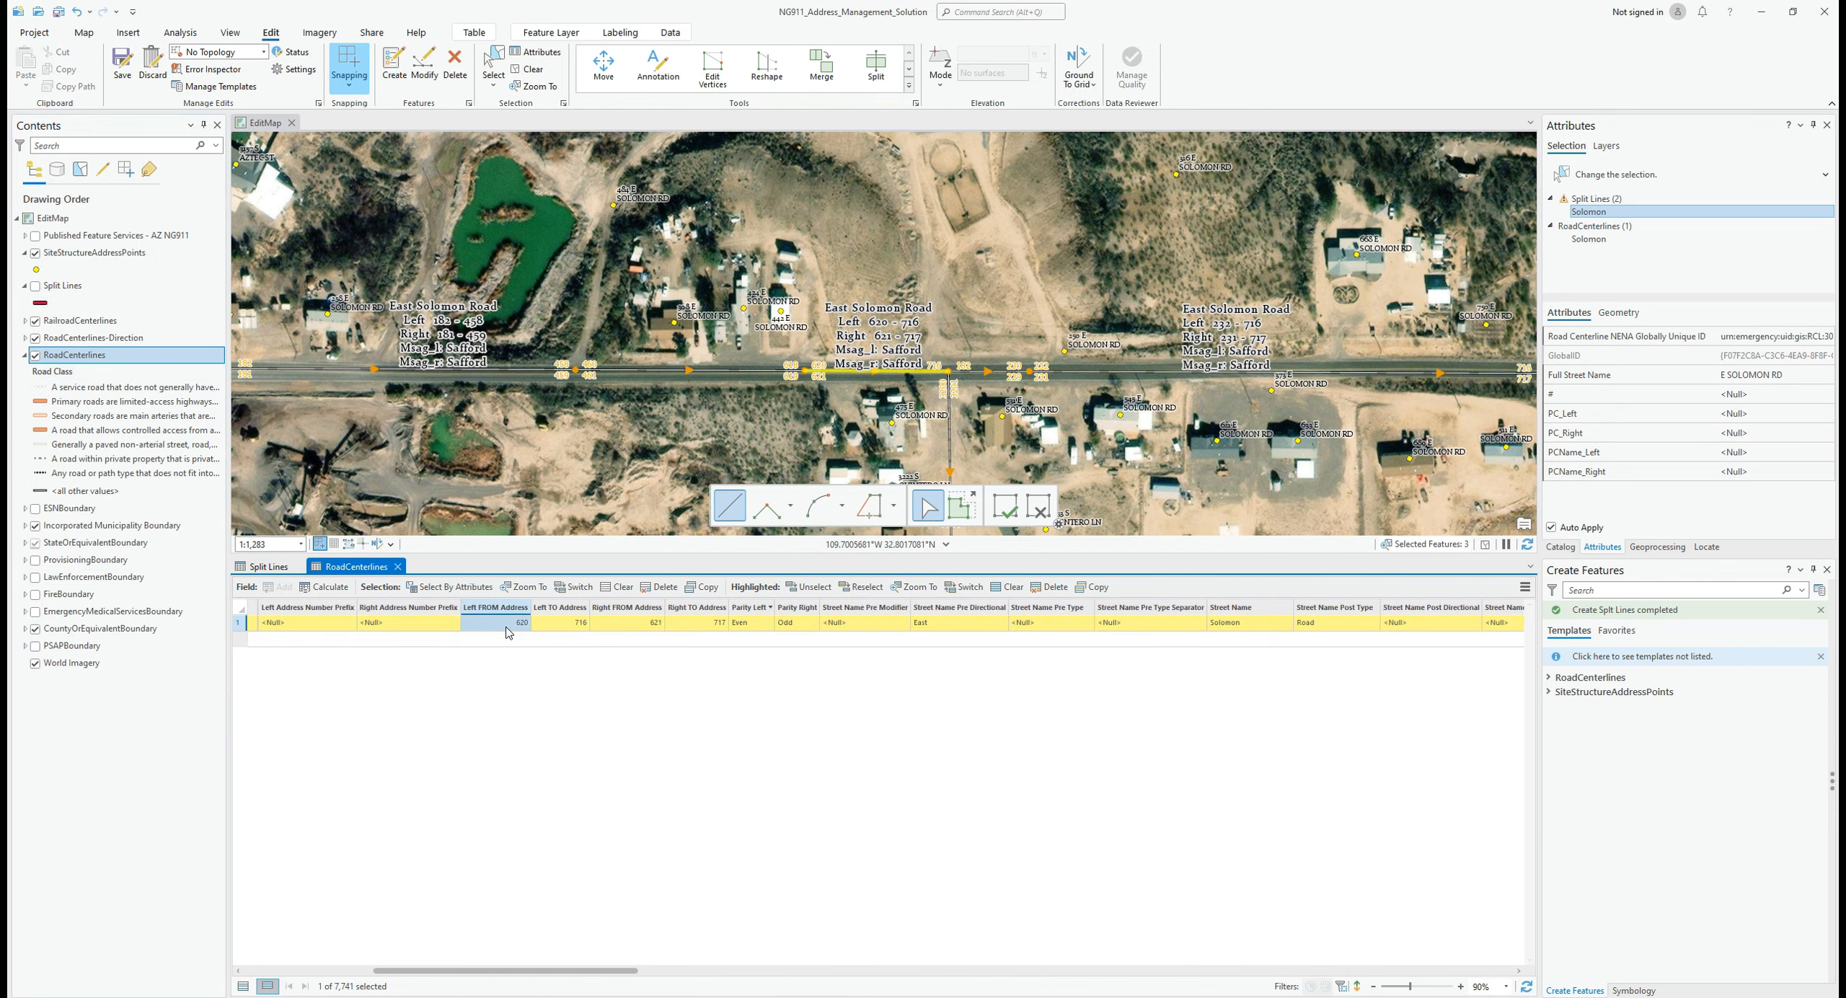
{"action": "left_click", "coordinate": [507, 624]}
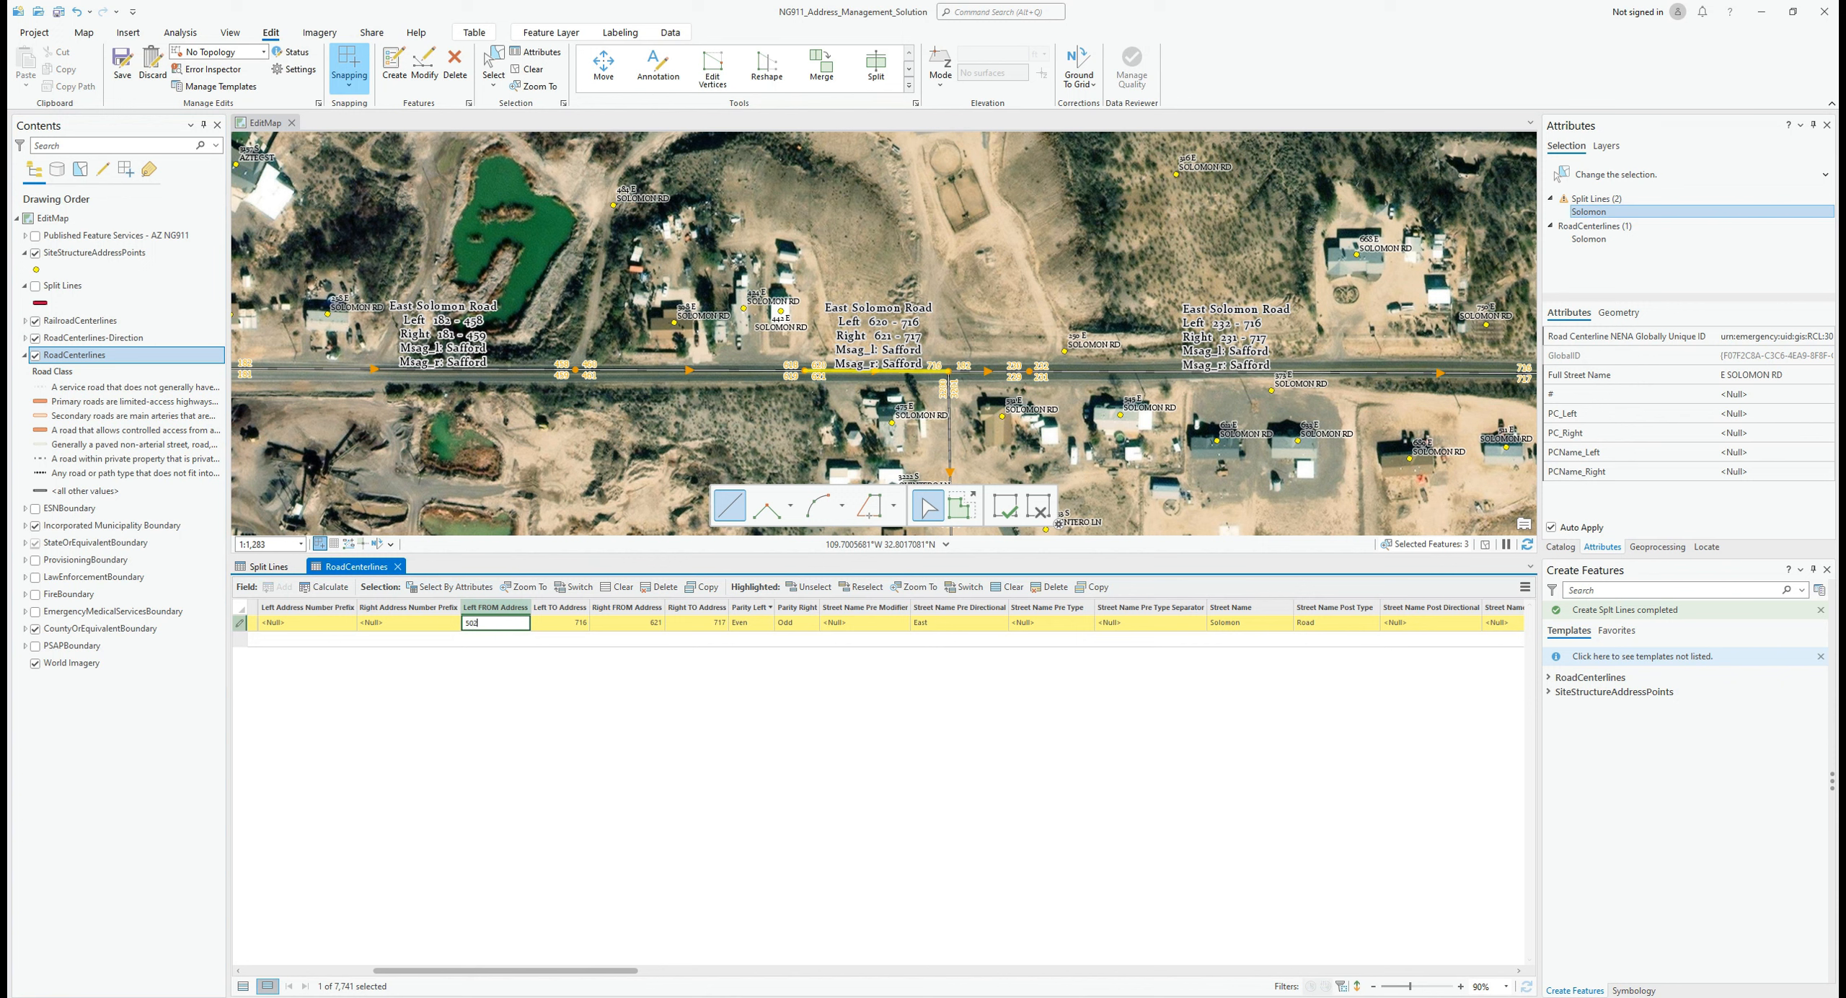
{"action": "type", "text": "502"}
{"action": "key", "text": "Return"}
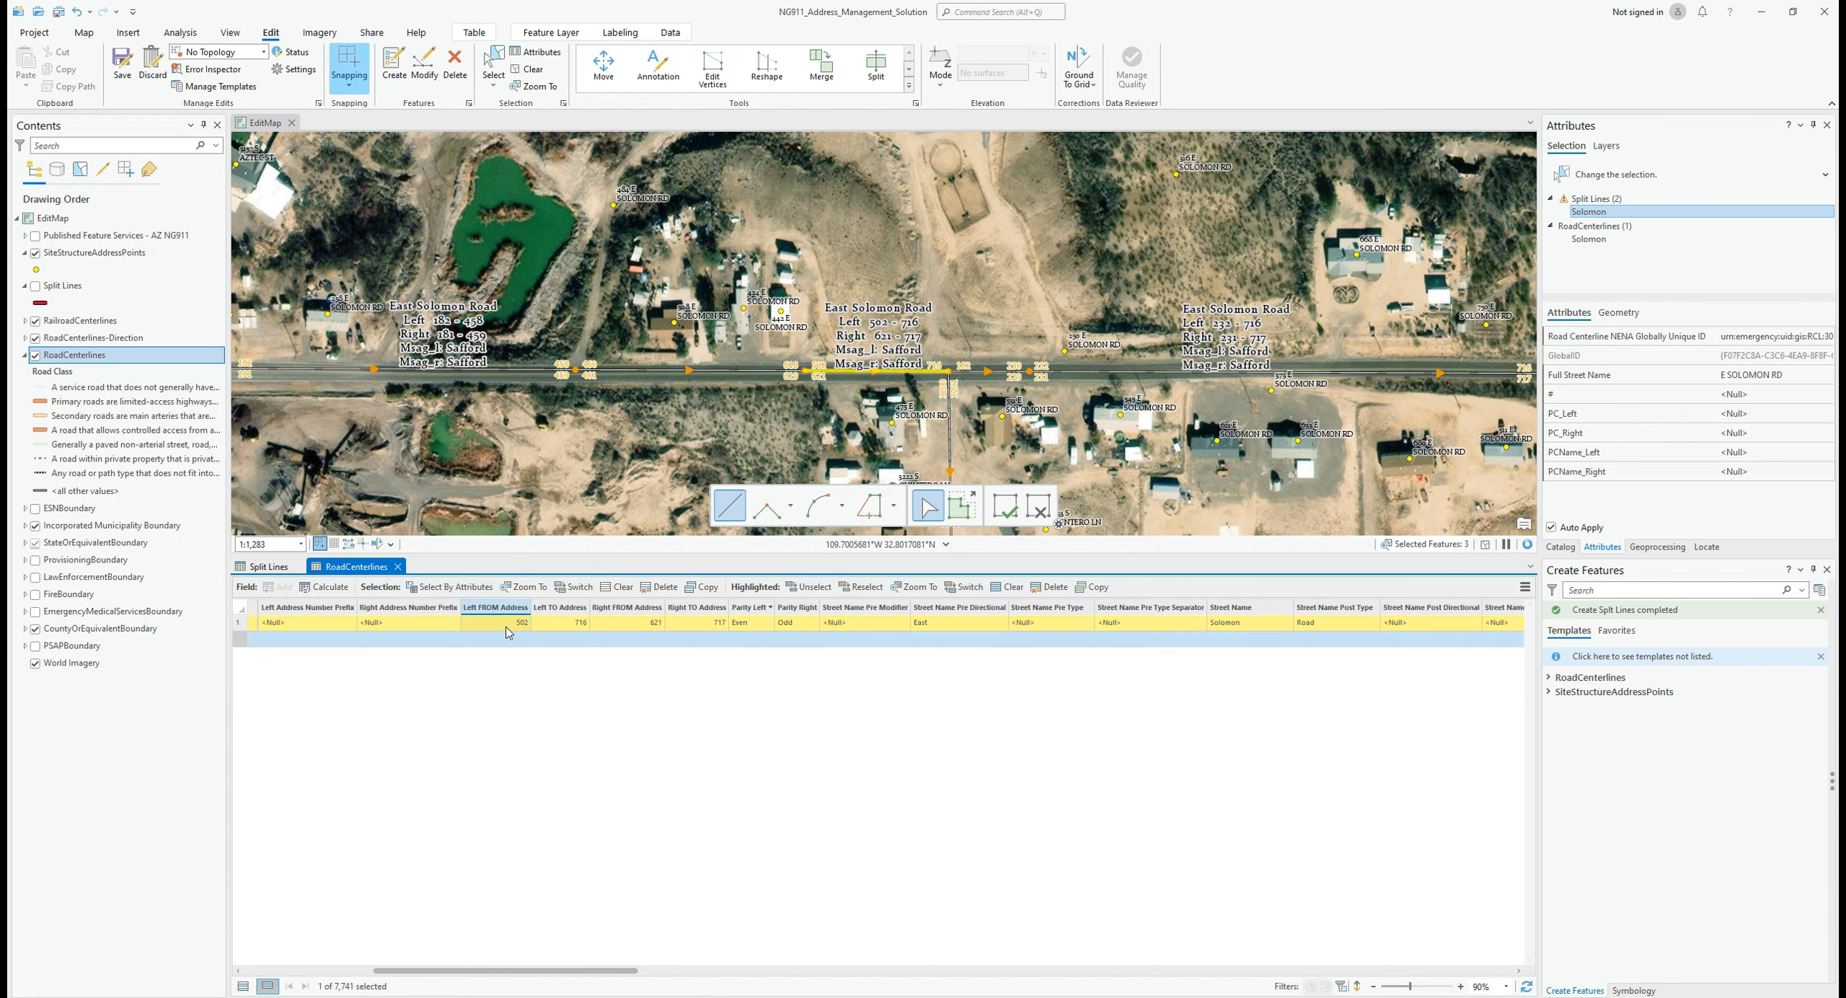
{"action": "left_click", "coordinate": [647, 626]}
{"action": "left_click", "coordinate": [648, 625]}
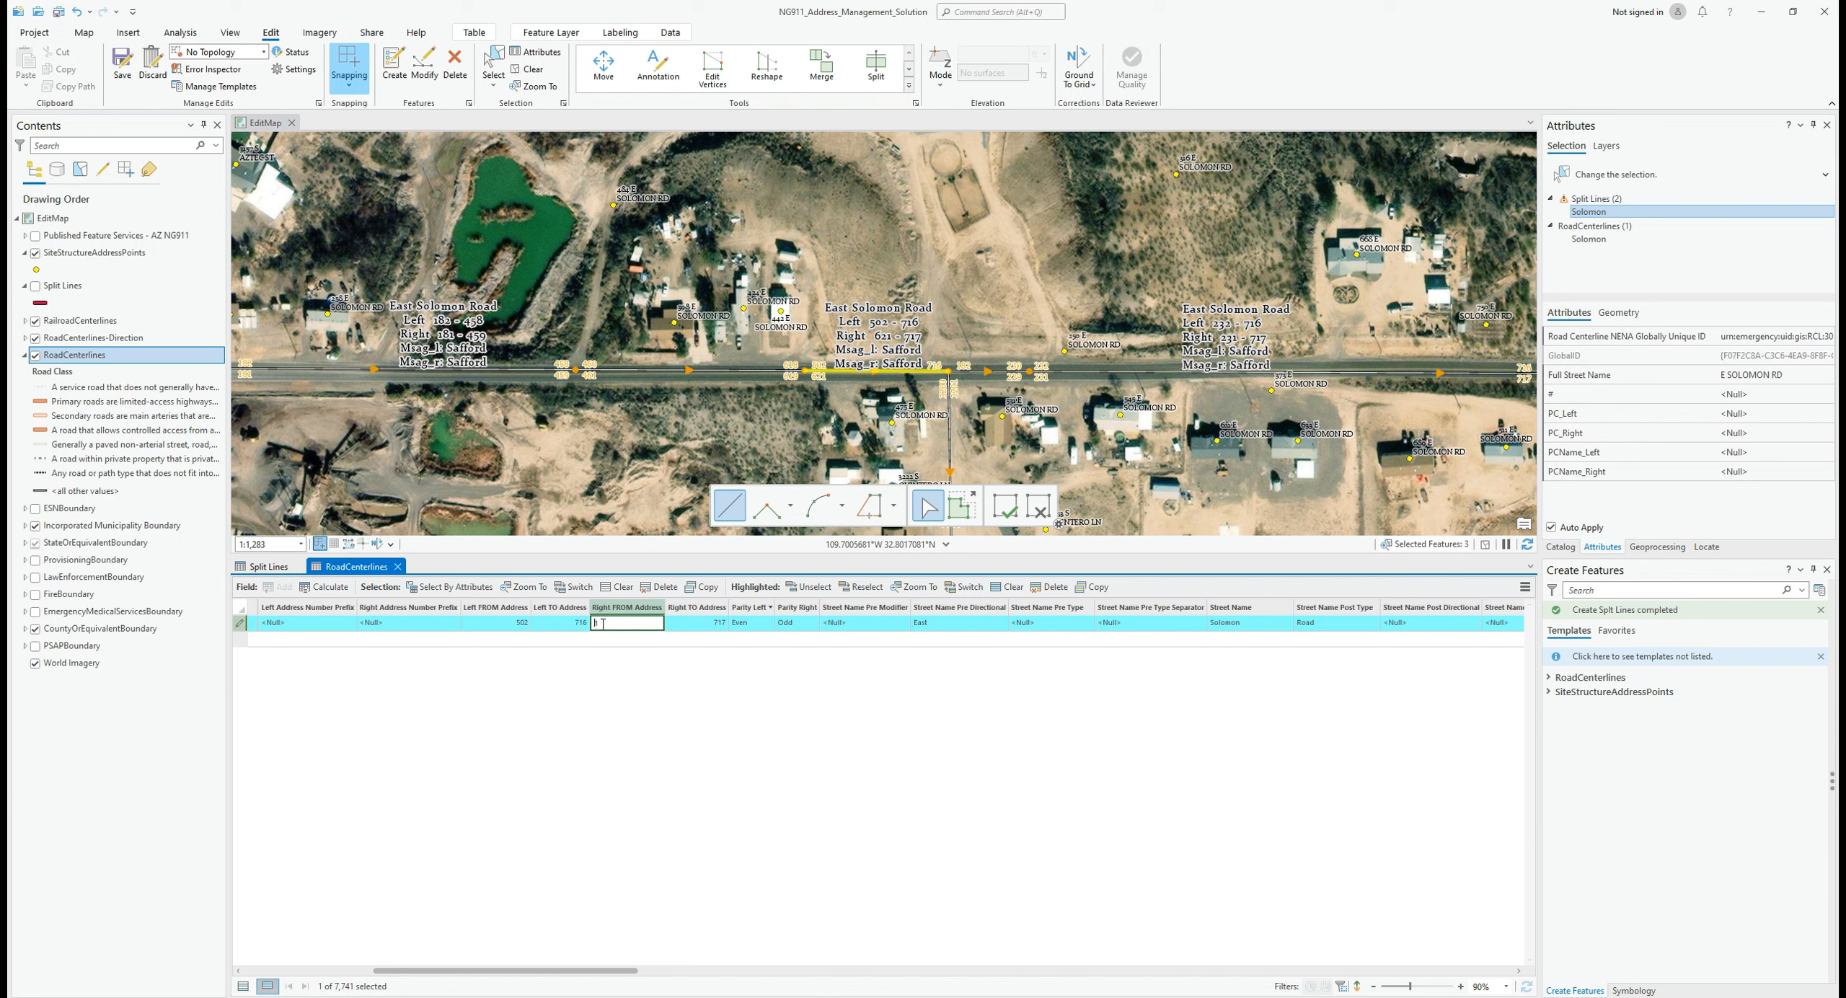
{"action": "type", "text": "501"}
{"action": "key", "text": "Return"}
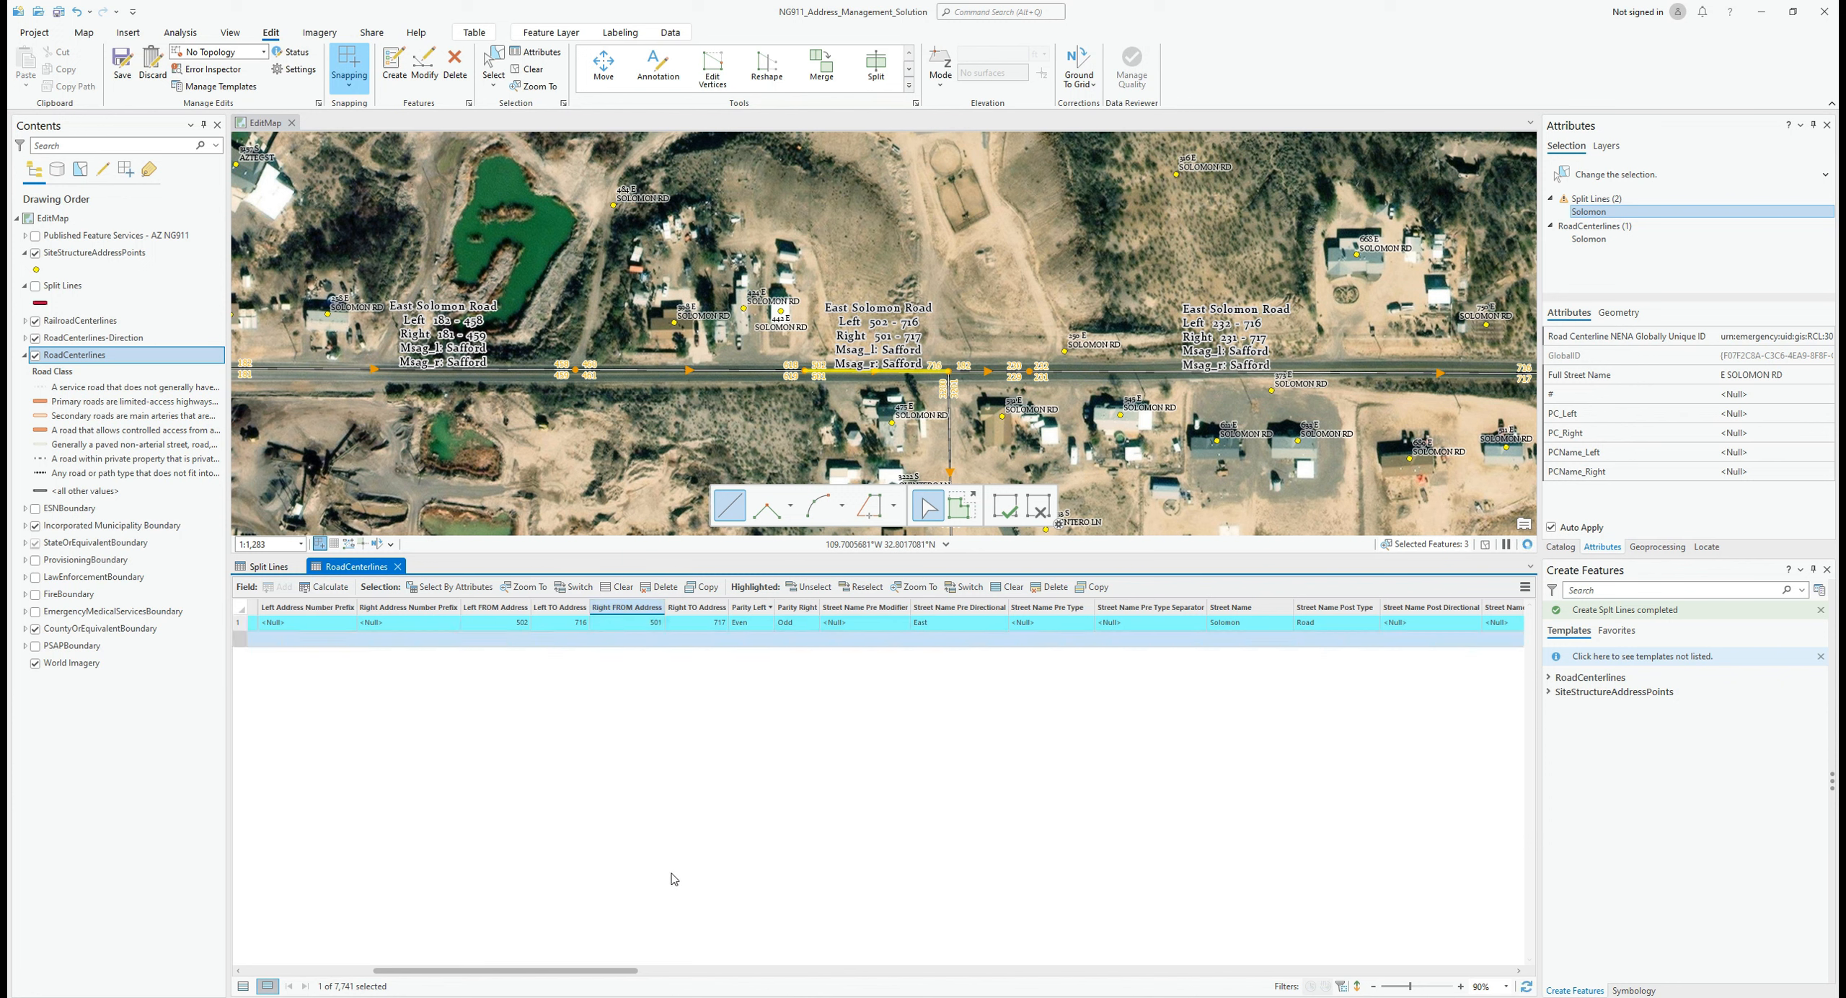
{"action": "left_click_drag", "start_coordinate": [609, 970], "coordinate": [1341, 993]}
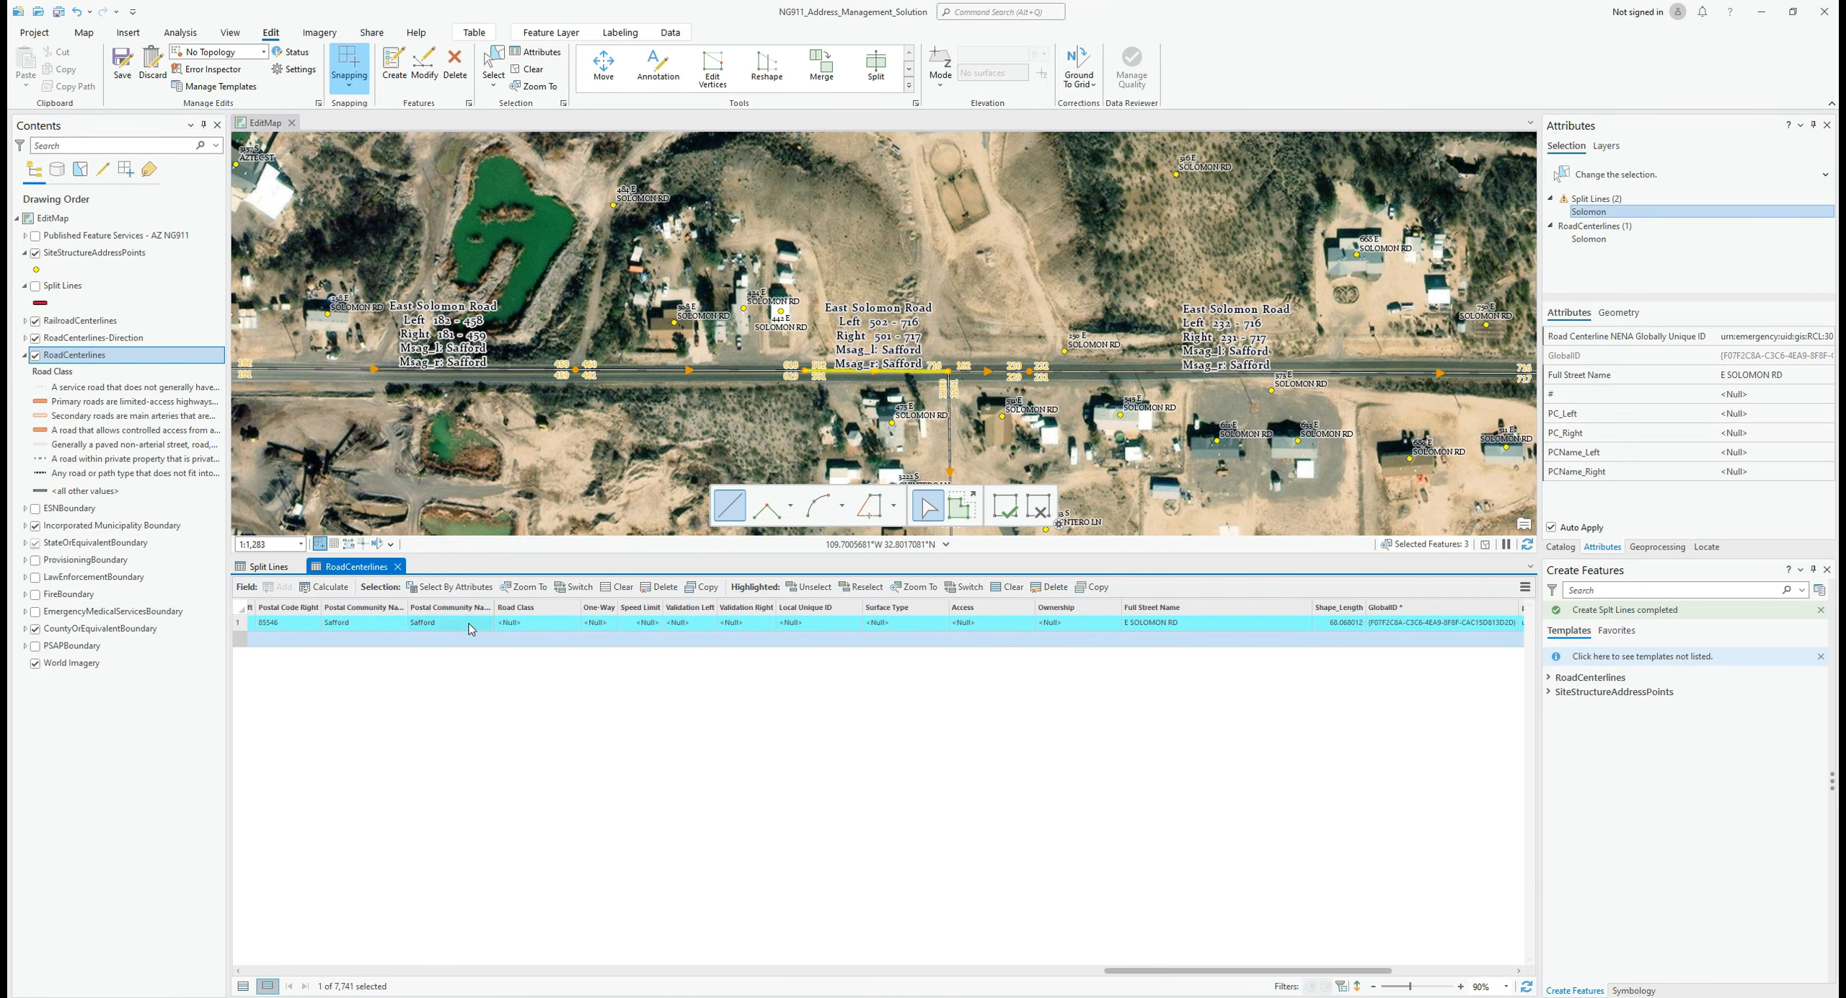
{"action": "left_click", "coordinate": [397, 567]}
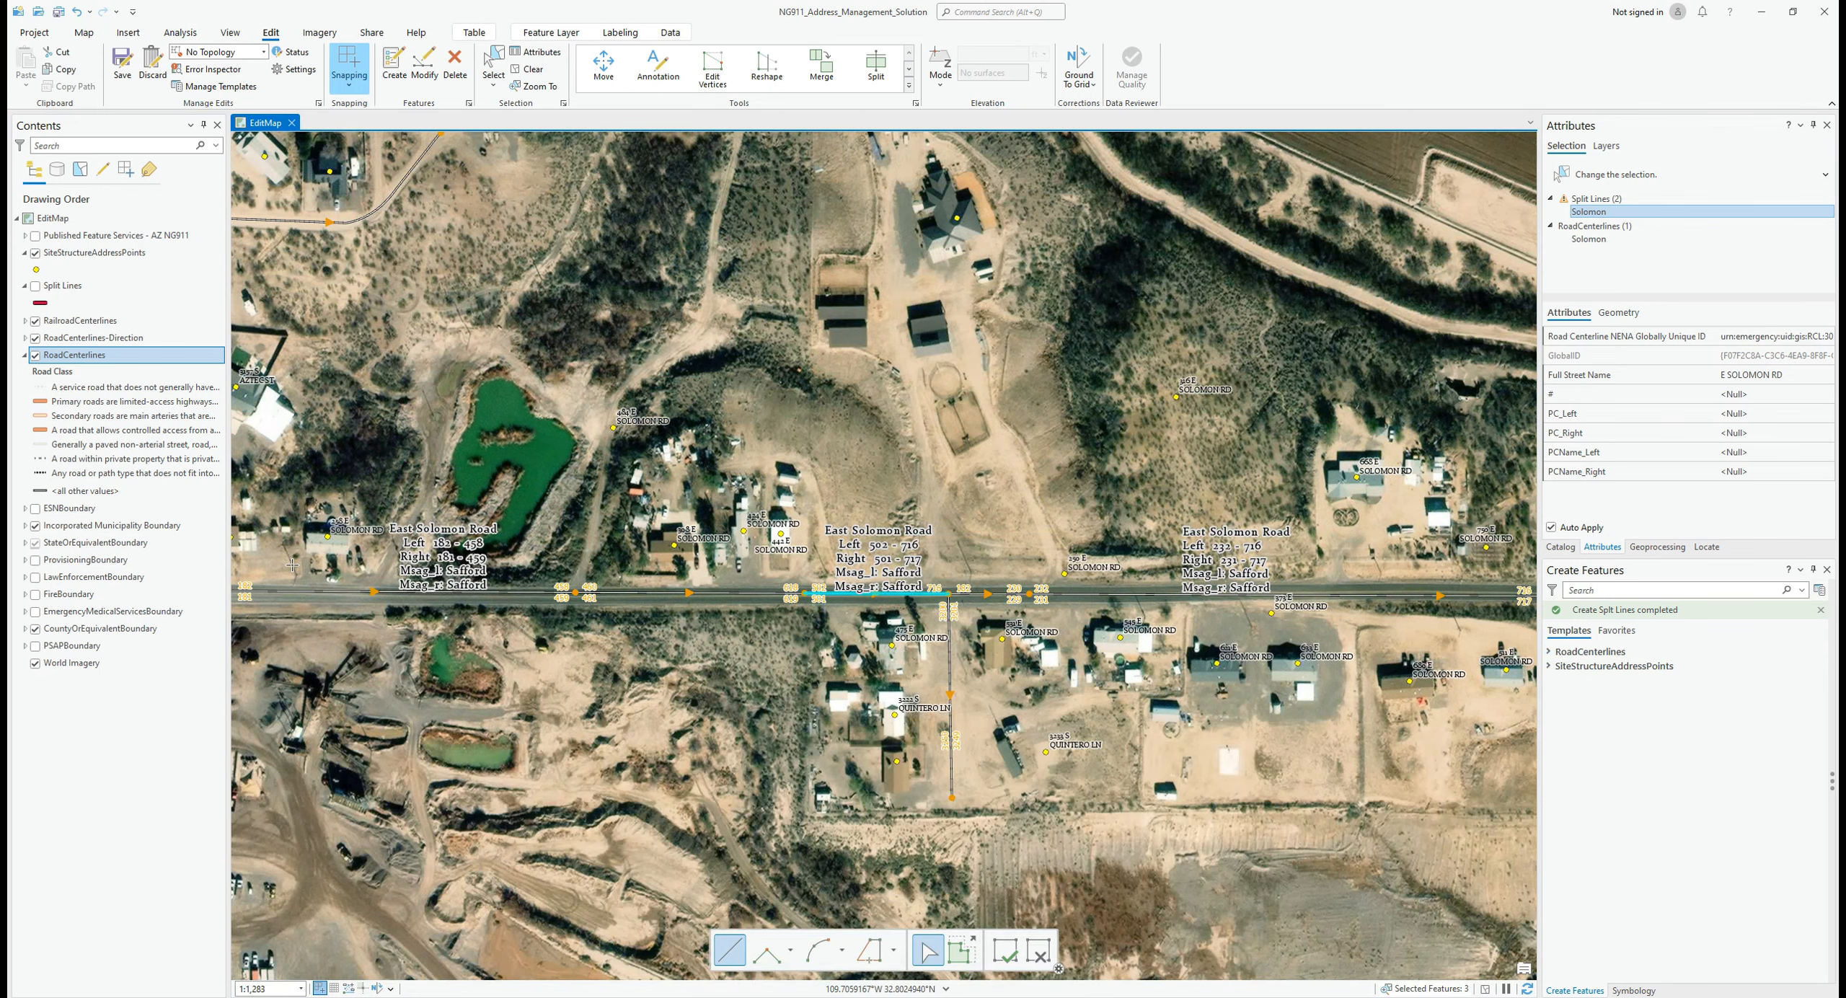
Step: Save all edits, then activate Select and zoom out over the whole of East Solomon Road
{"action": "left_click", "coordinate": [121, 64]}
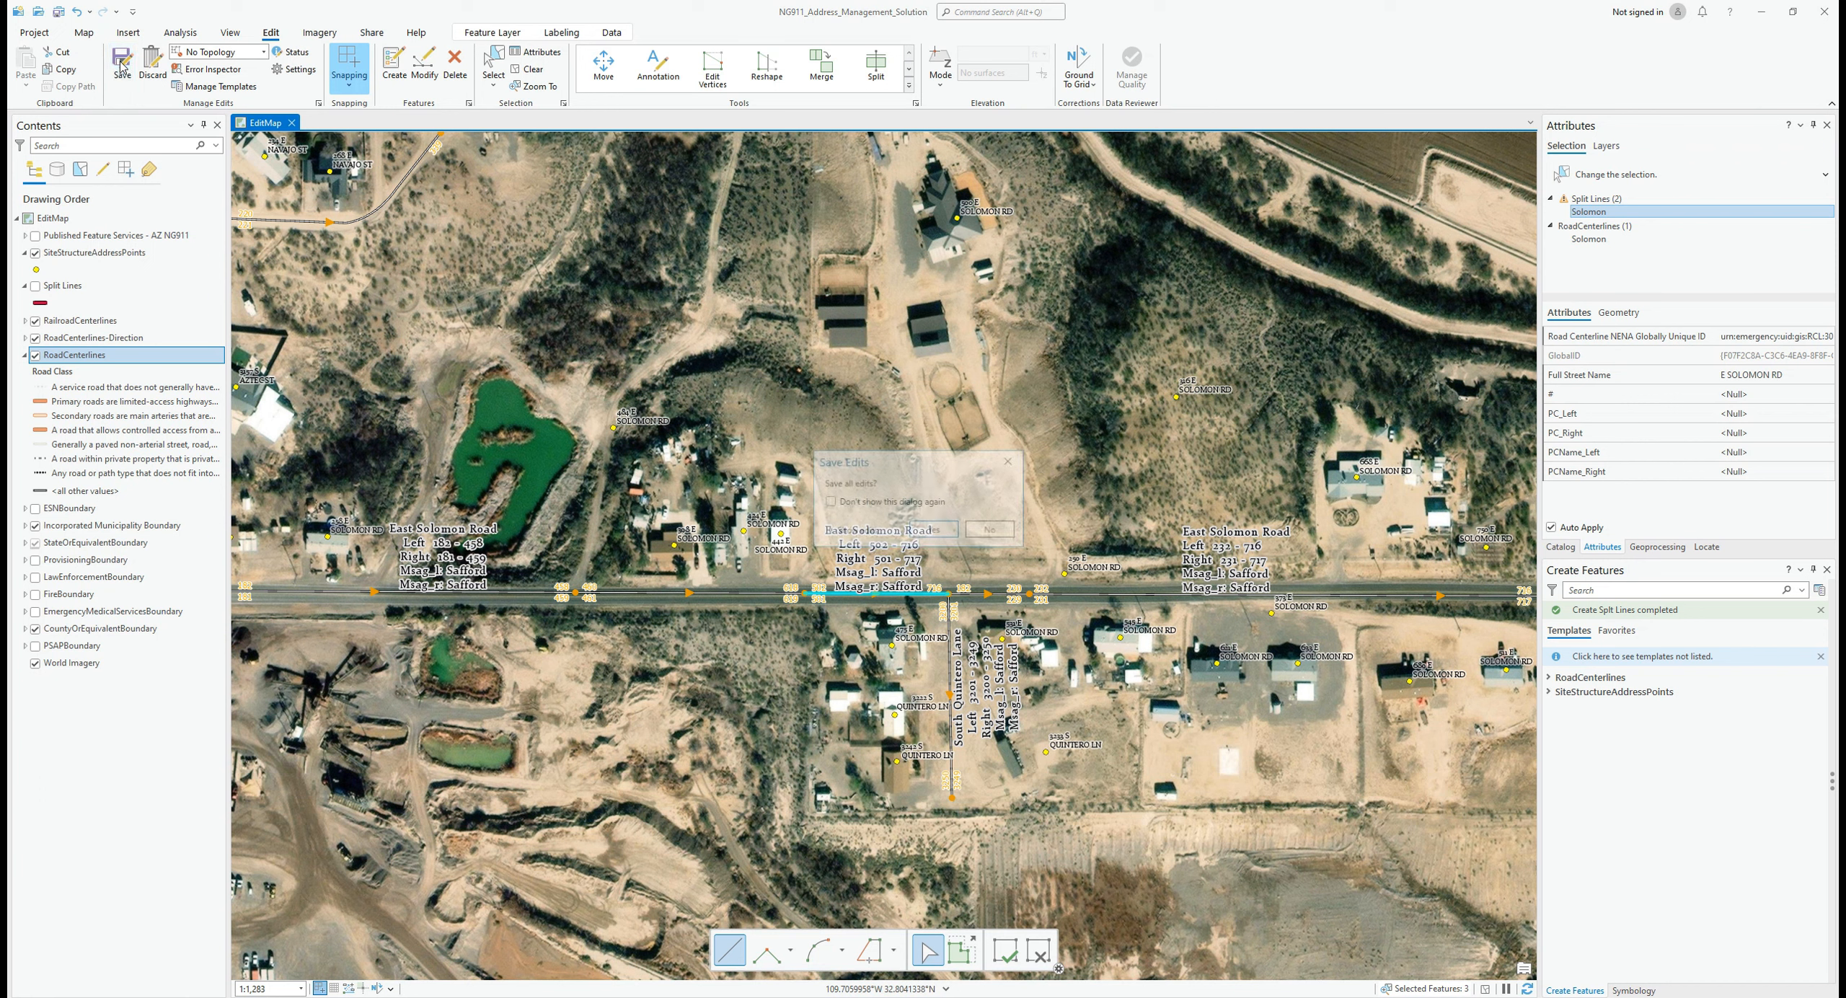
{"action": "left_click", "coordinate": [937, 531]}
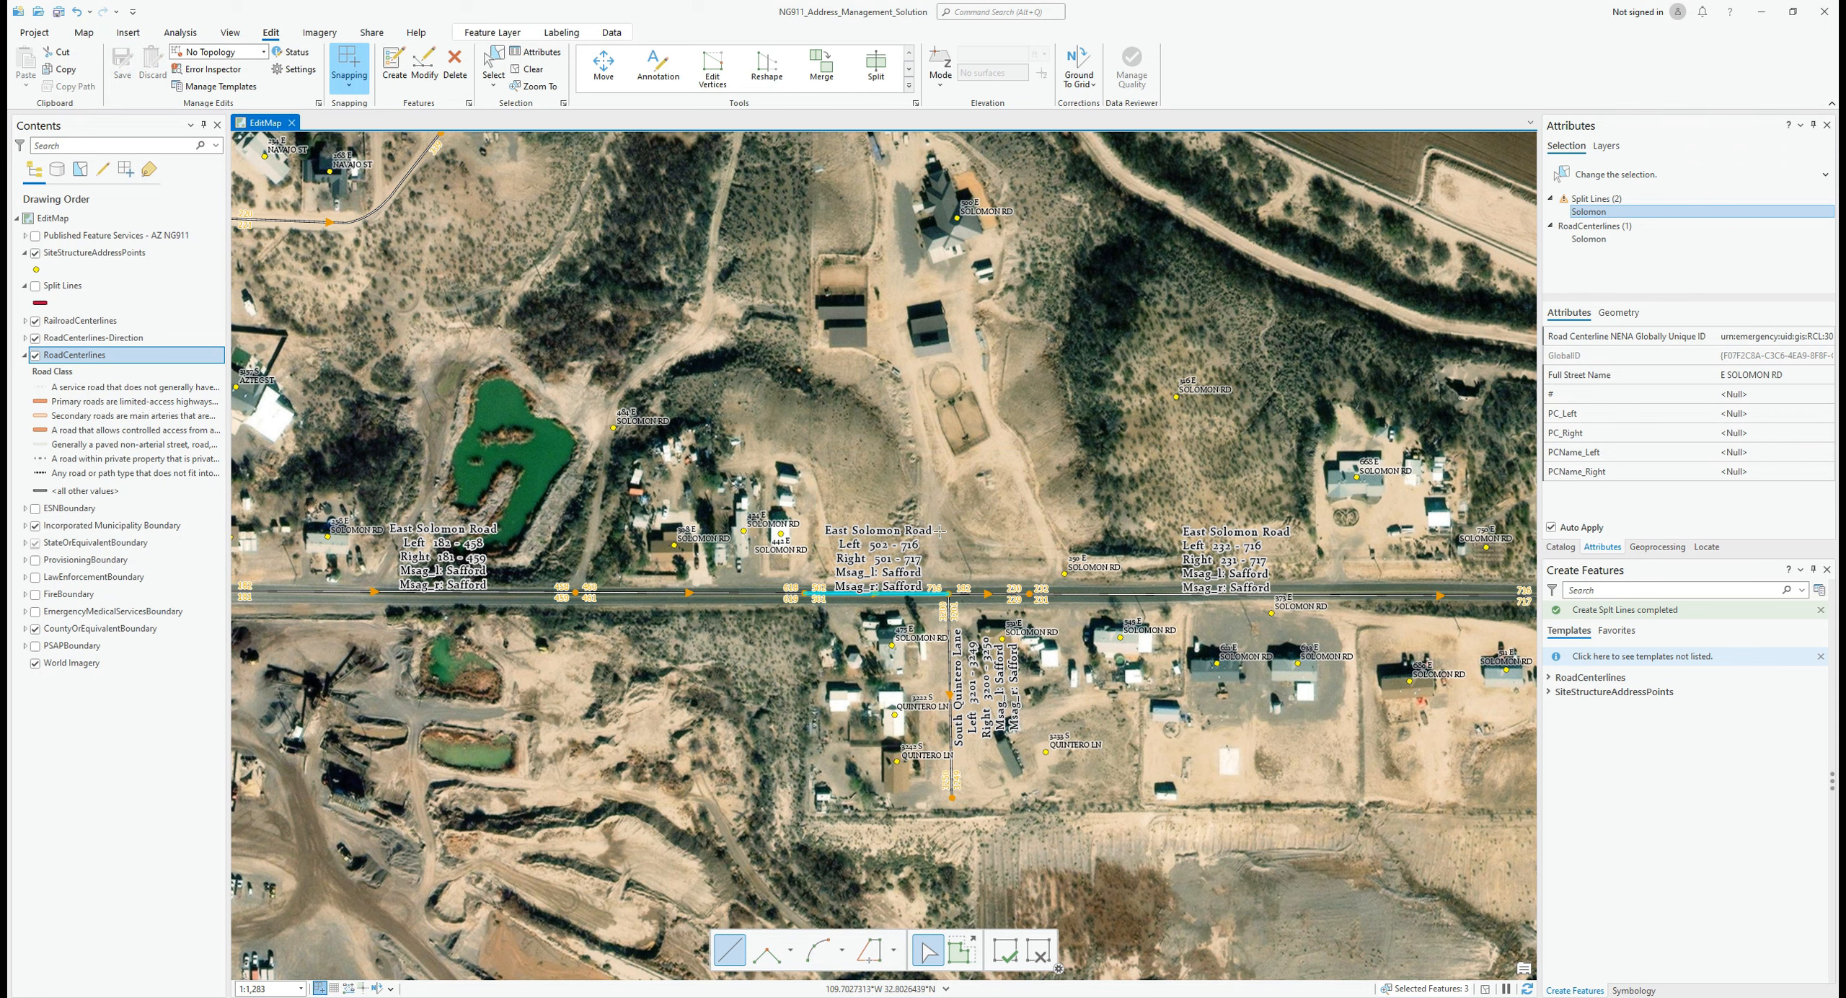
{"action": "left_click", "coordinate": [493, 61]}
{"action": "scroll", "coordinate": [681, 480], "scroll_direction": "down", "scroll_amount": 2}
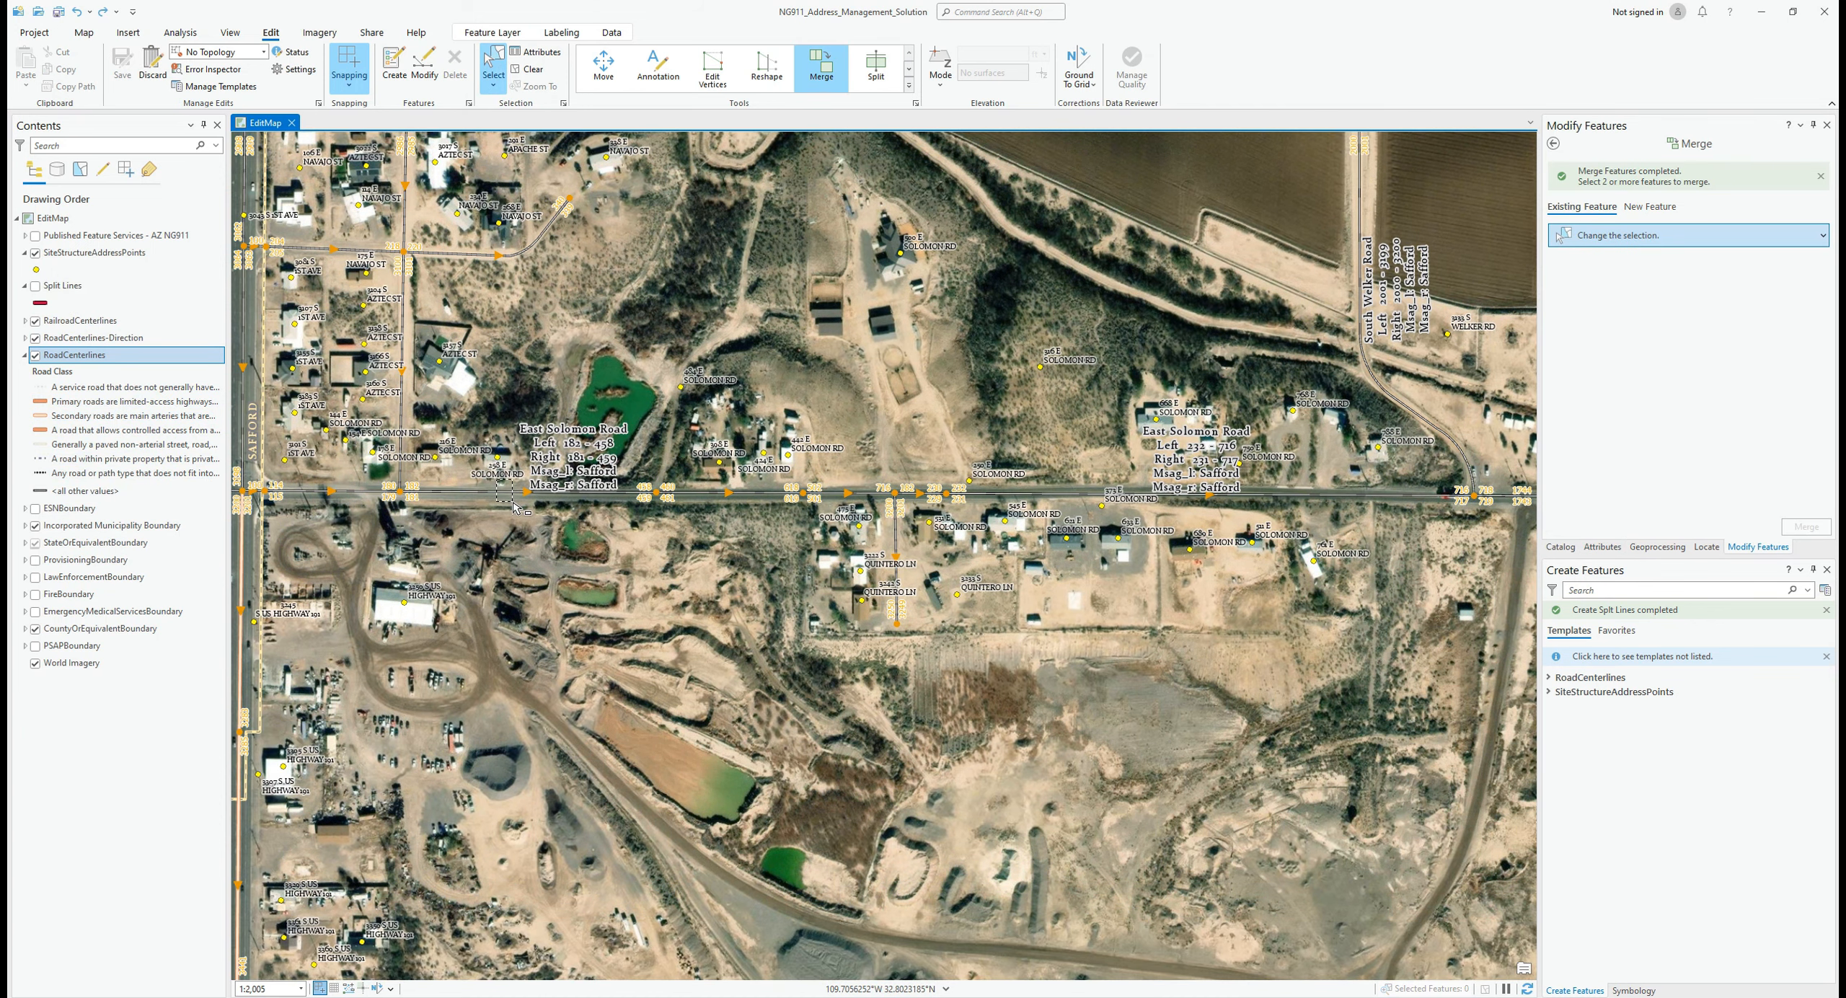
Step: Select all the East Solomon Road segments on the map for merging
{"action": "left_click_drag", "start_coordinate": [513, 502], "coordinate": [513, 503]}
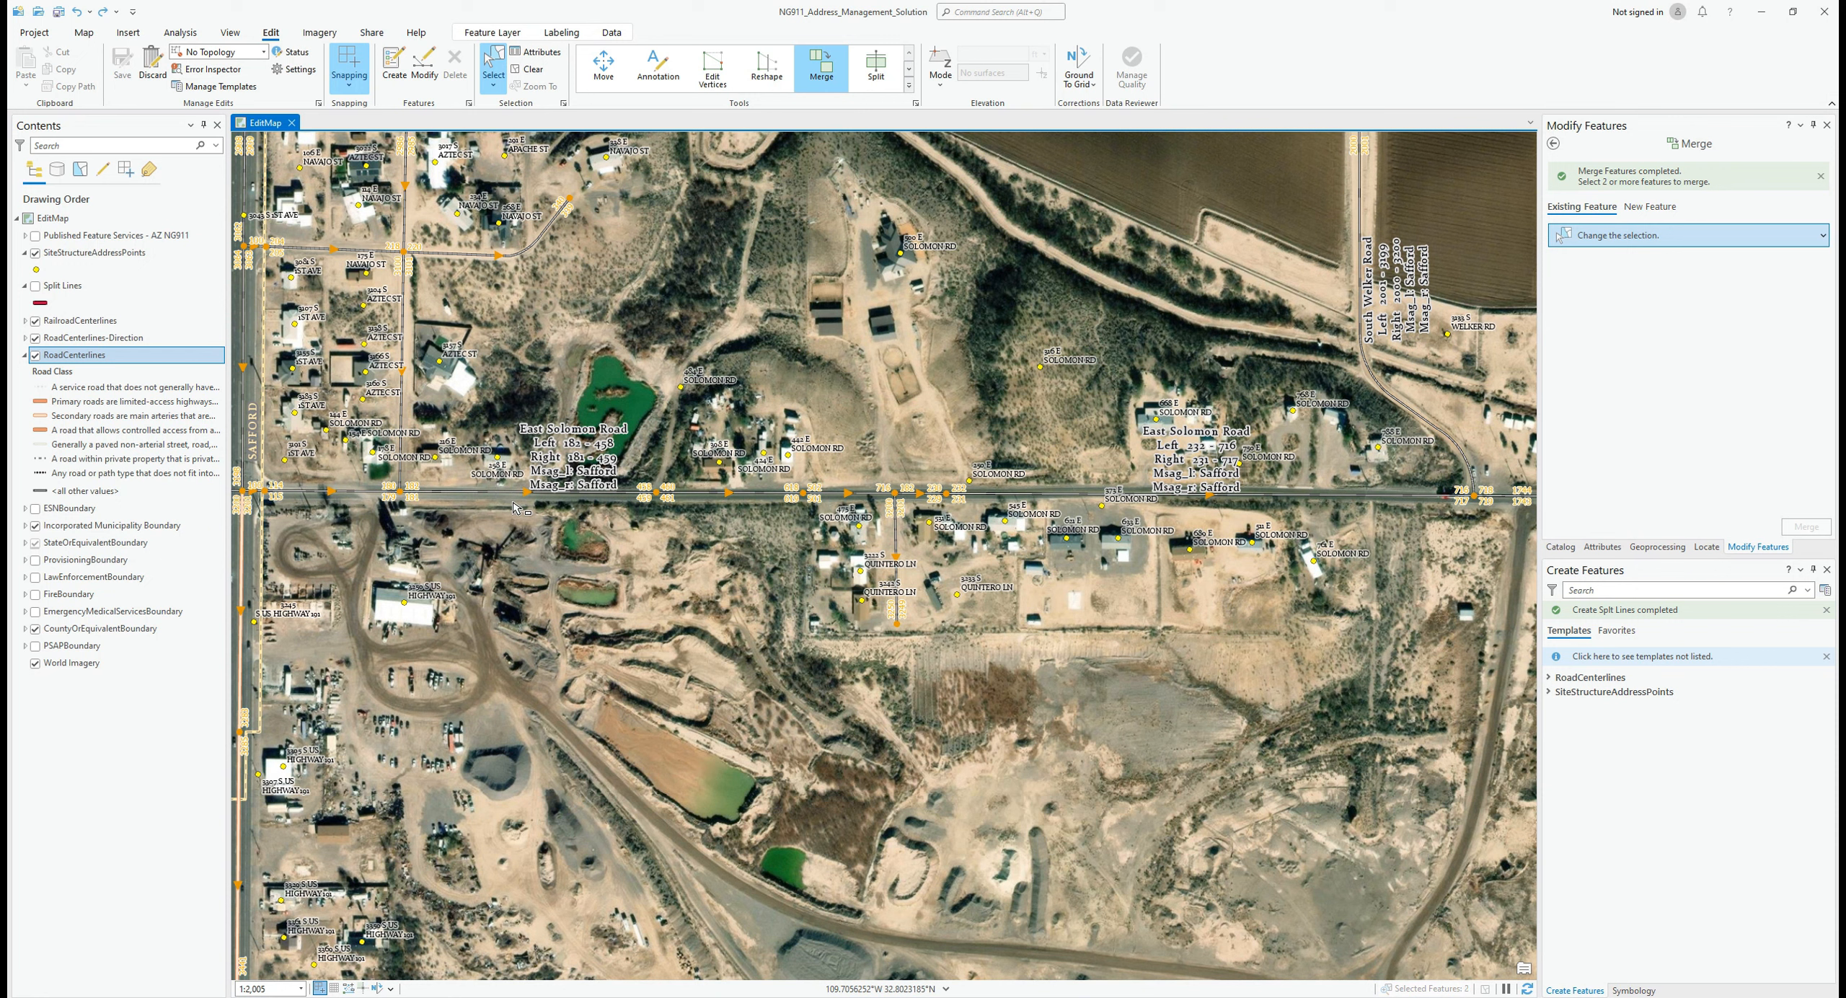
{"action": "left_click", "coordinate": [723, 493], "text": "shift"}
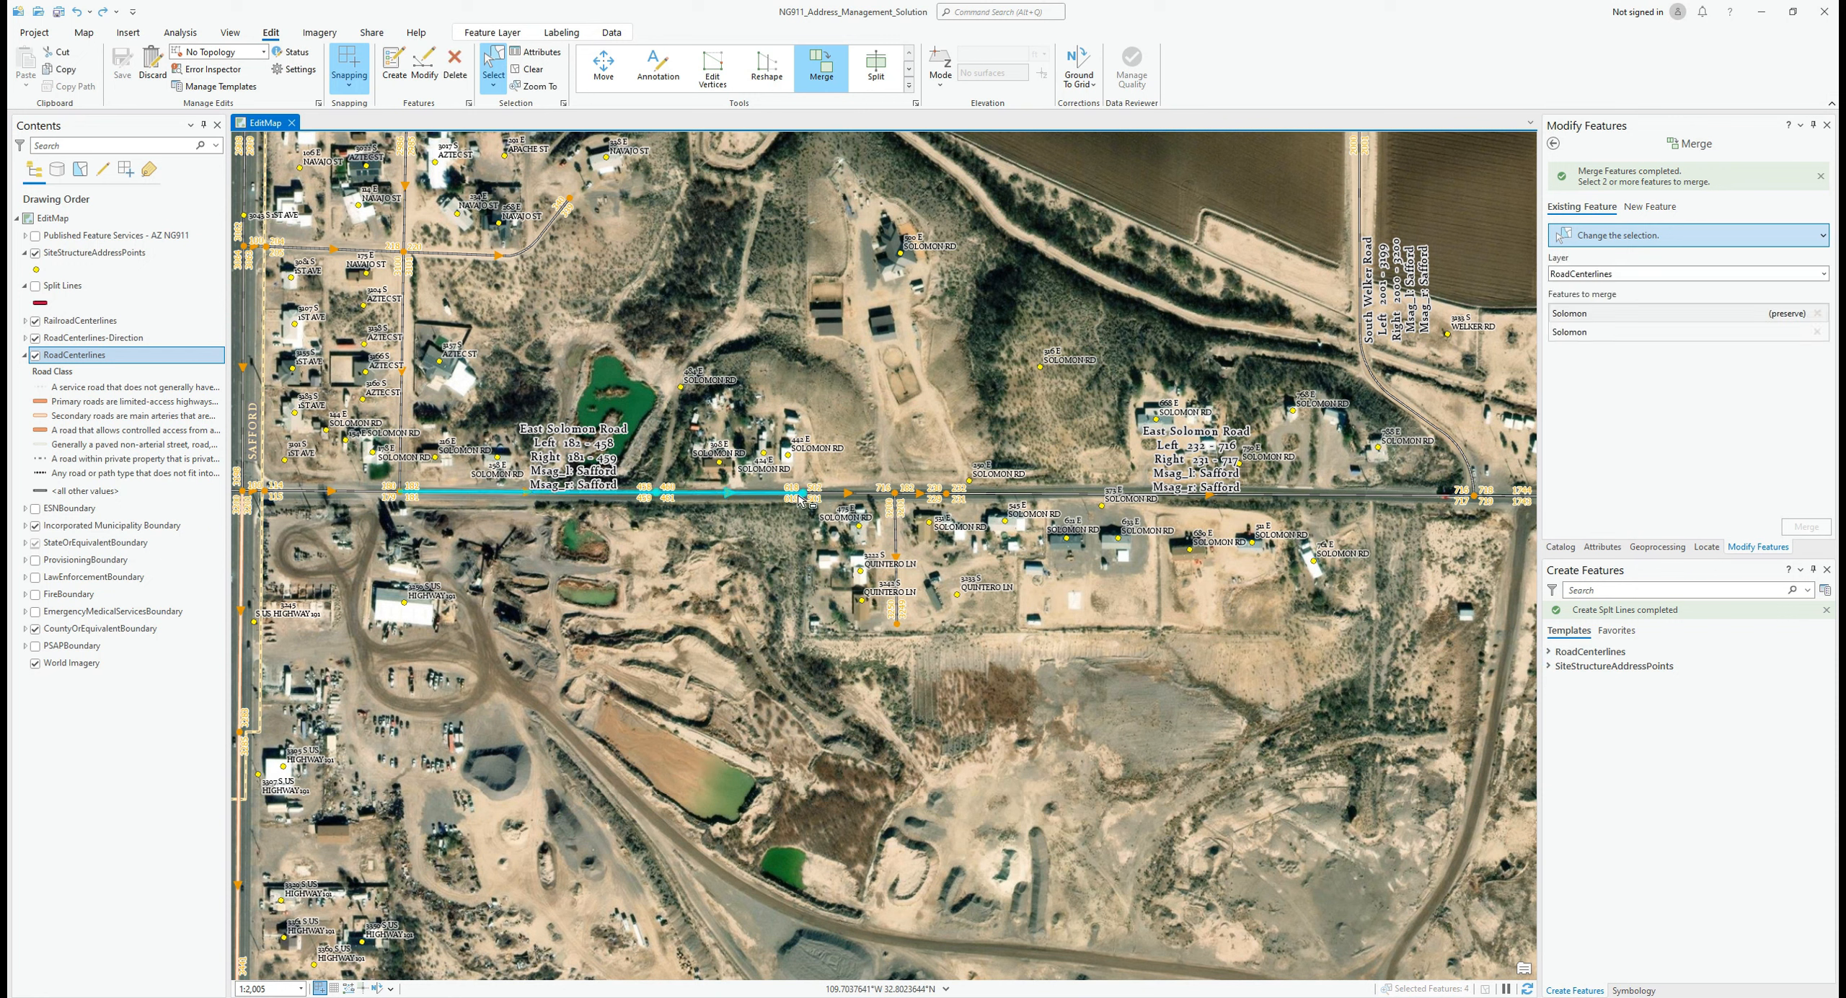
{"action": "left_click", "coordinate": [822, 494], "text": "shift"}
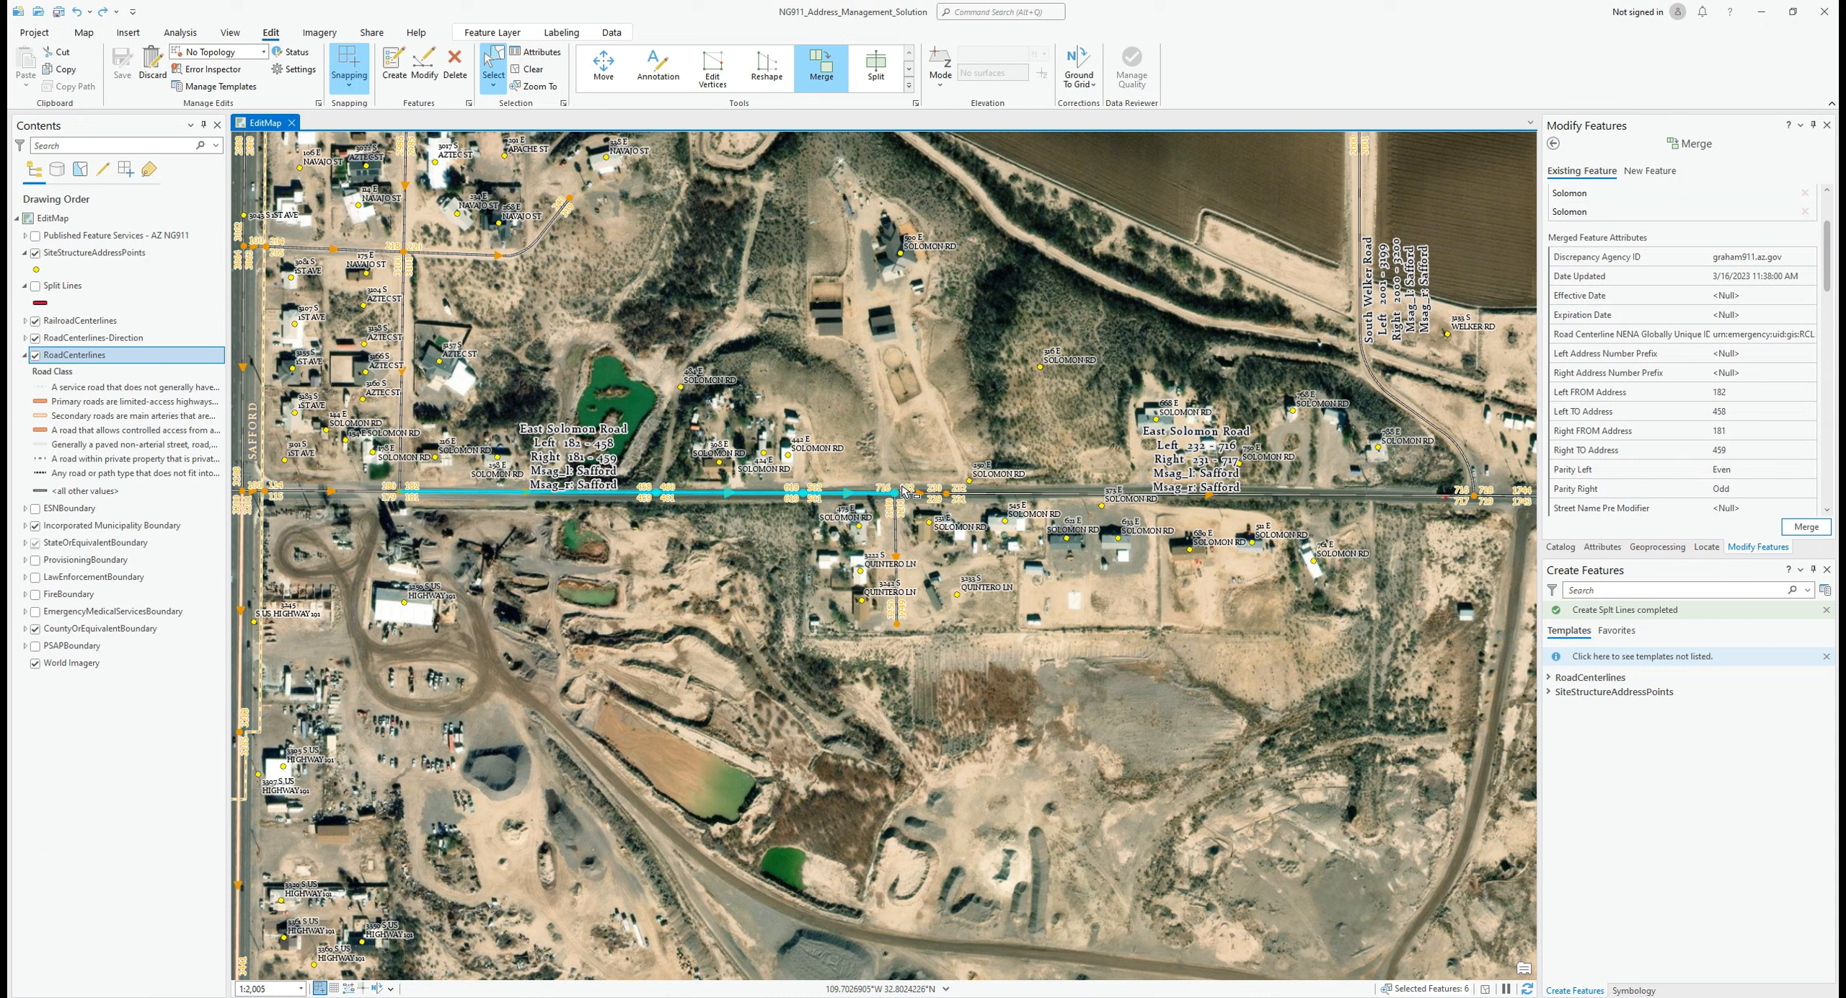
{"action": "left_click", "coordinate": [932, 495], "text": "shift"}
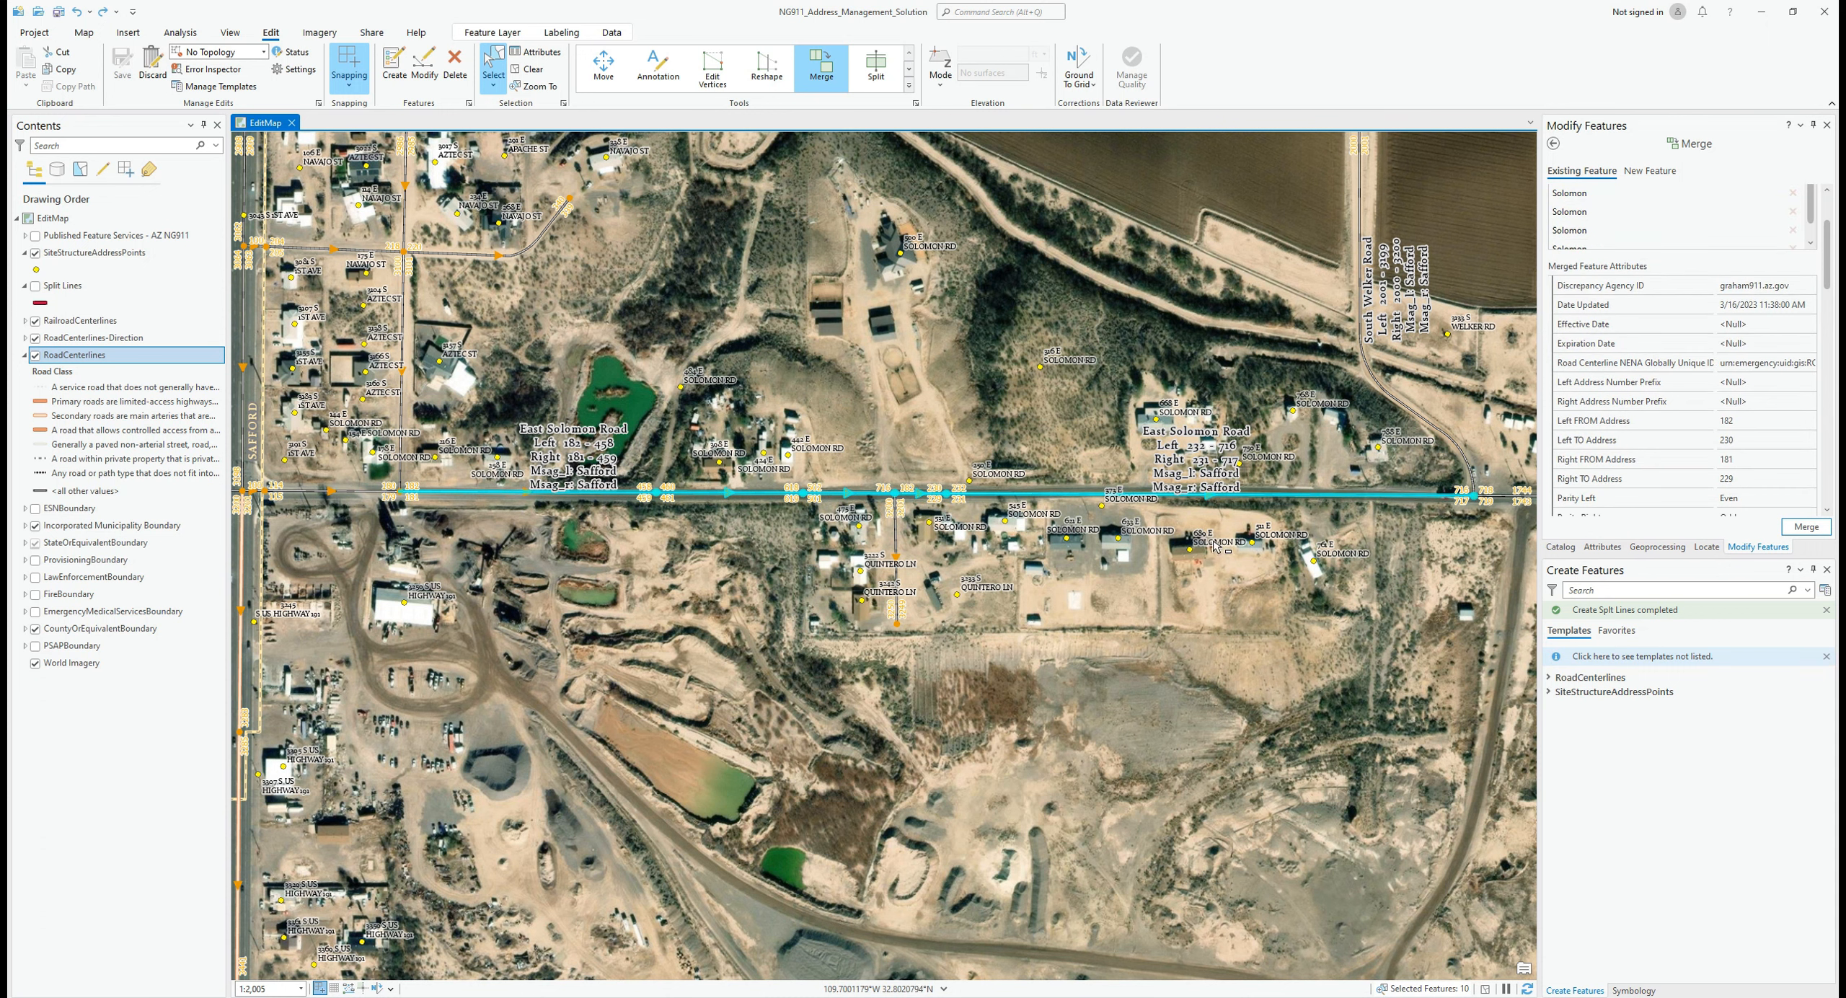
Step: Set Left TO Address 716 and Right TO Address 717, keep Left parity Even, and merge
{"action": "left_click", "coordinate": [1748, 459]}
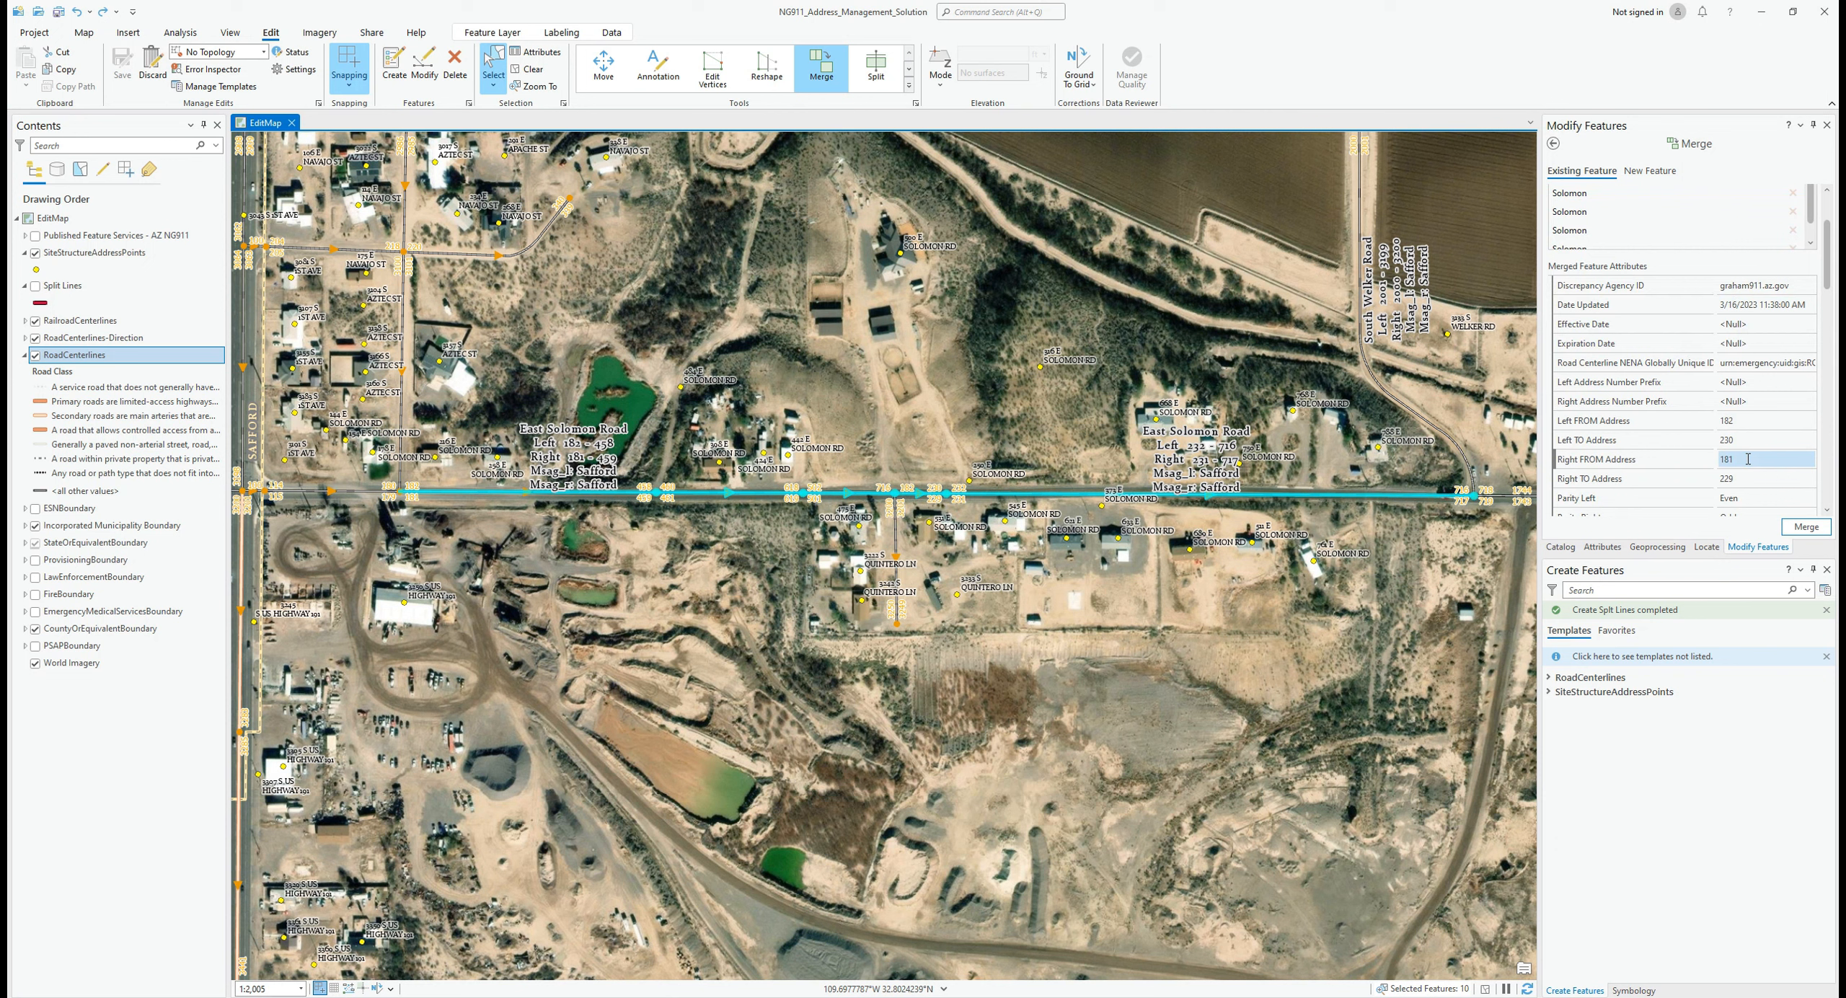
{"action": "left_click", "coordinate": [1745, 439]}
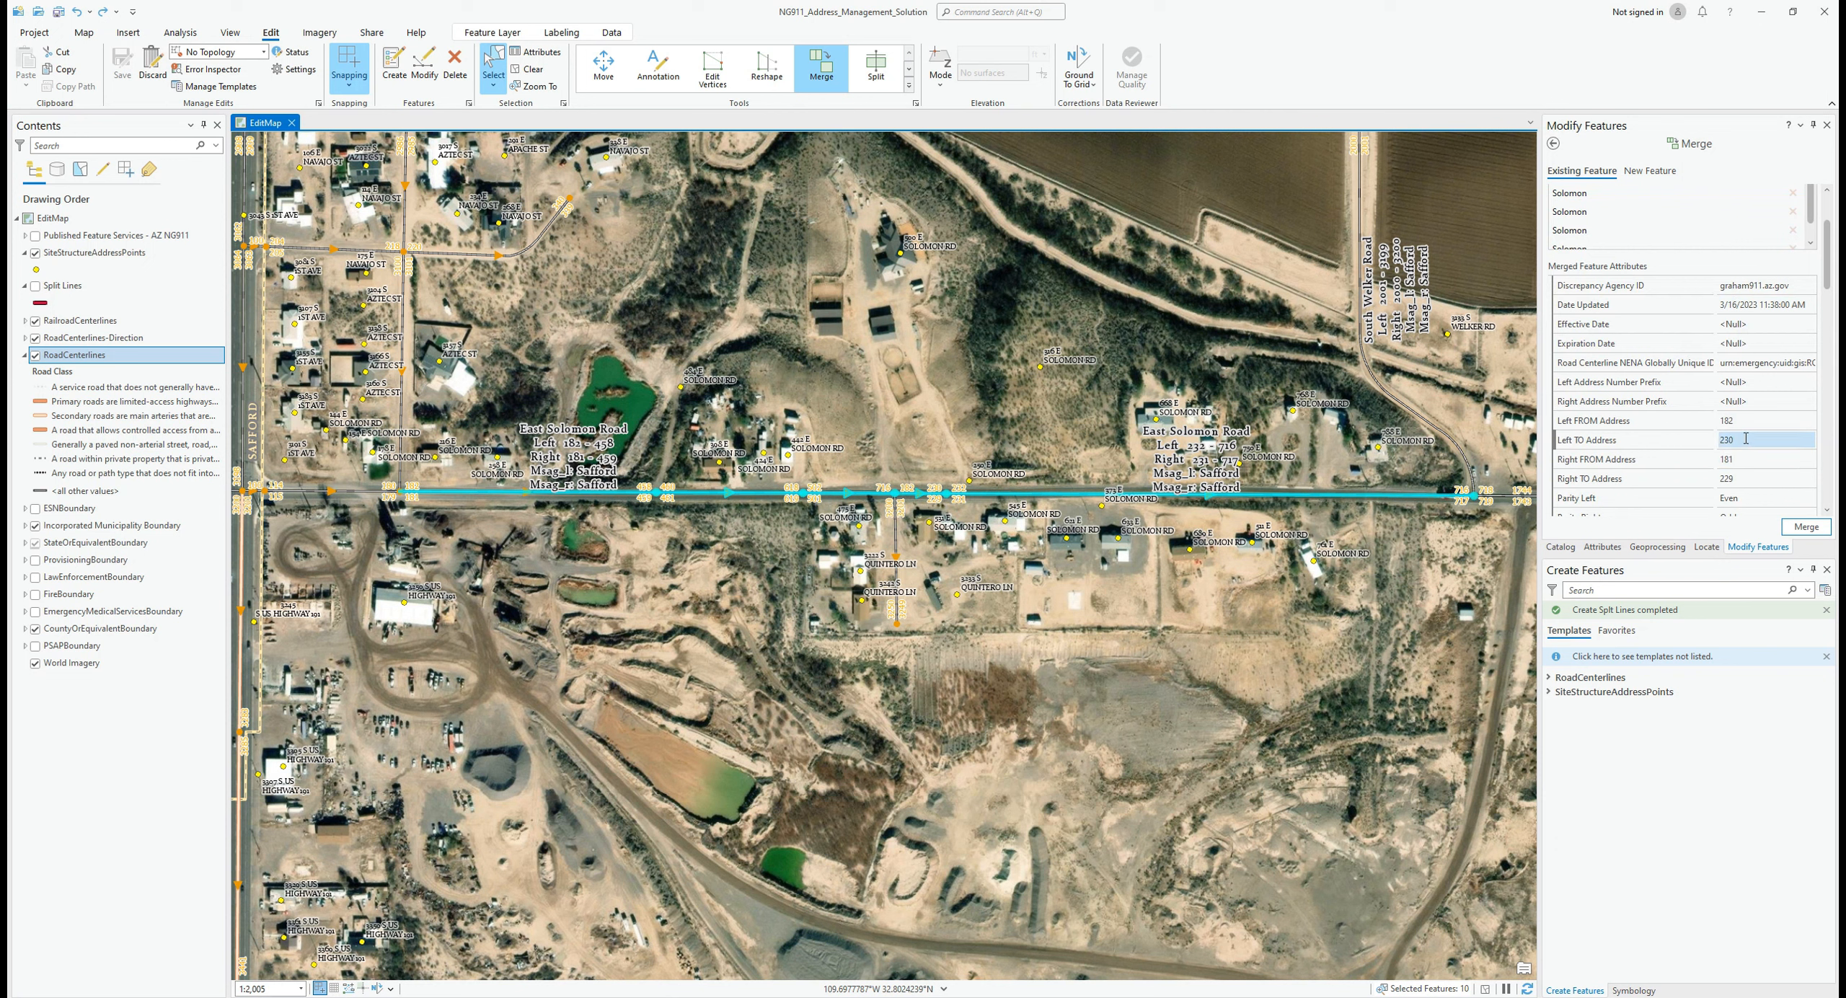
{"action": "left_click", "coordinate": [1745, 439]}
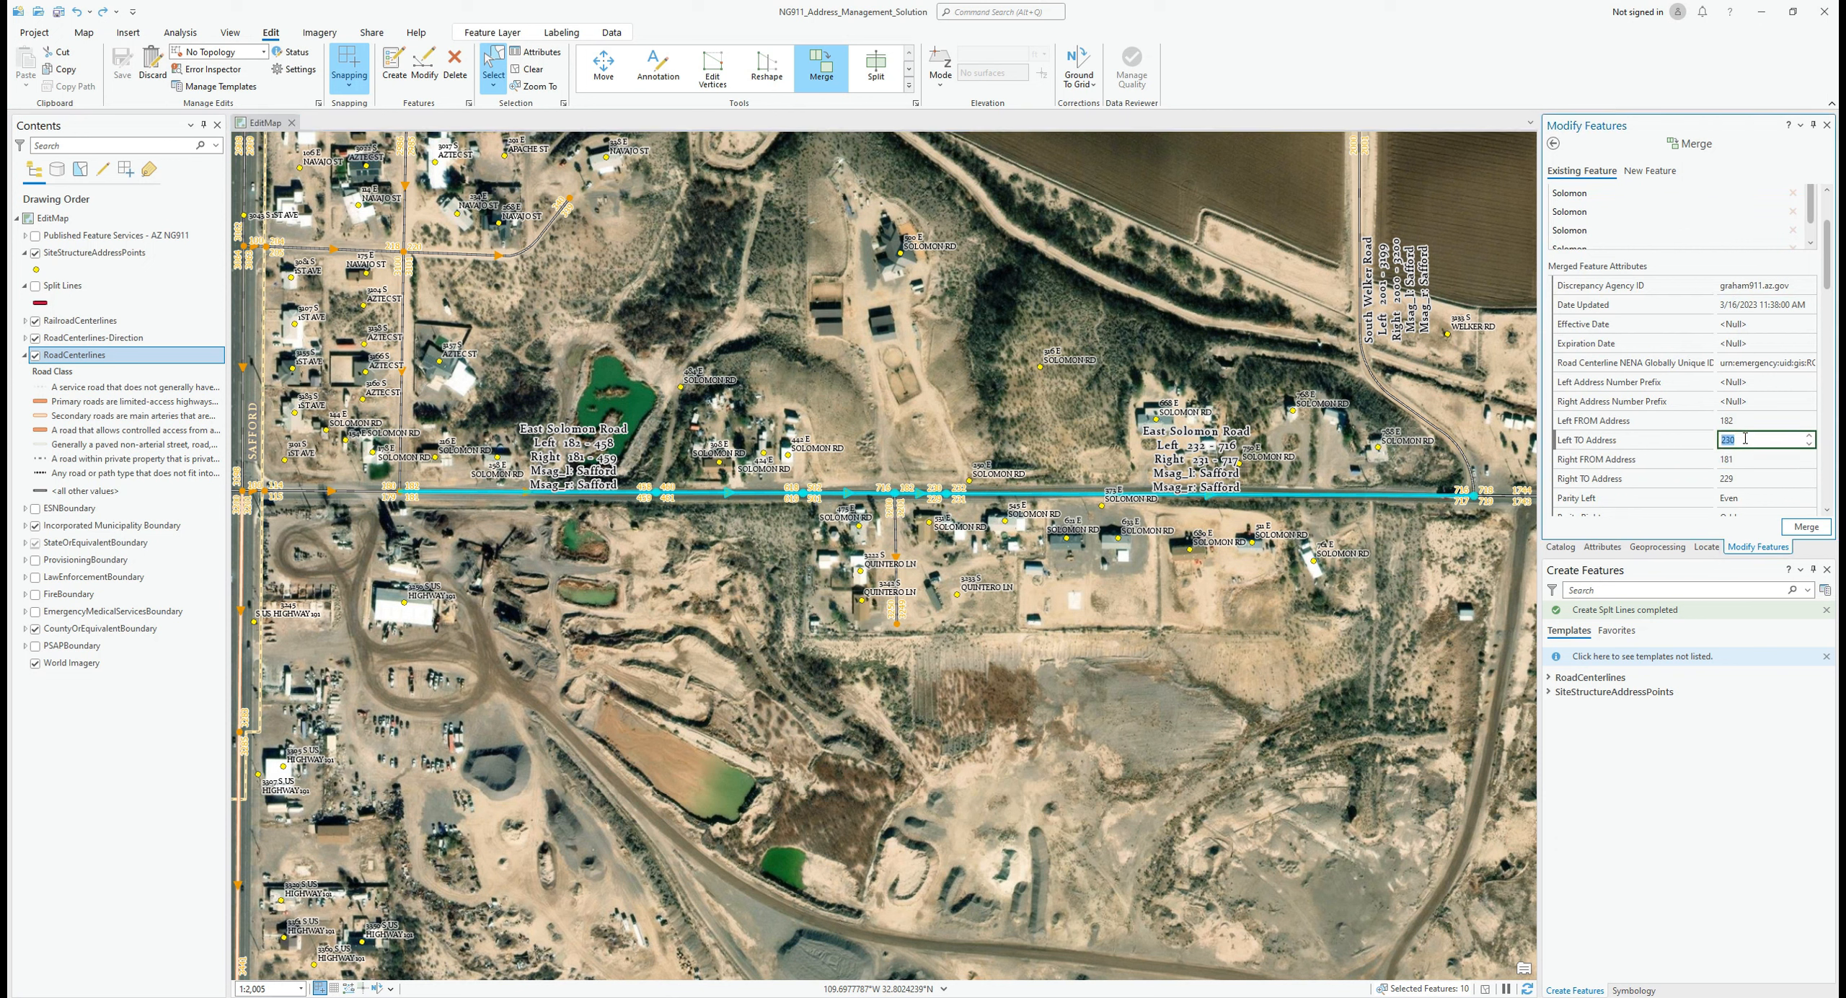
{"action": "type", "text": "716"}
{"action": "key", "text": "Tab"}
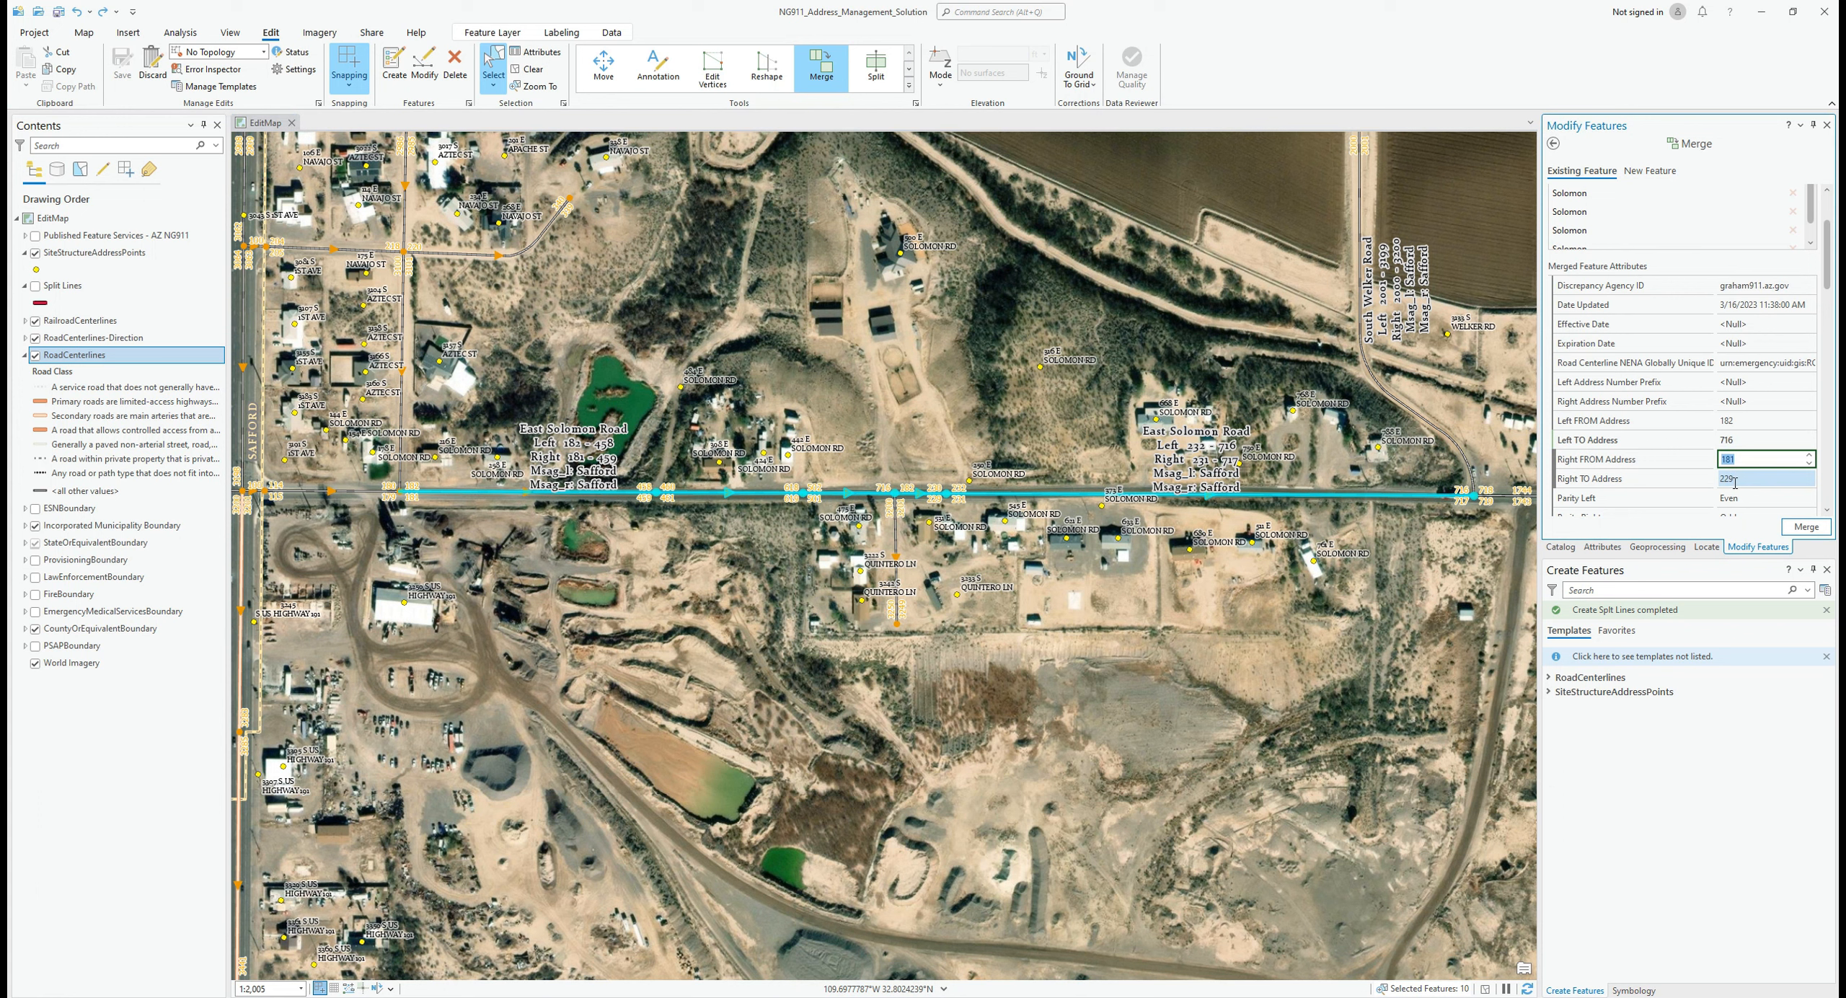
{"action": "left_click", "coordinate": [1738, 480]}
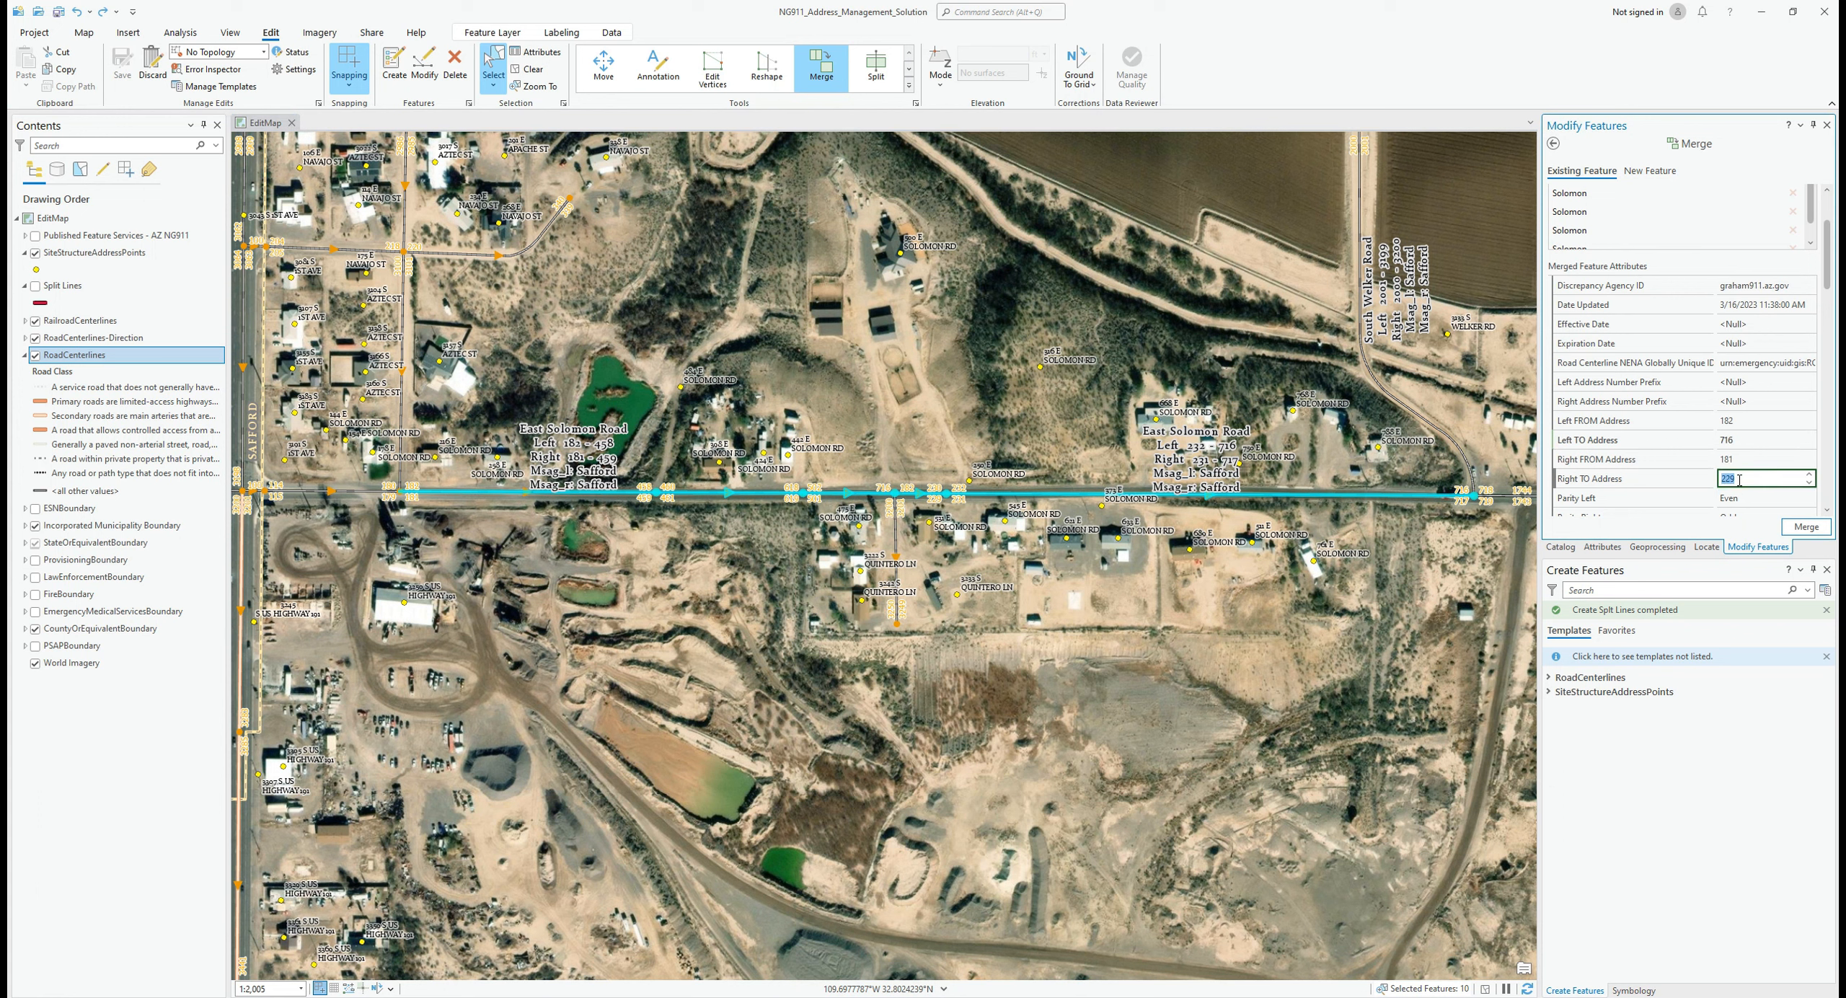
{"action": "type", "text": "717"}
{"action": "key", "text": "Tab"}
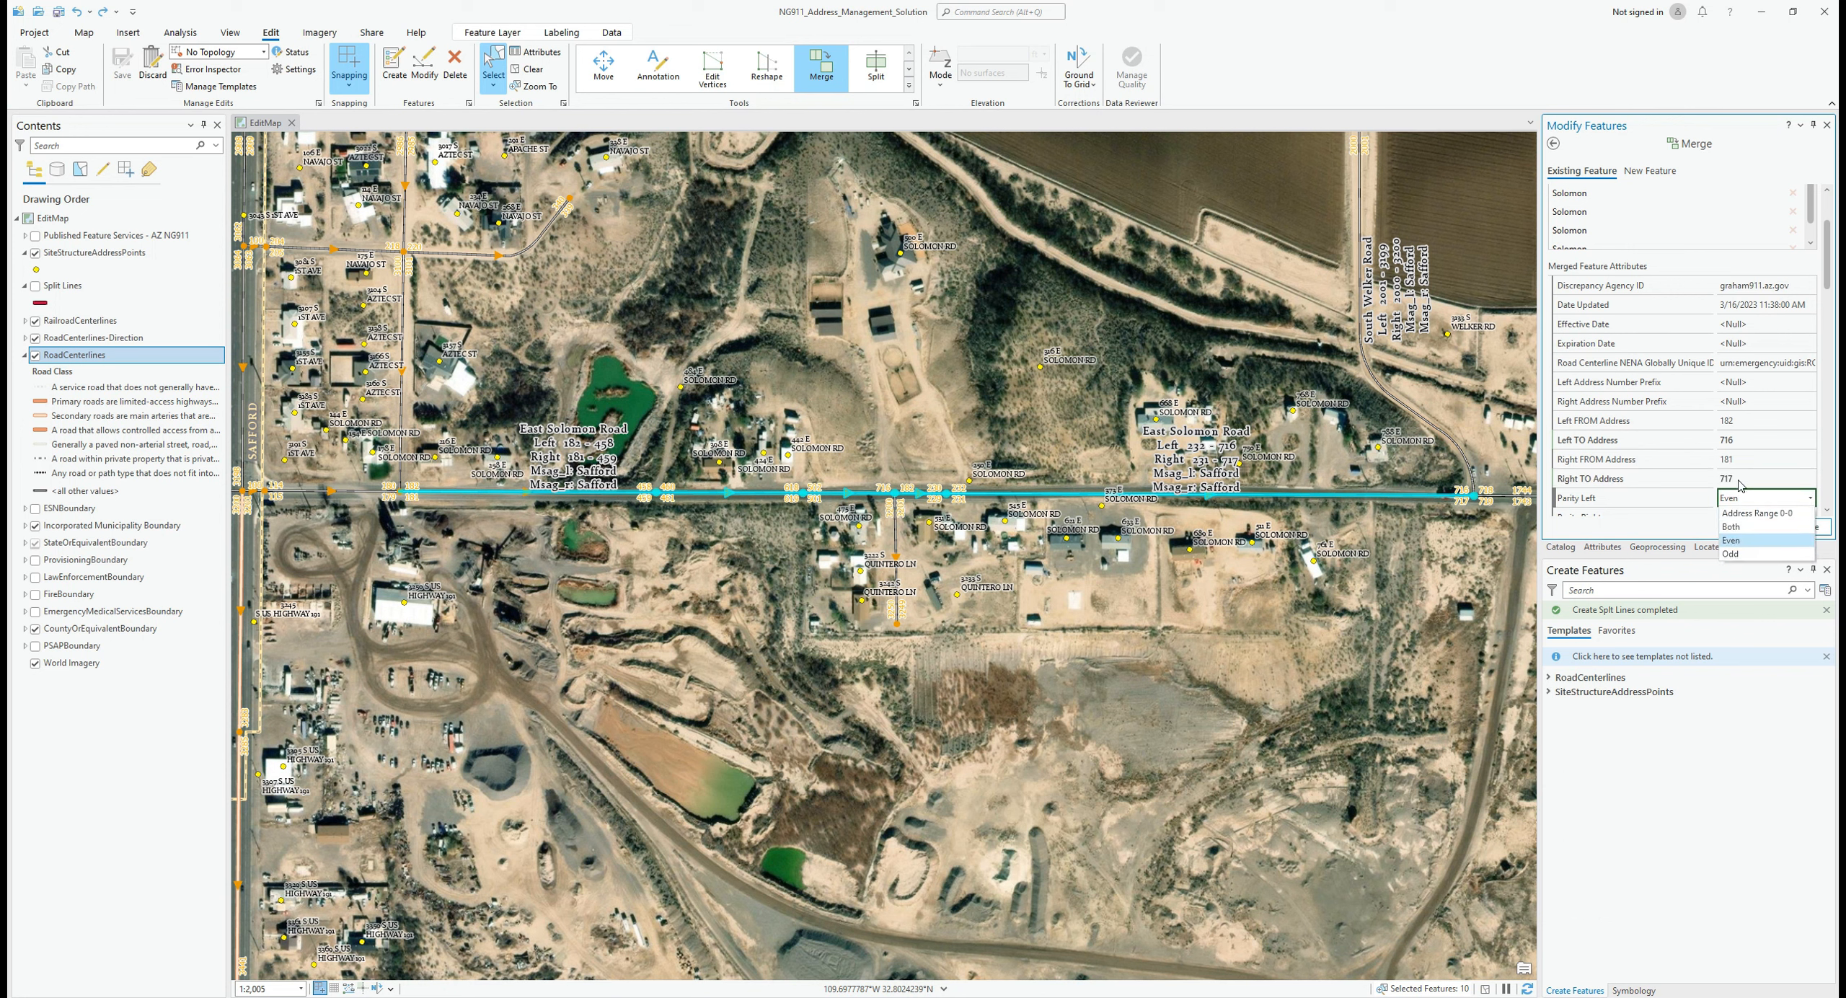
{"action": "left_click", "coordinate": [1741, 706]}
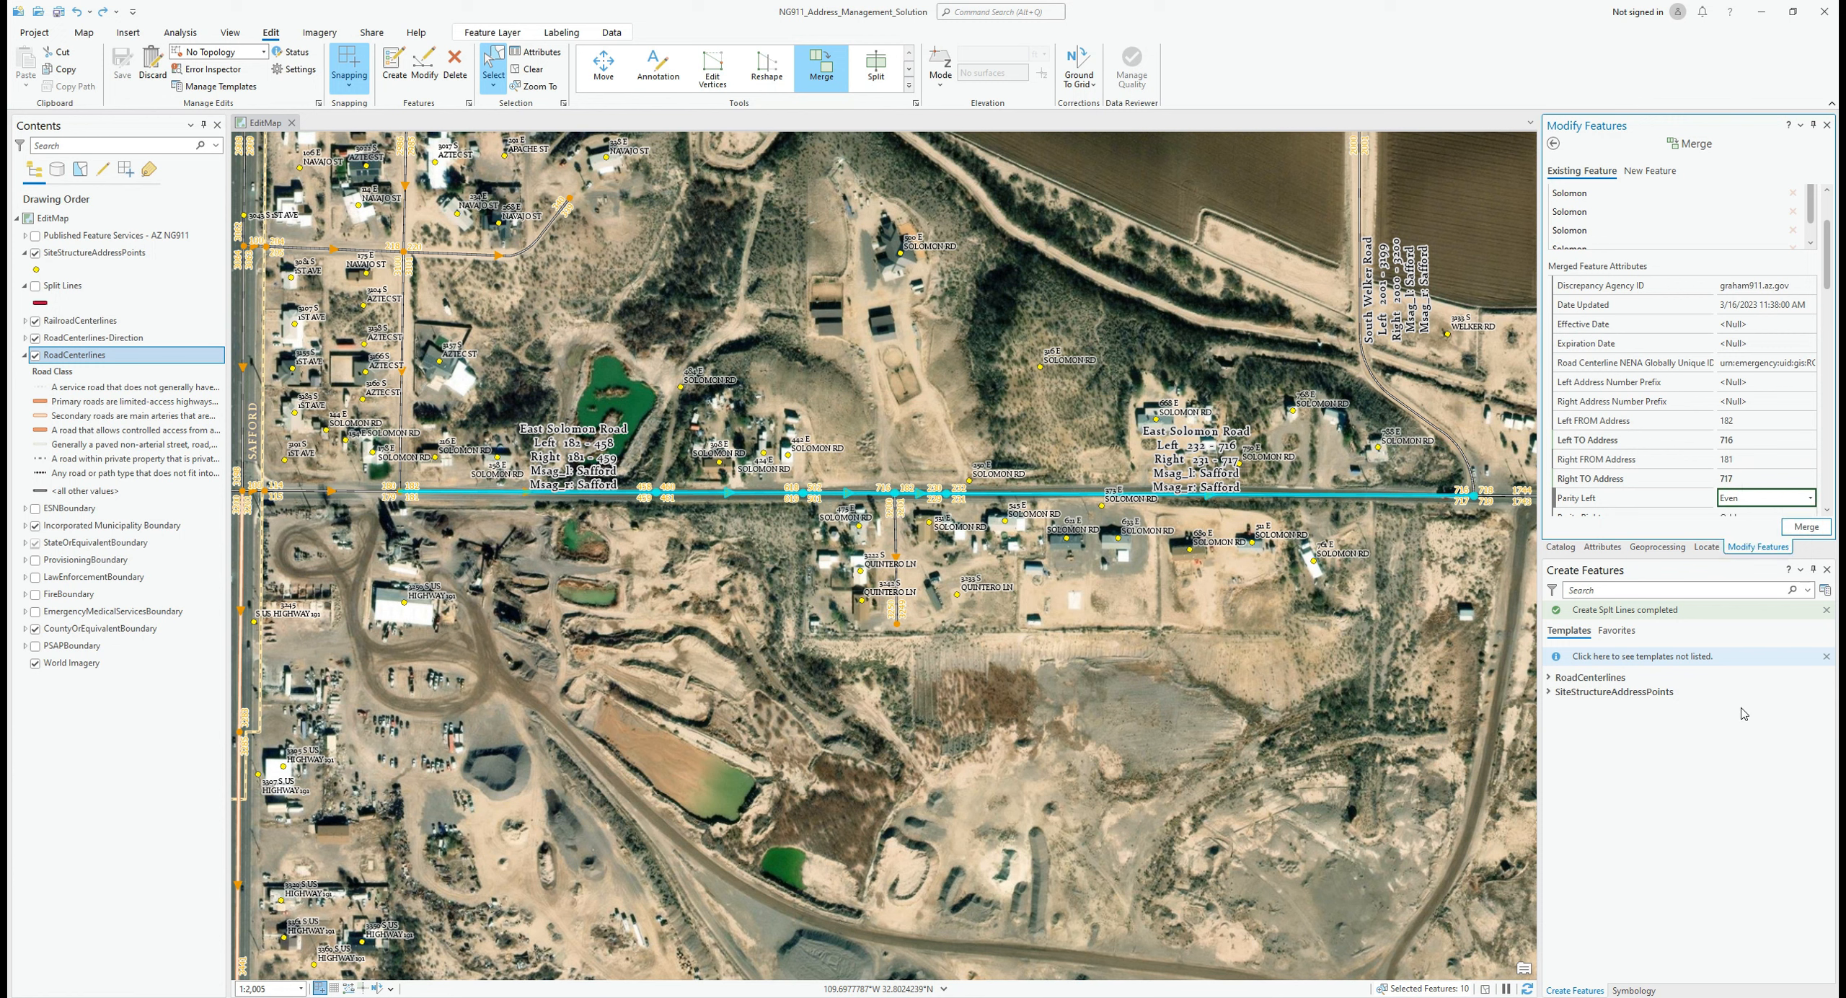
{"action": "left_click", "coordinate": [1805, 528]}
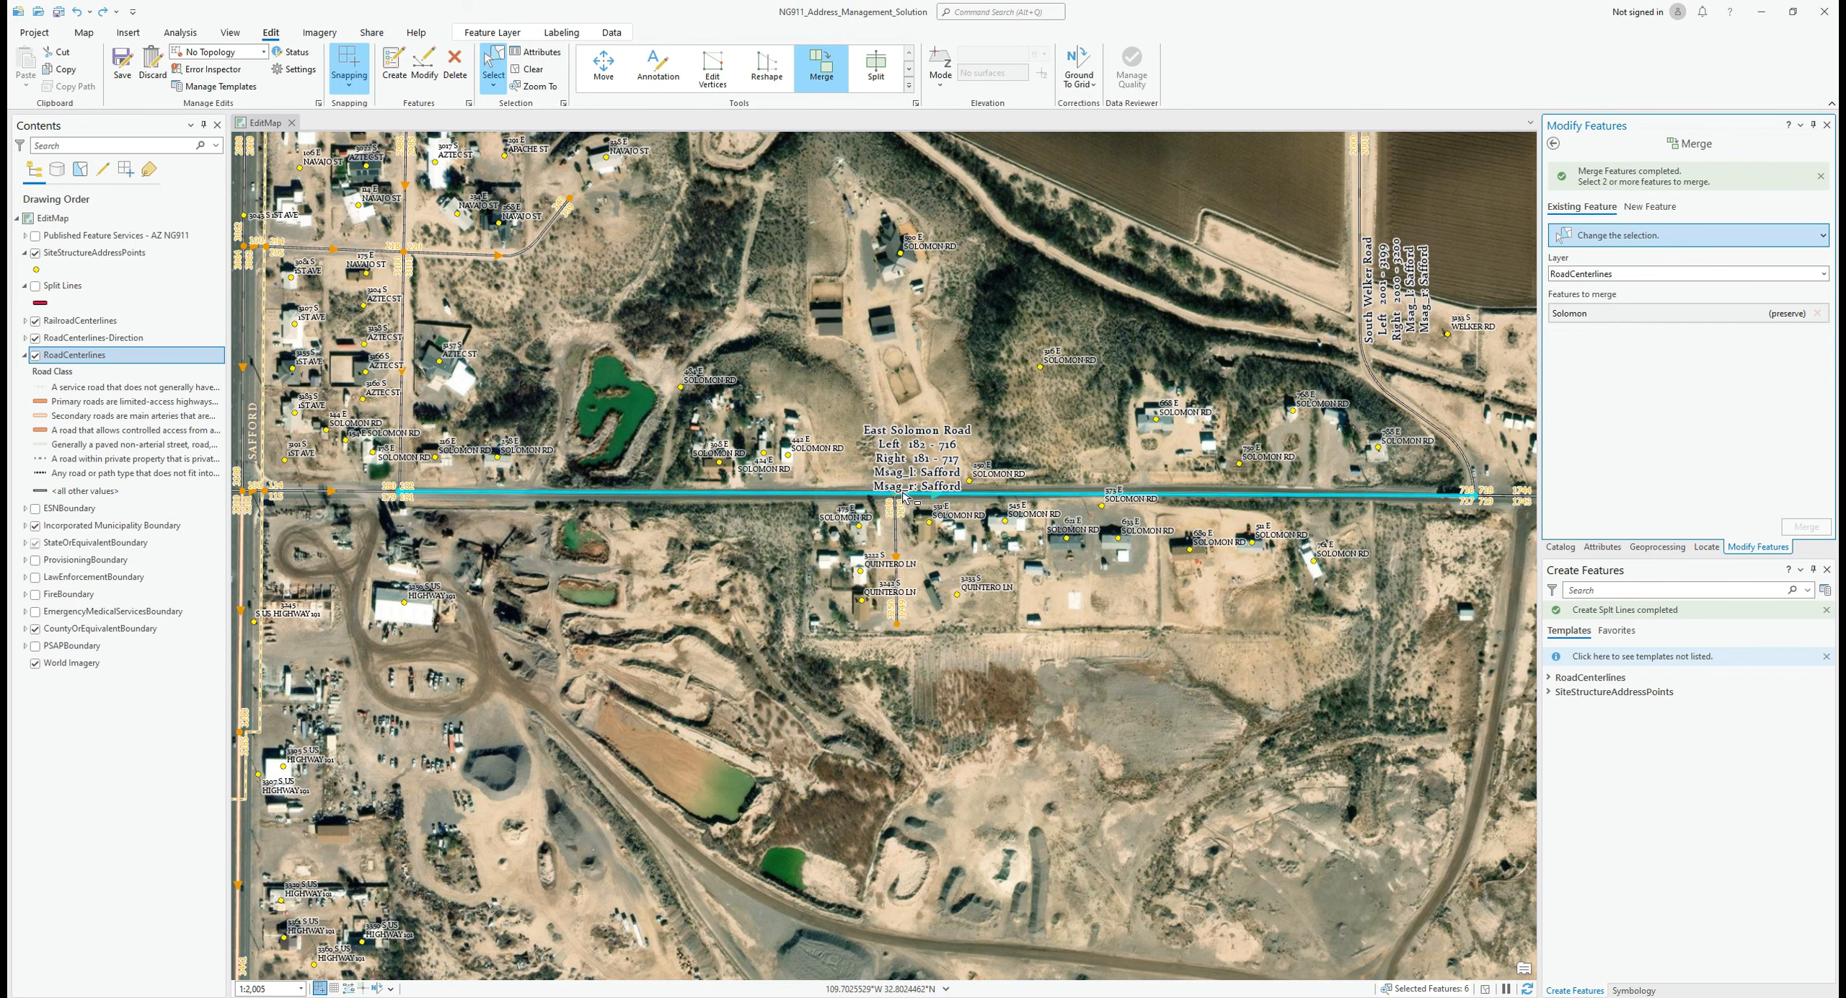
Step: Show Split Lines and draw a split line across East Solomon Road at the South Quintero Lane intersection
{"action": "scroll", "coordinate": [897, 497], "scroll_direction": "up", "scroll_amount": 2}
{"action": "scroll", "coordinate": [898, 496], "scroll_direction": "up", "scroll_amount": 3}
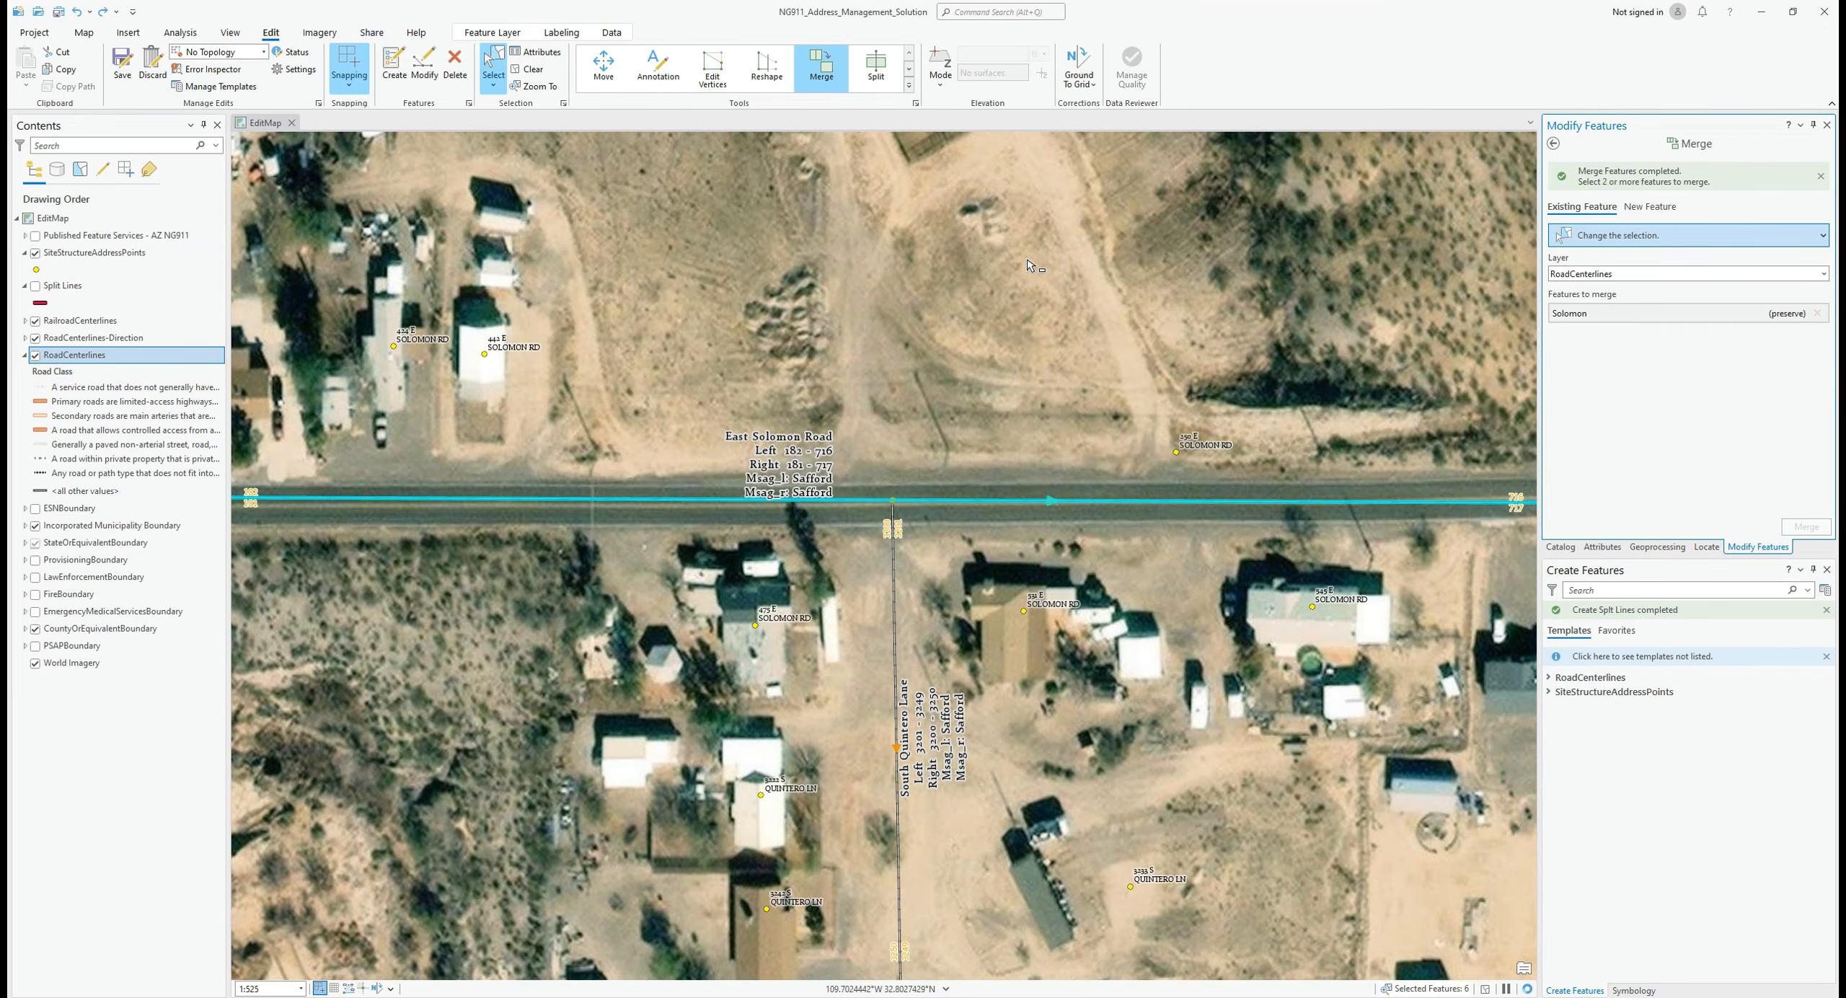
{"action": "left_click", "coordinate": [35, 287]}
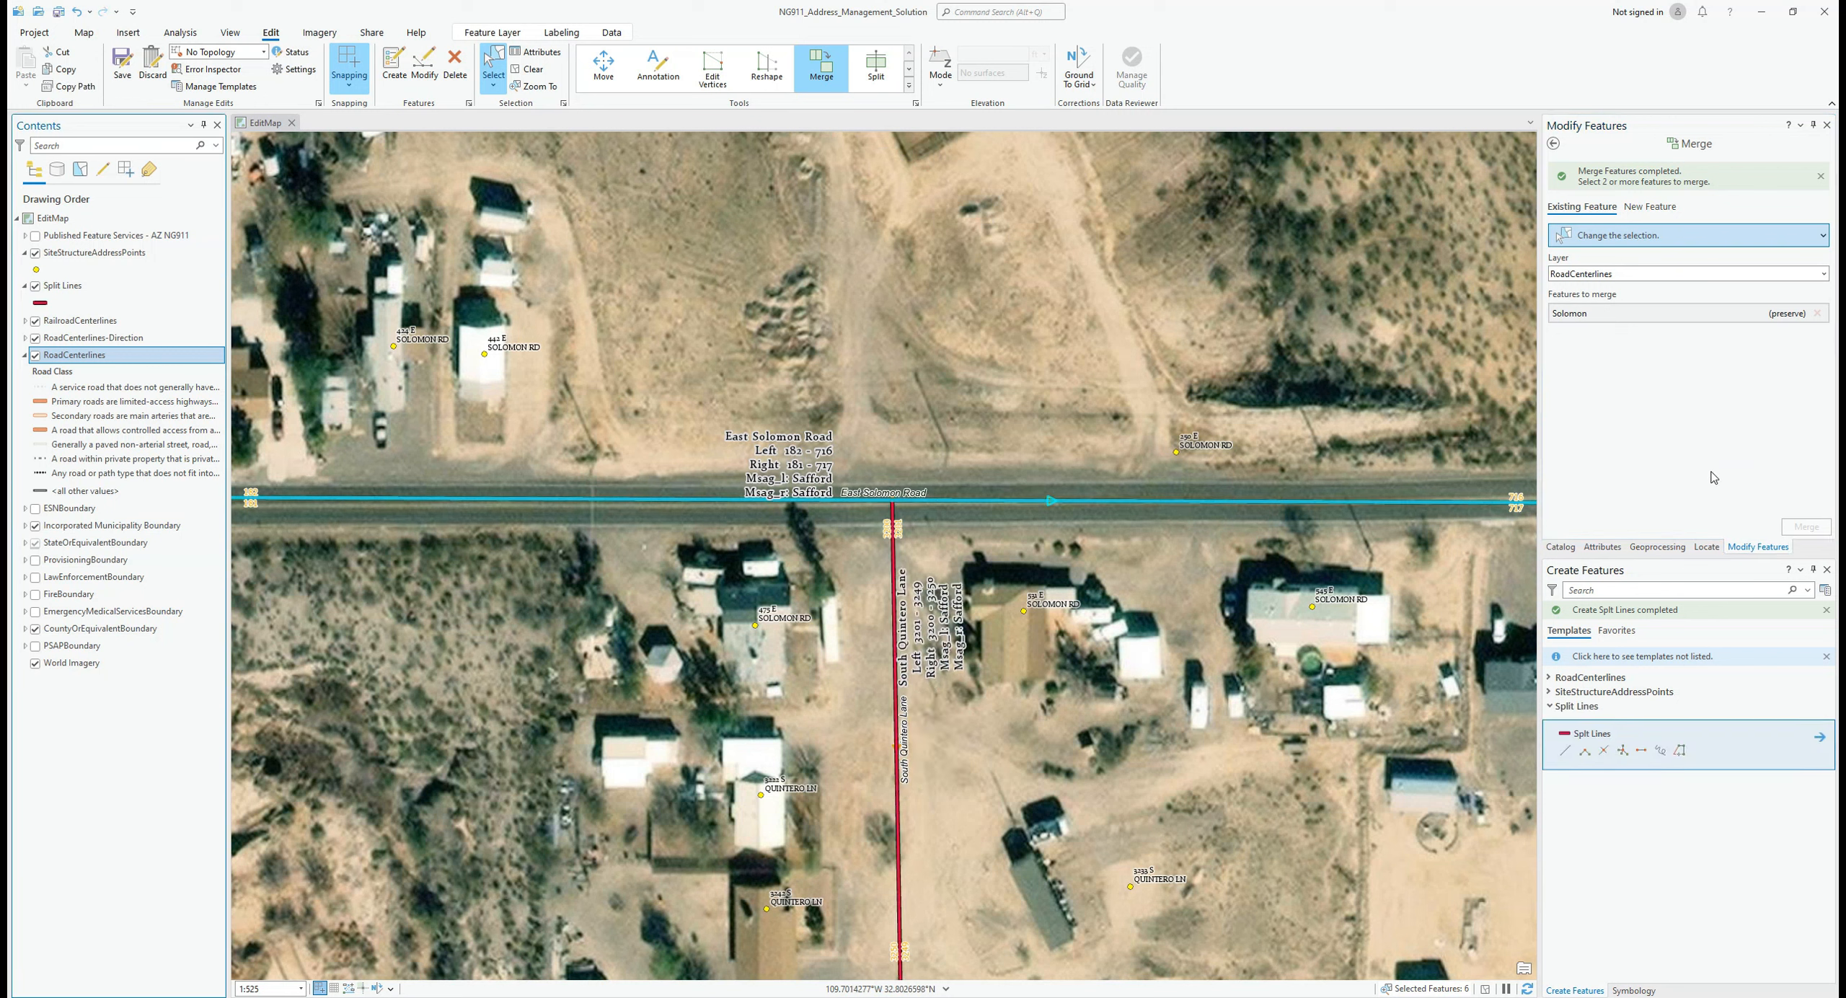
{"action": "left_click", "coordinate": [1574, 735]}
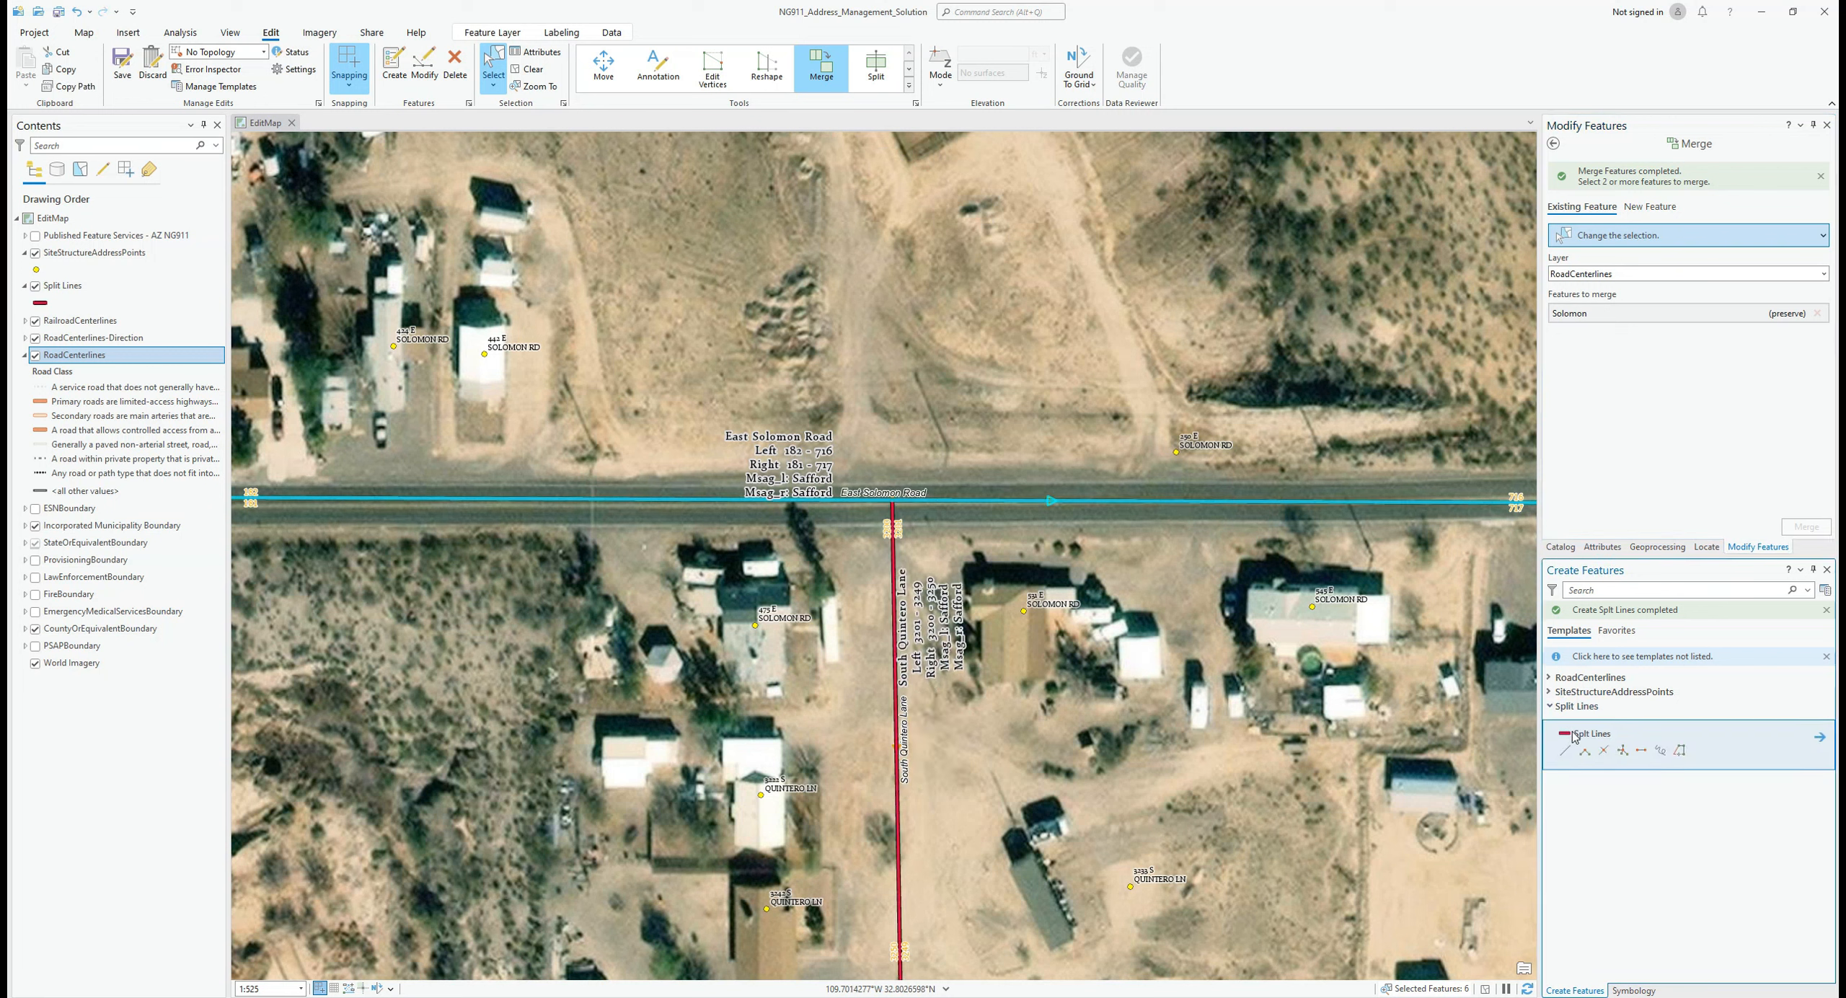
{"action": "left_click", "coordinate": [1034, 377]}
{"action": "double_click", "coordinate": [892, 500]}
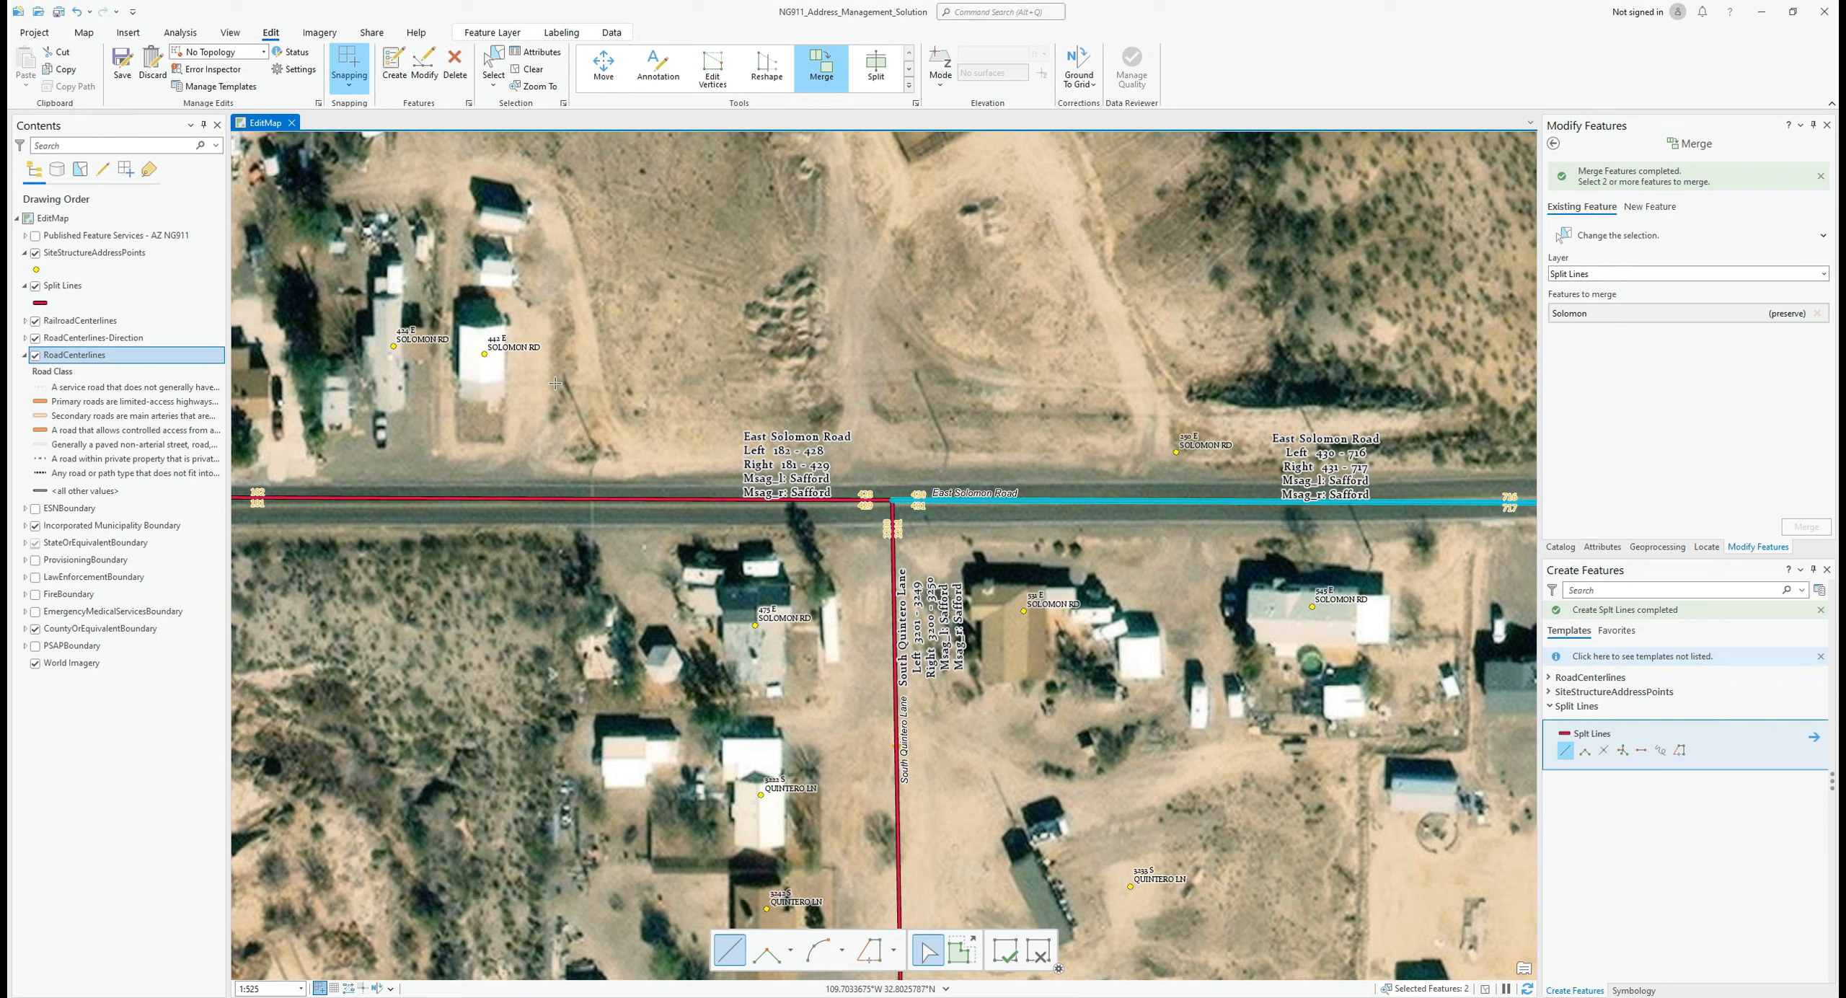
{"action": "scroll", "coordinate": [822, 513], "scroll_direction": "down", "scroll_amount": 5}
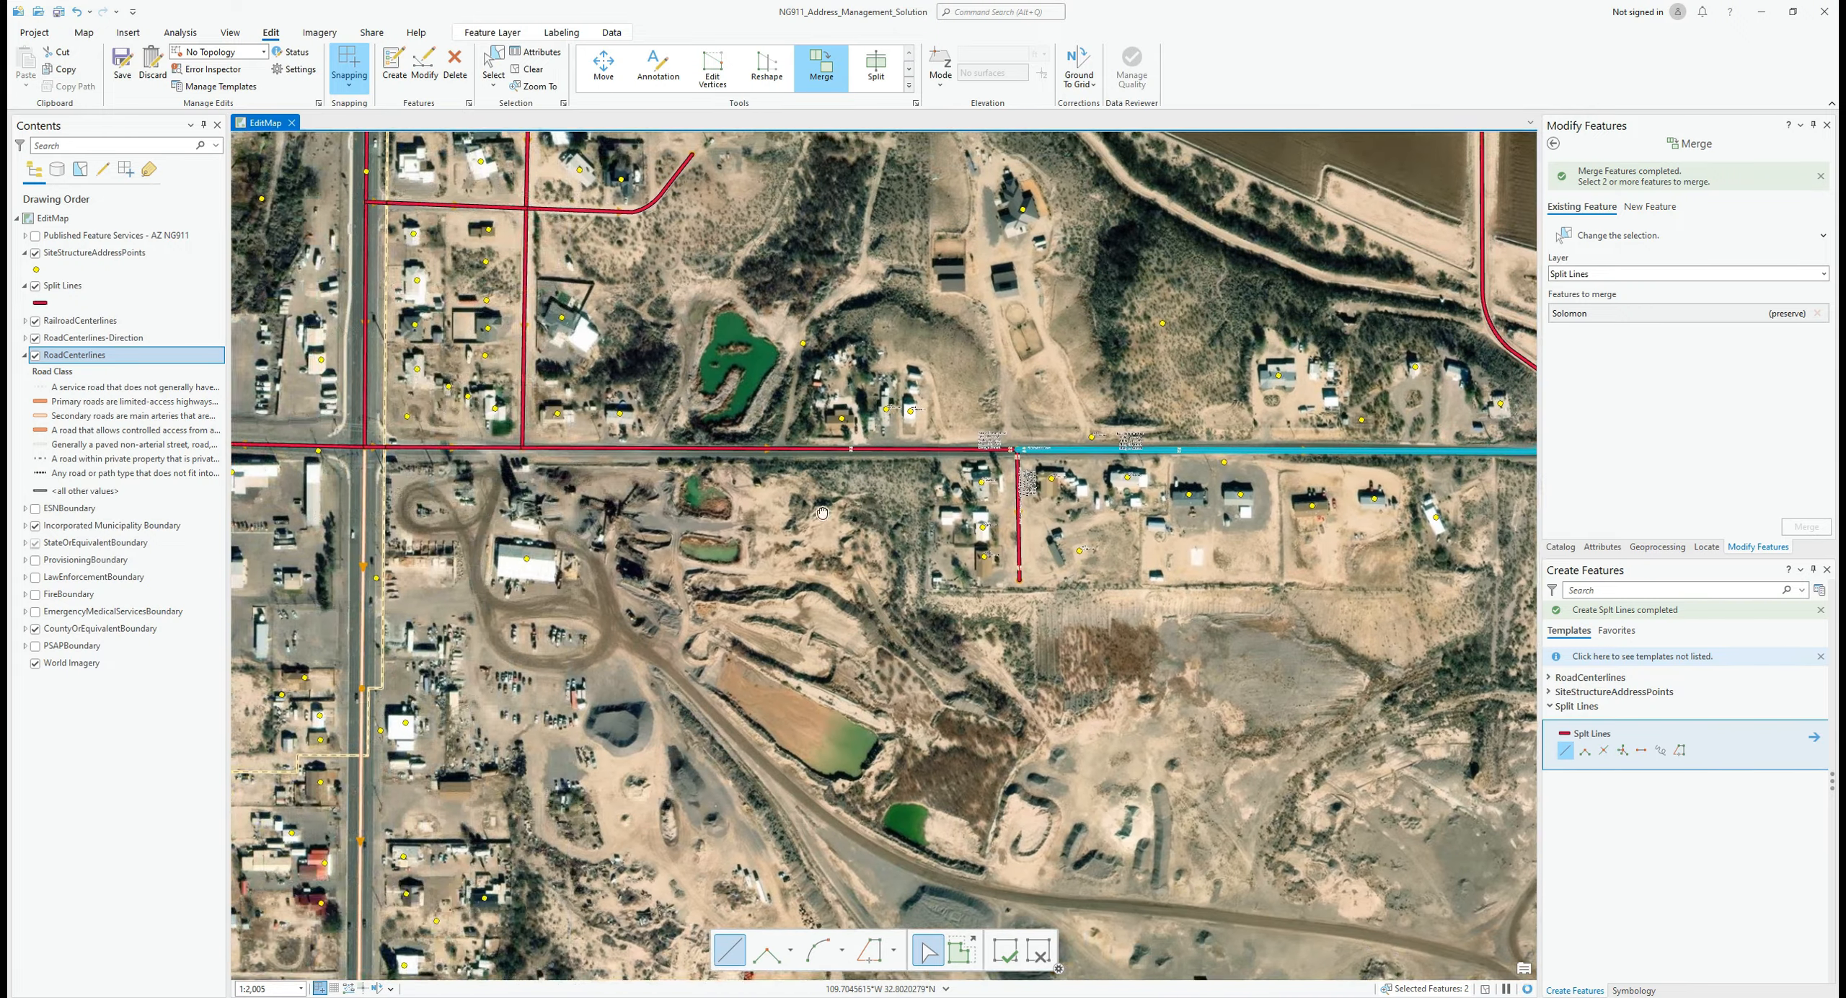
Step: Zoom to about 1:821 and pan west along East Solomon Road near the green pond
{"action": "left_click_drag", "start_coordinate": [822, 513], "coordinate": [874, 518]}
{"action": "scroll", "coordinate": [631, 451], "scroll_direction": "up", "scroll_amount": 2}
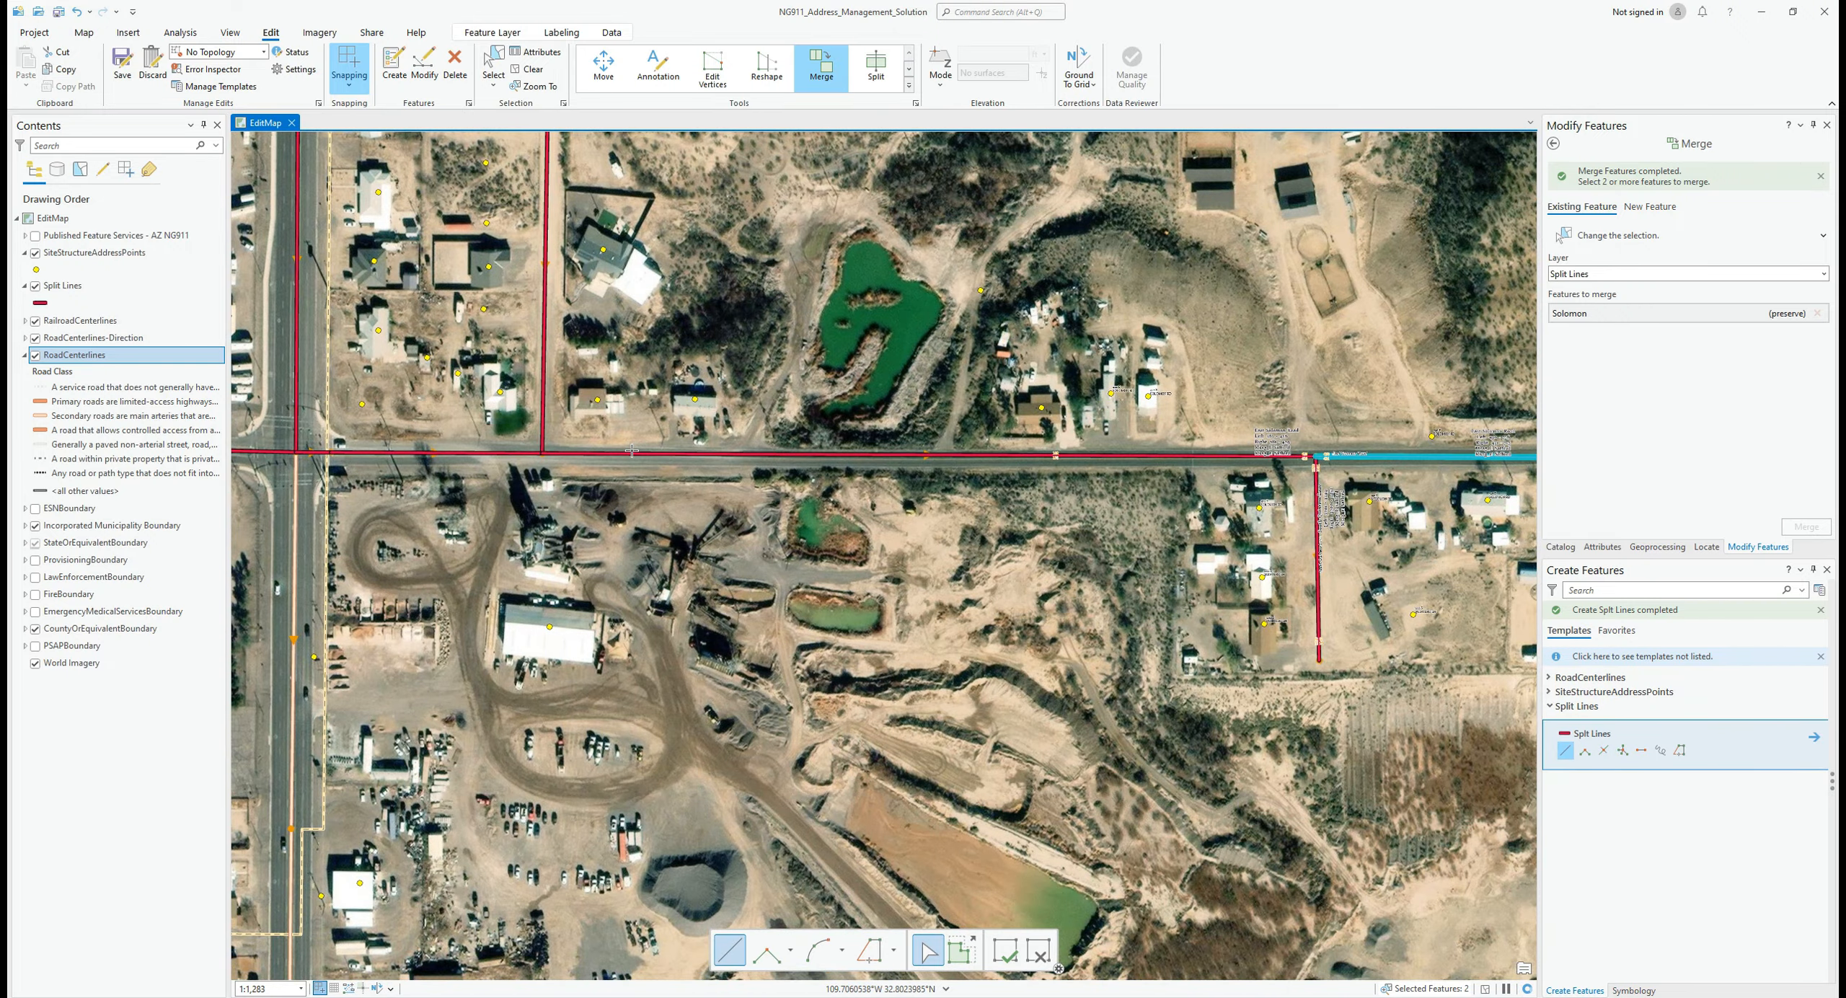
{"action": "scroll", "coordinate": [708, 417], "scroll_direction": "up", "scroll_amount": 2}
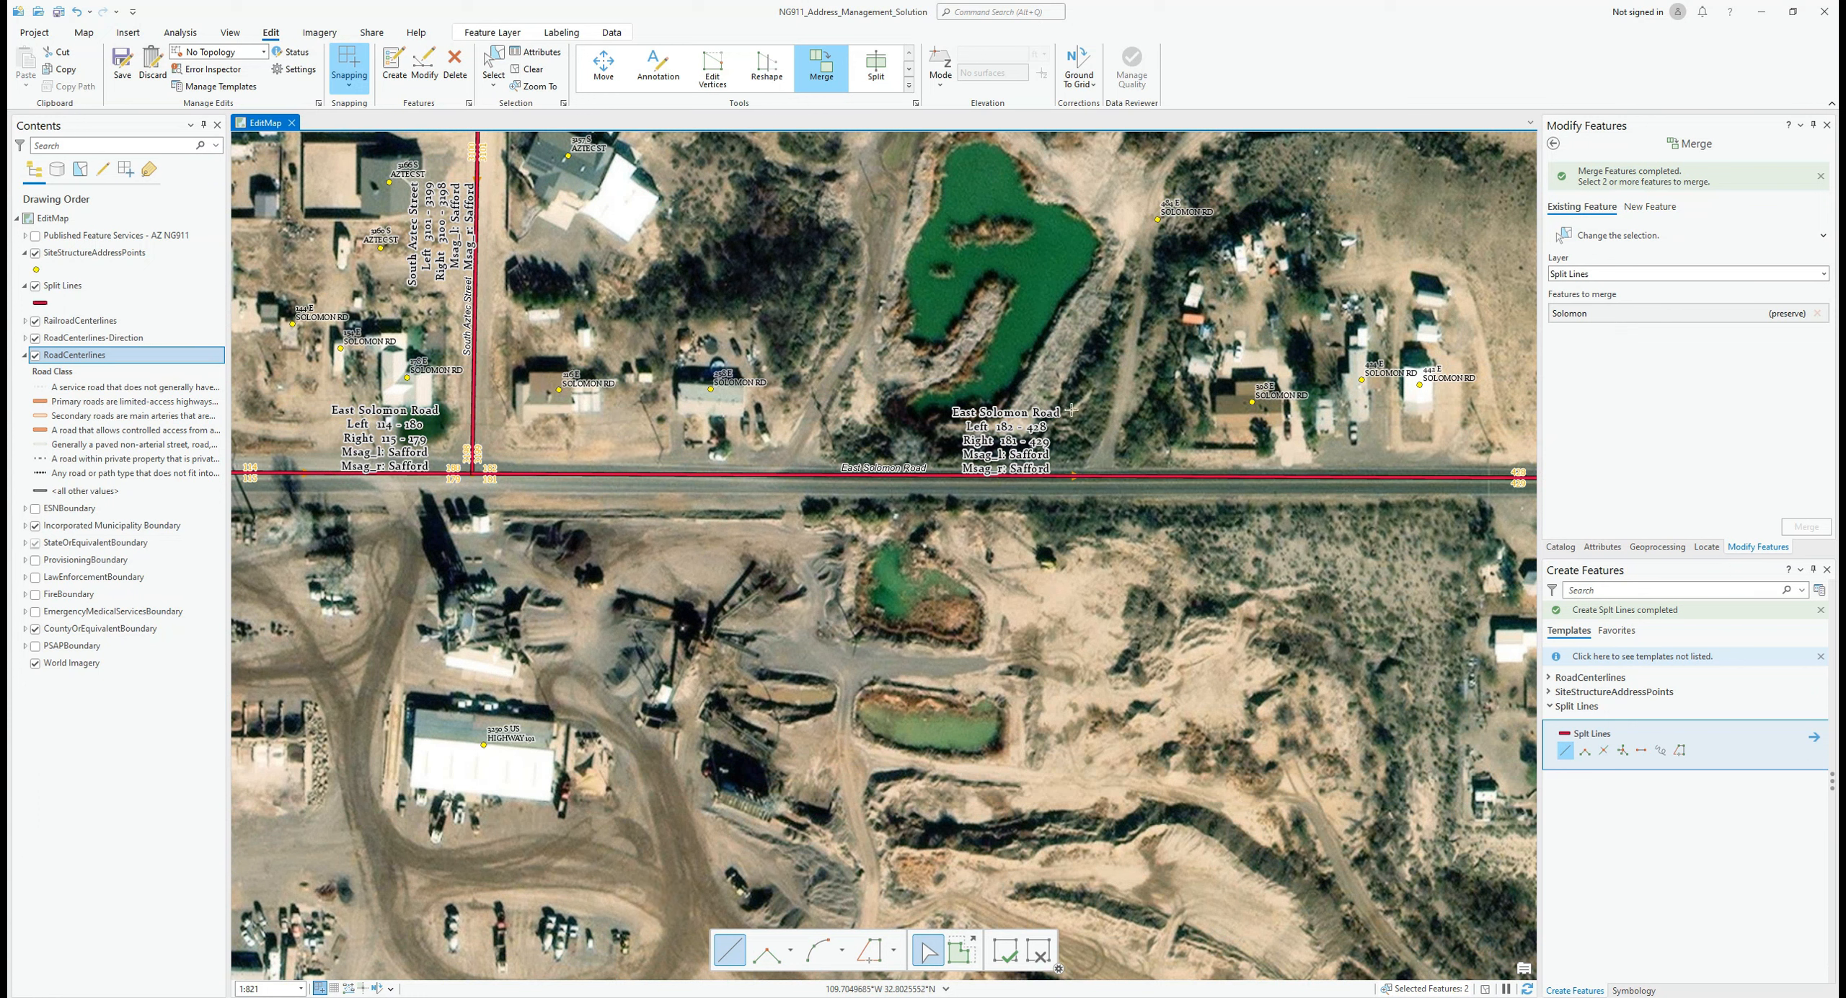
{"action": "left_click_drag", "start_coordinate": [1357, 403], "coordinate": [1001, 429]}
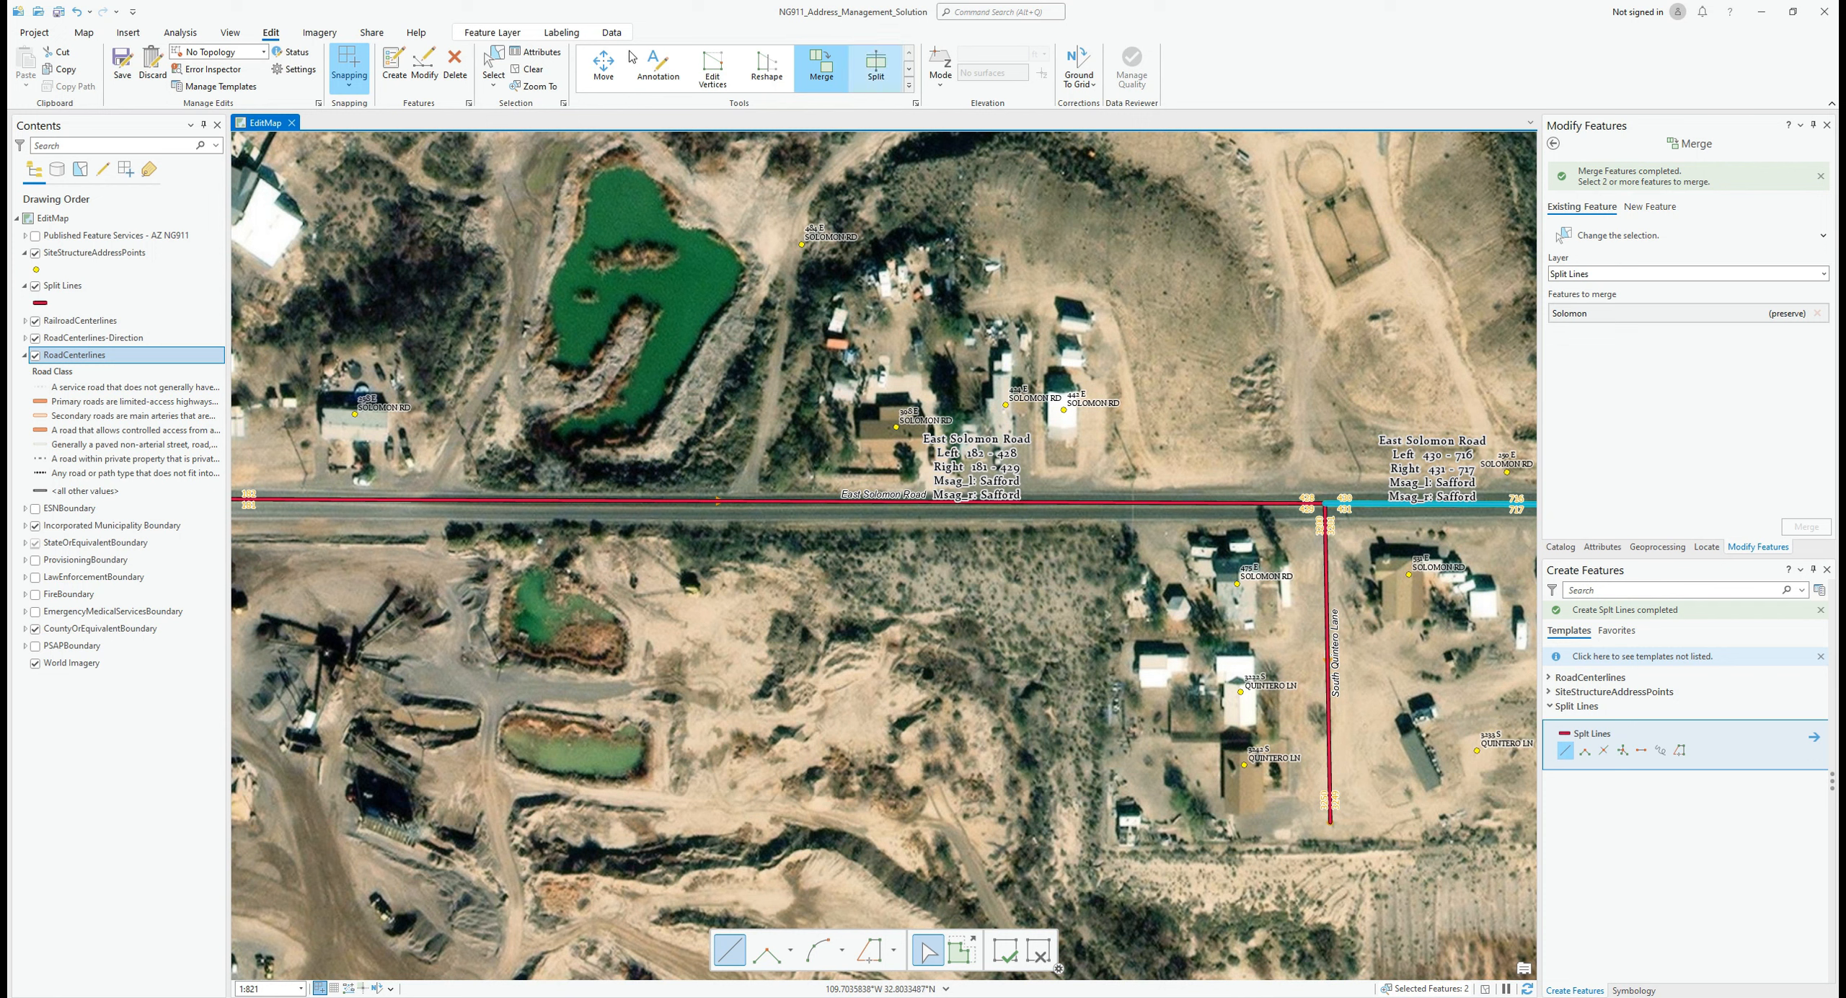
Step: Select the western East Solomon Road segment and show its attributes
{"action": "left_click", "coordinate": [84, 33]}
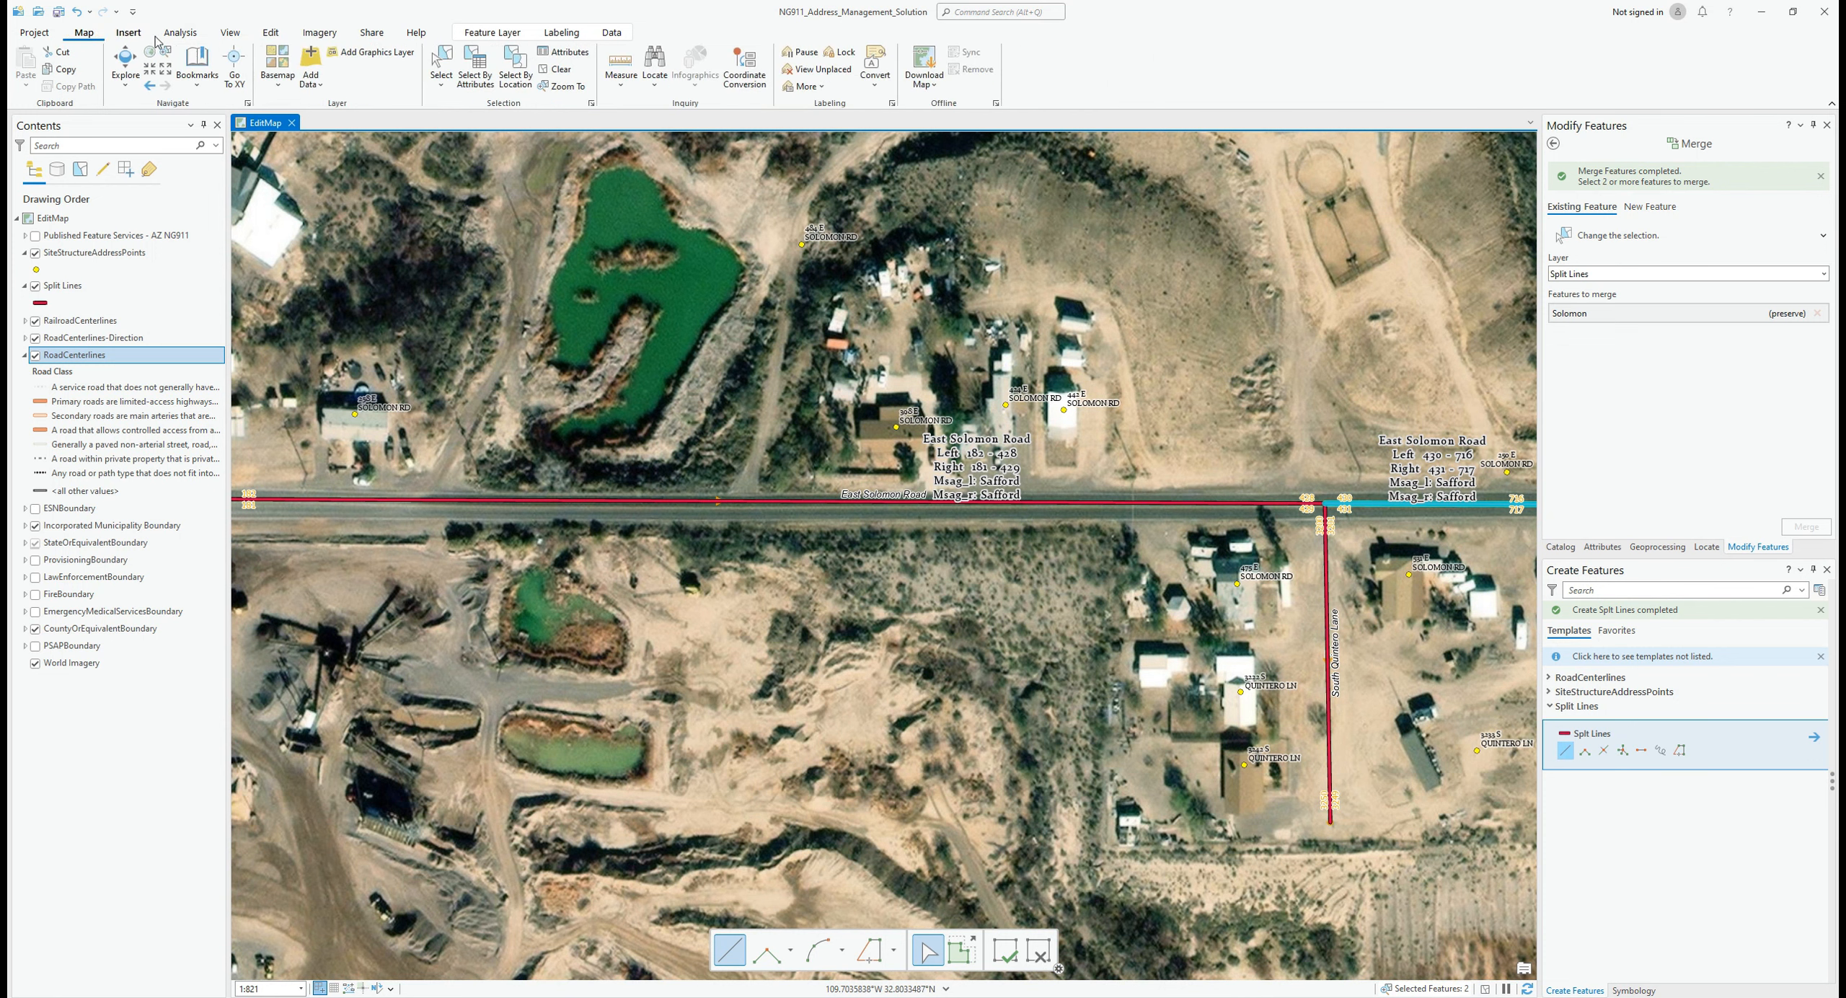
{"action": "left_click", "coordinate": [441, 63]}
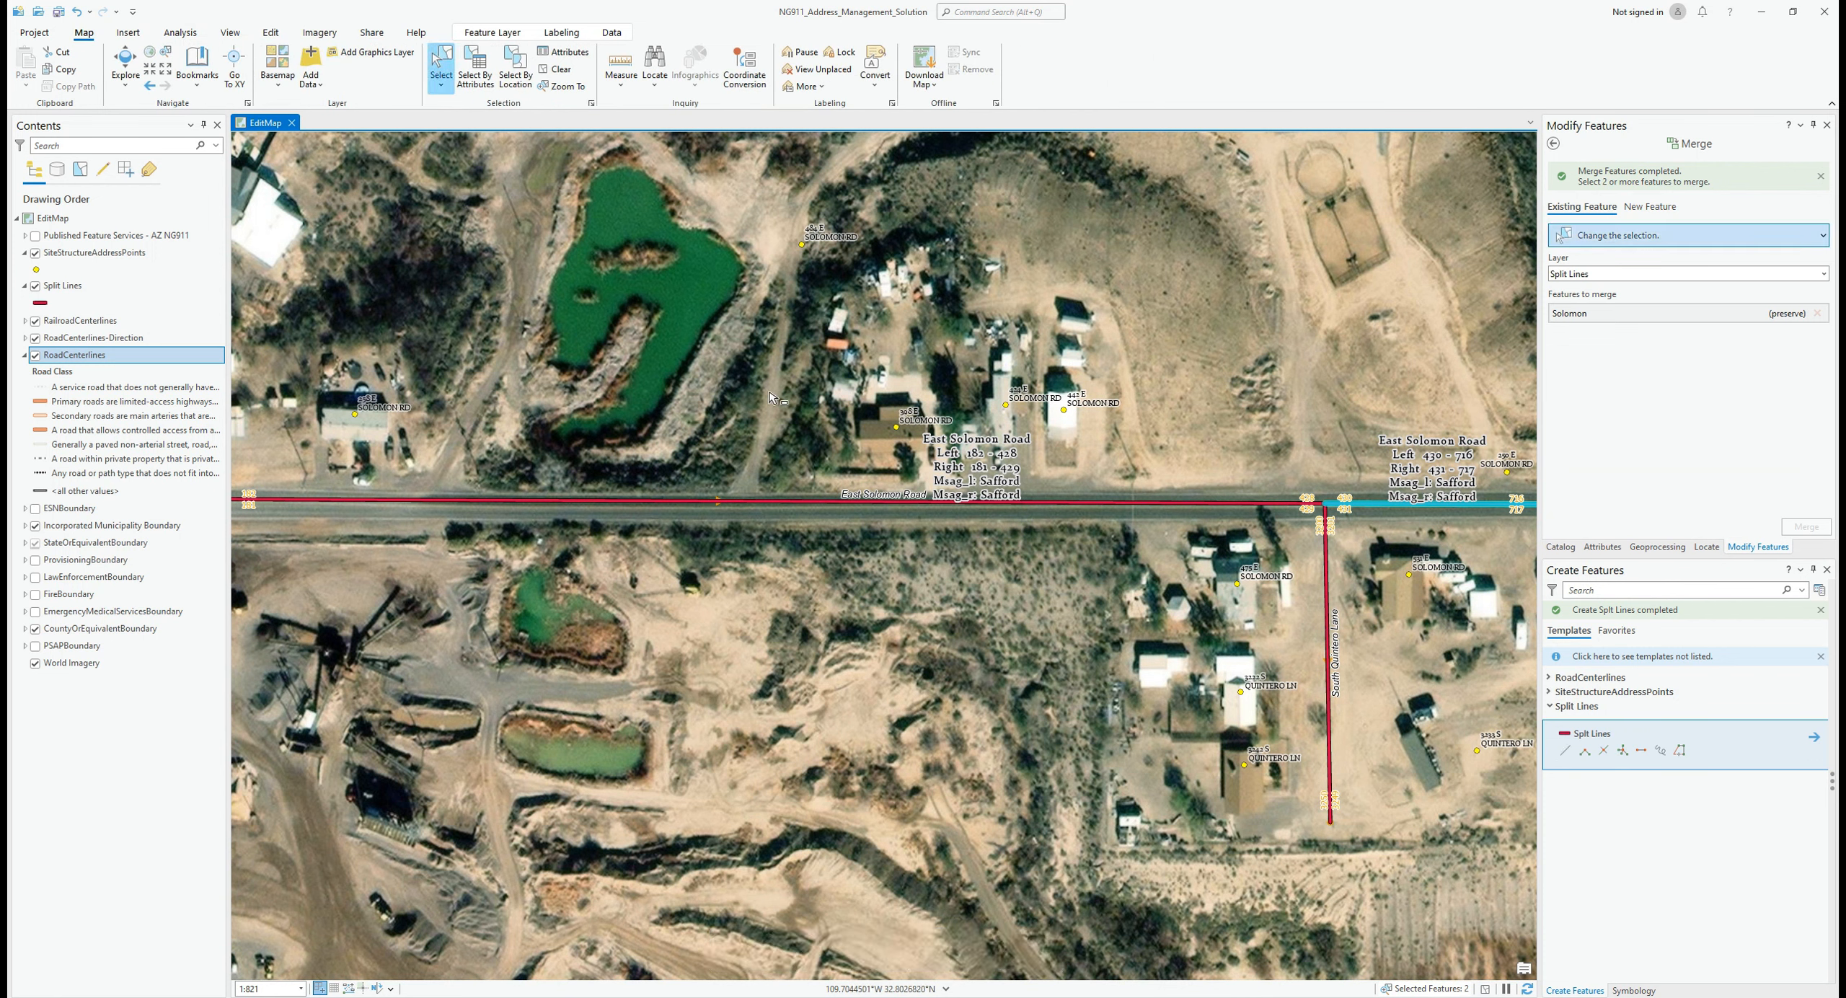
{"action": "left_click", "coordinate": [836, 509]}
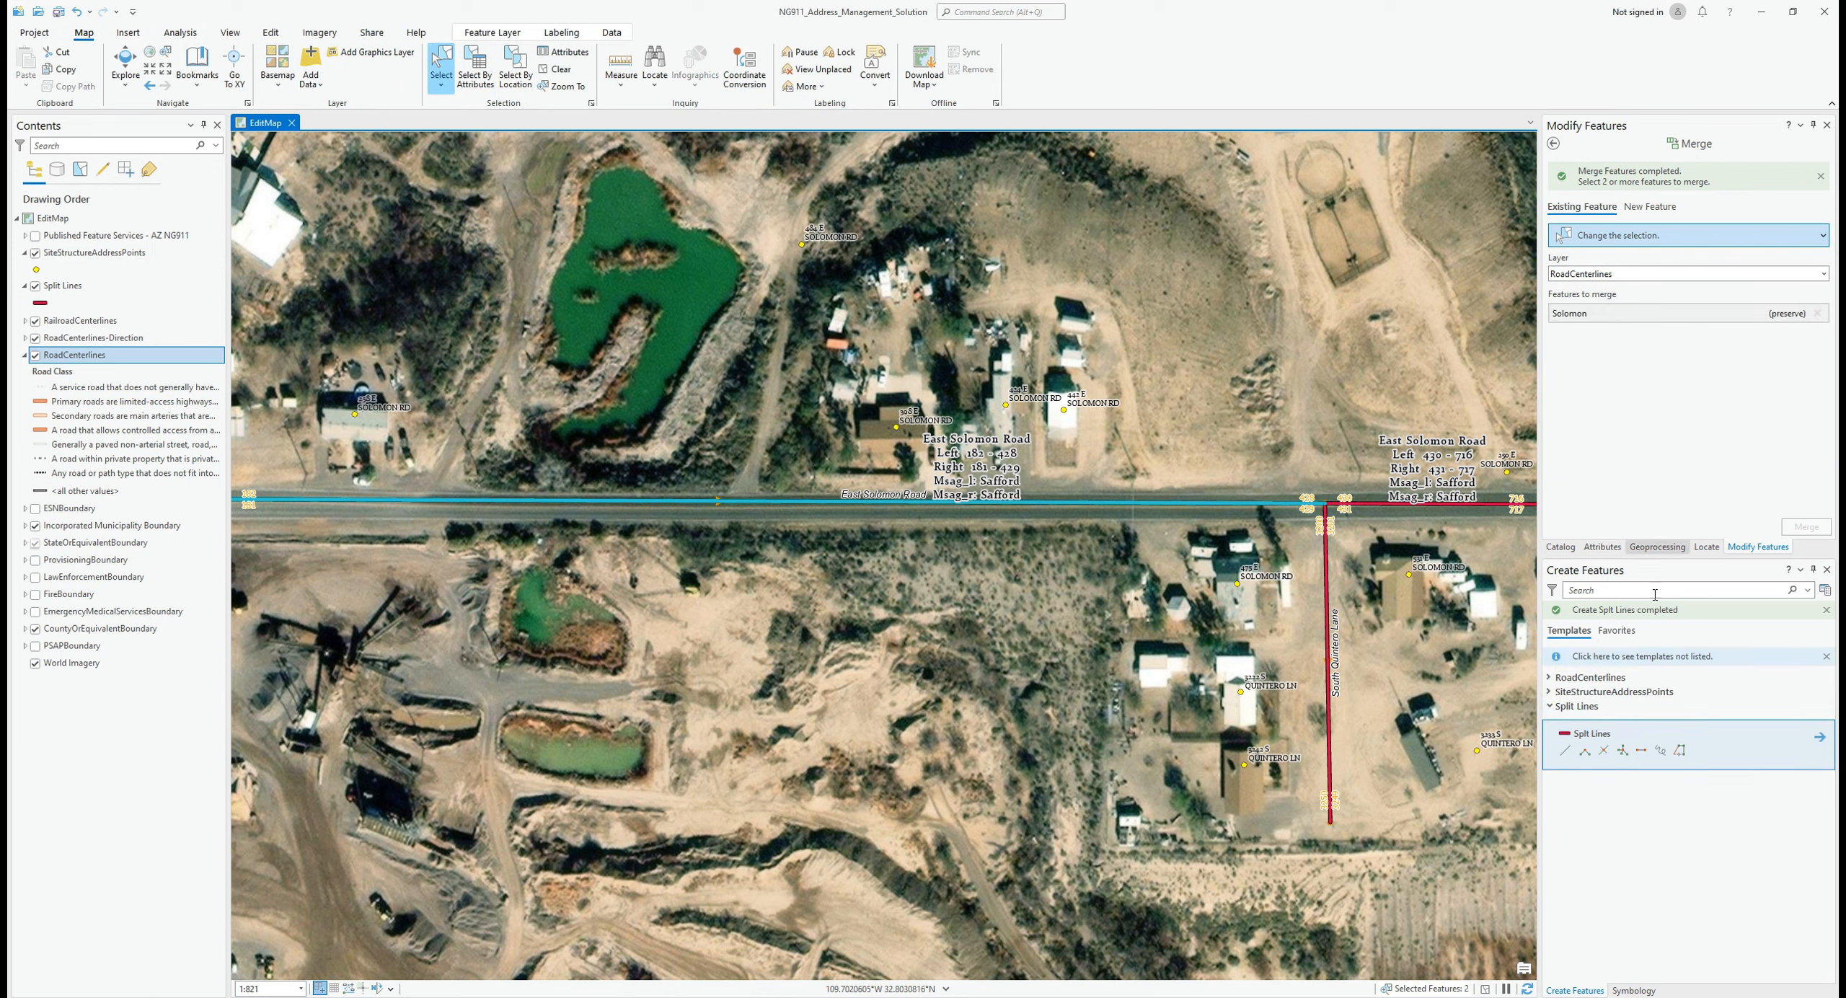
{"action": "left_click", "coordinate": [1602, 547]}
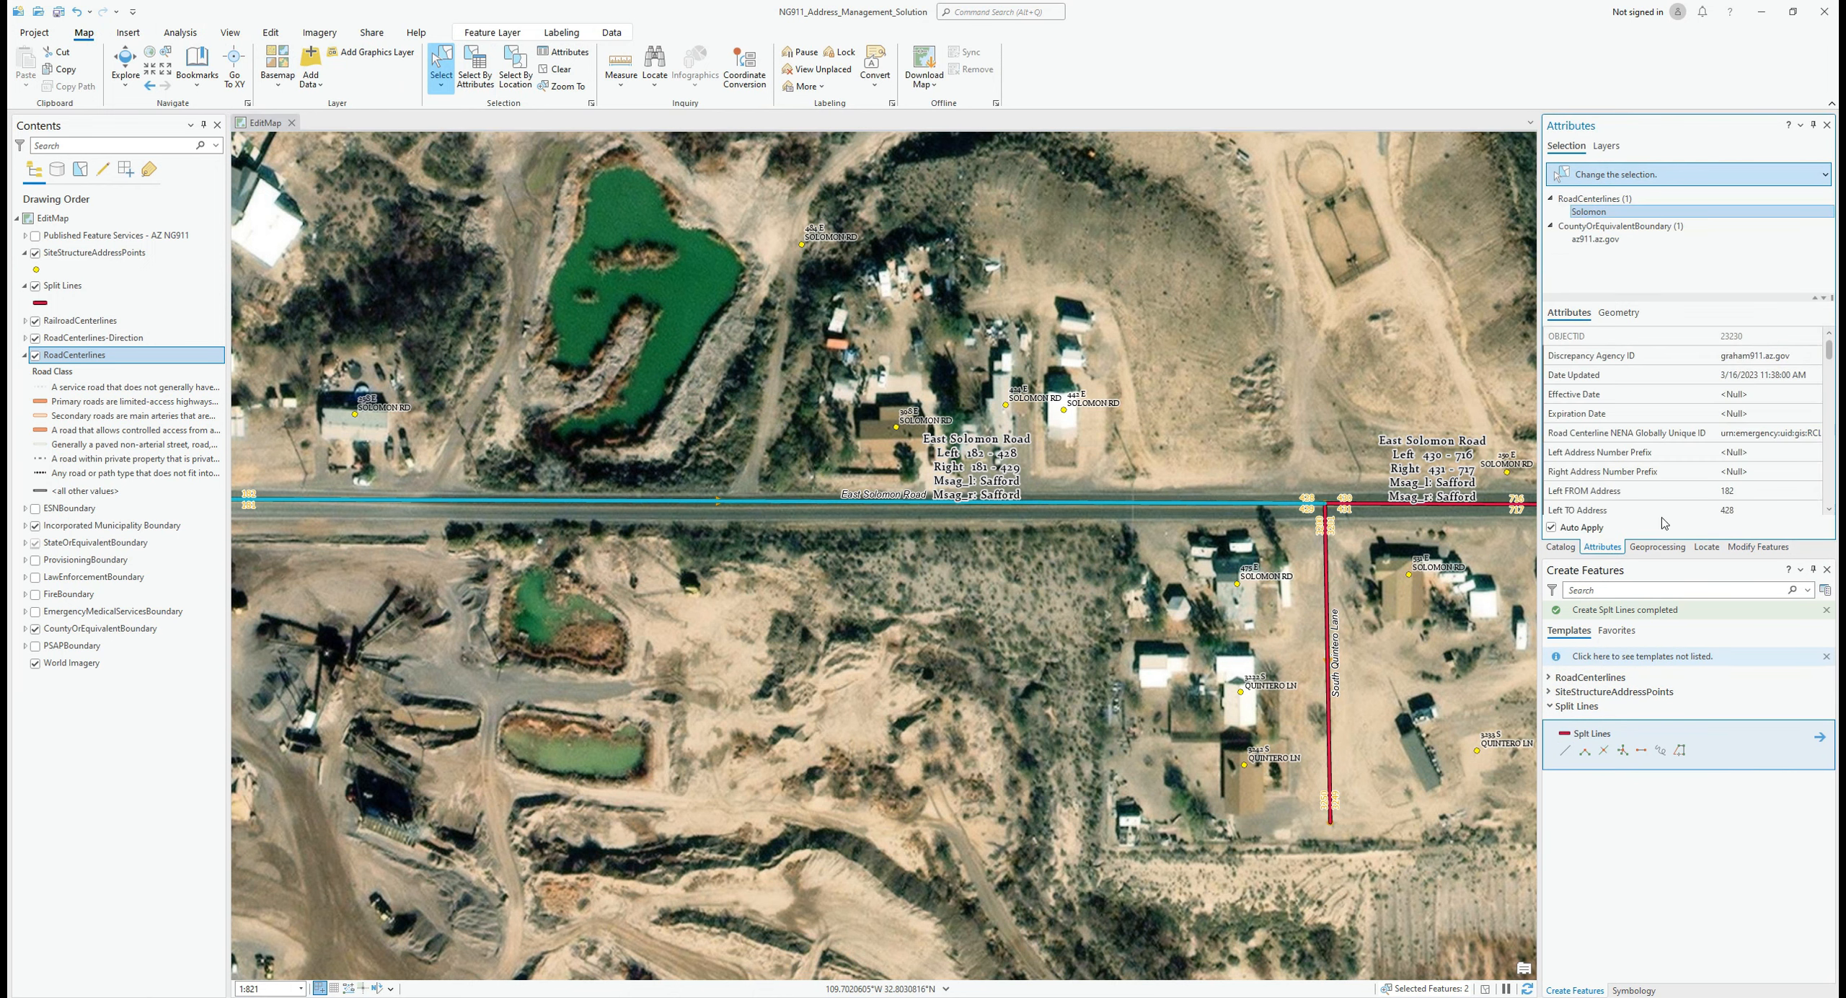
{"action": "scroll", "coordinate": [1767, 397], "scroll_direction": "down", "scroll_amount": 2}
Step: Change the Left TO Address from 428 to 442
{"action": "left_click", "coordinate": [1755, 393]}
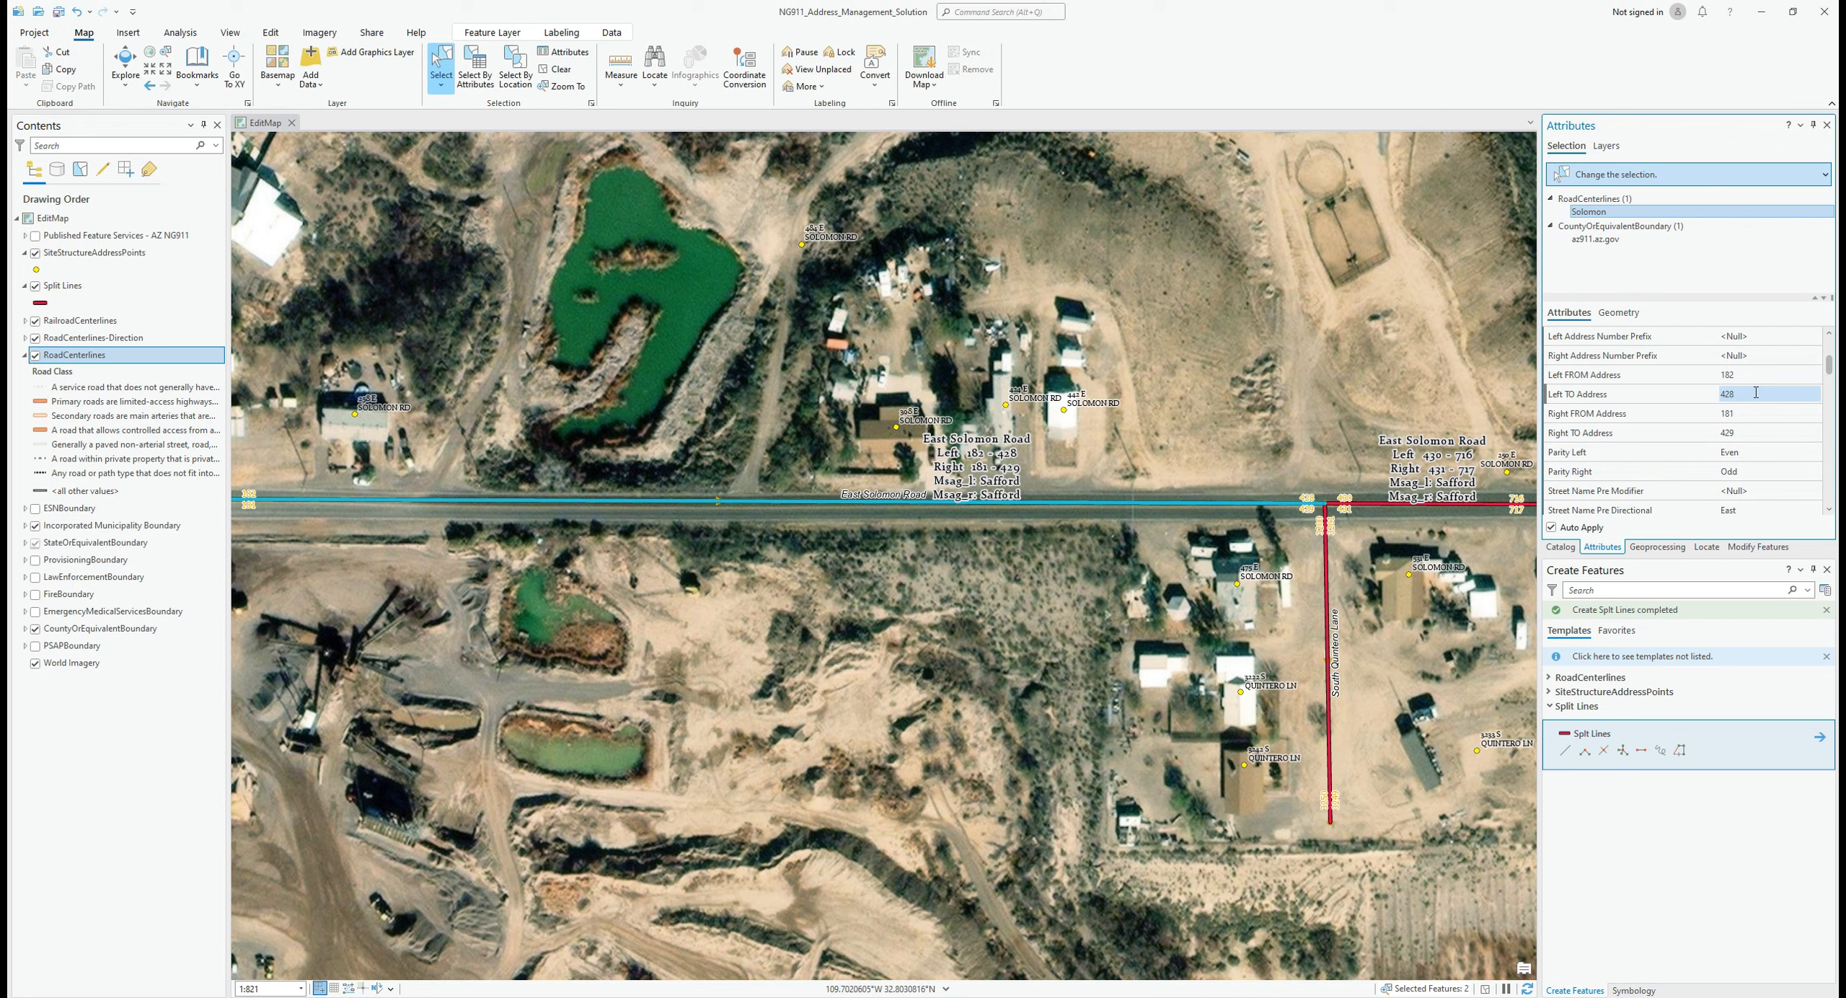
{"action": "left_click", "coordinate": [1755, 393]}
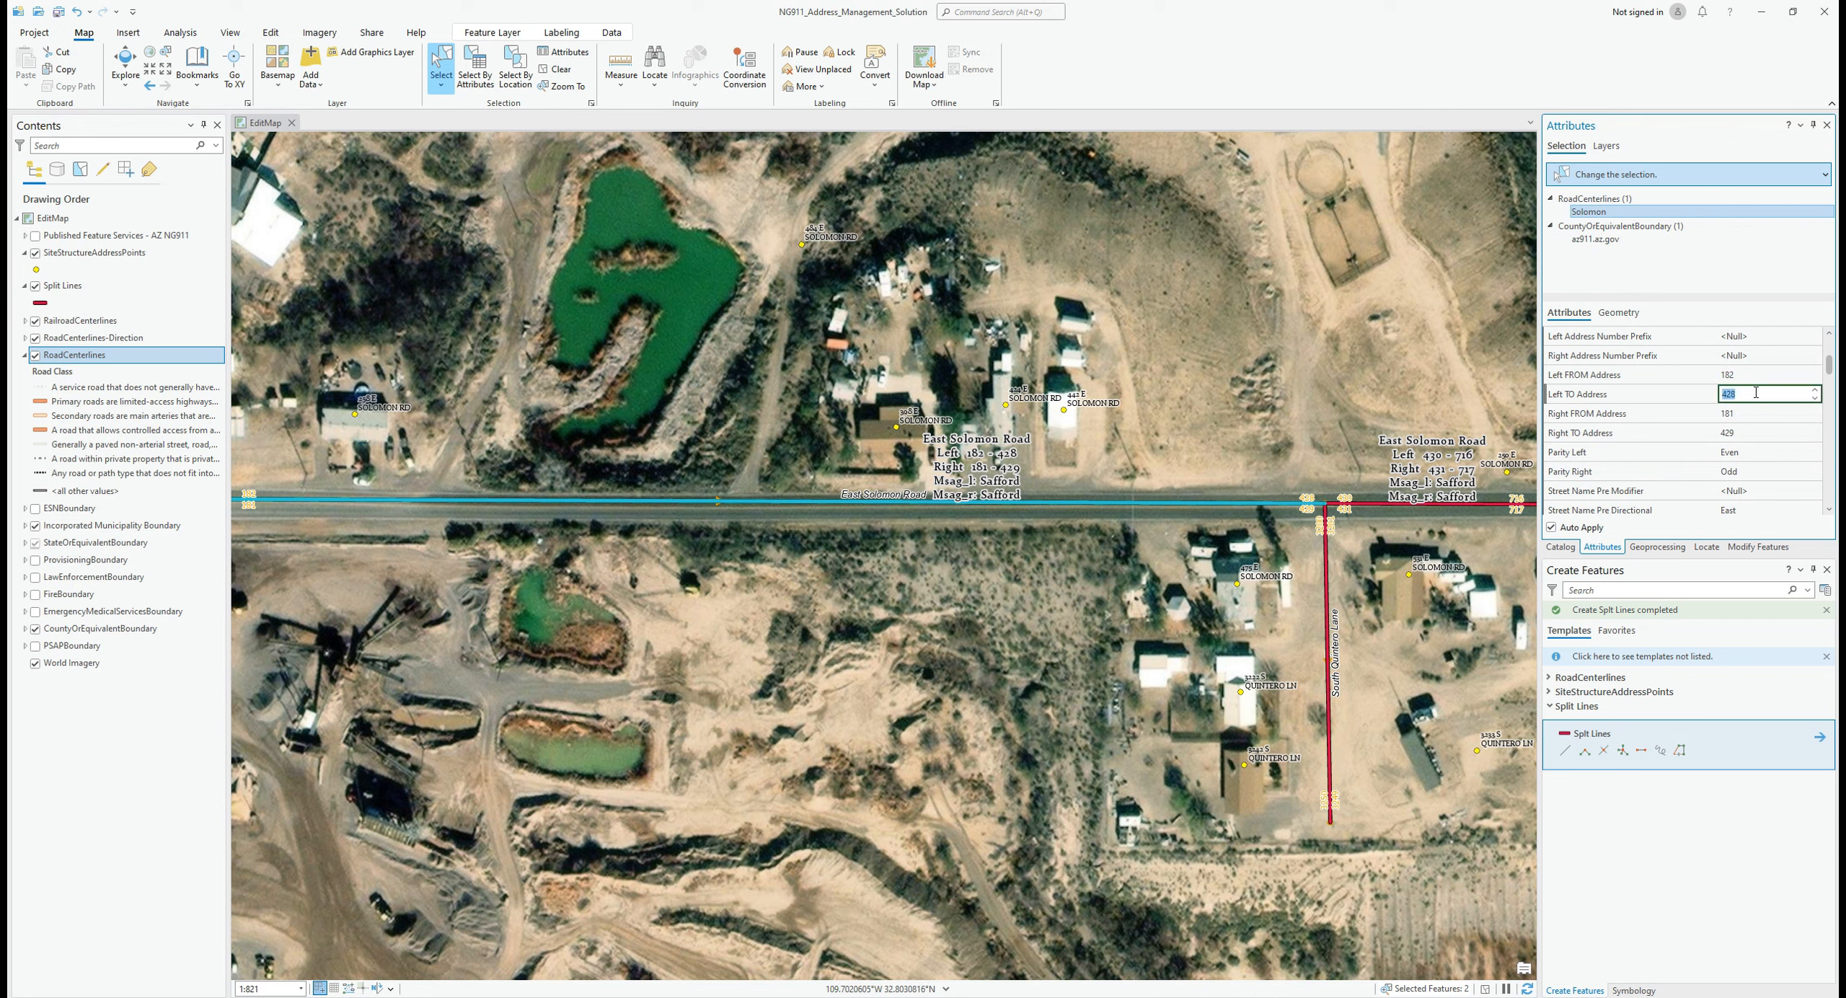
{"action": "left_click", "coordinate": [1756, 393]}
{"action": "type", "text": "442"}
{"action": "key", "text": "Tab"}
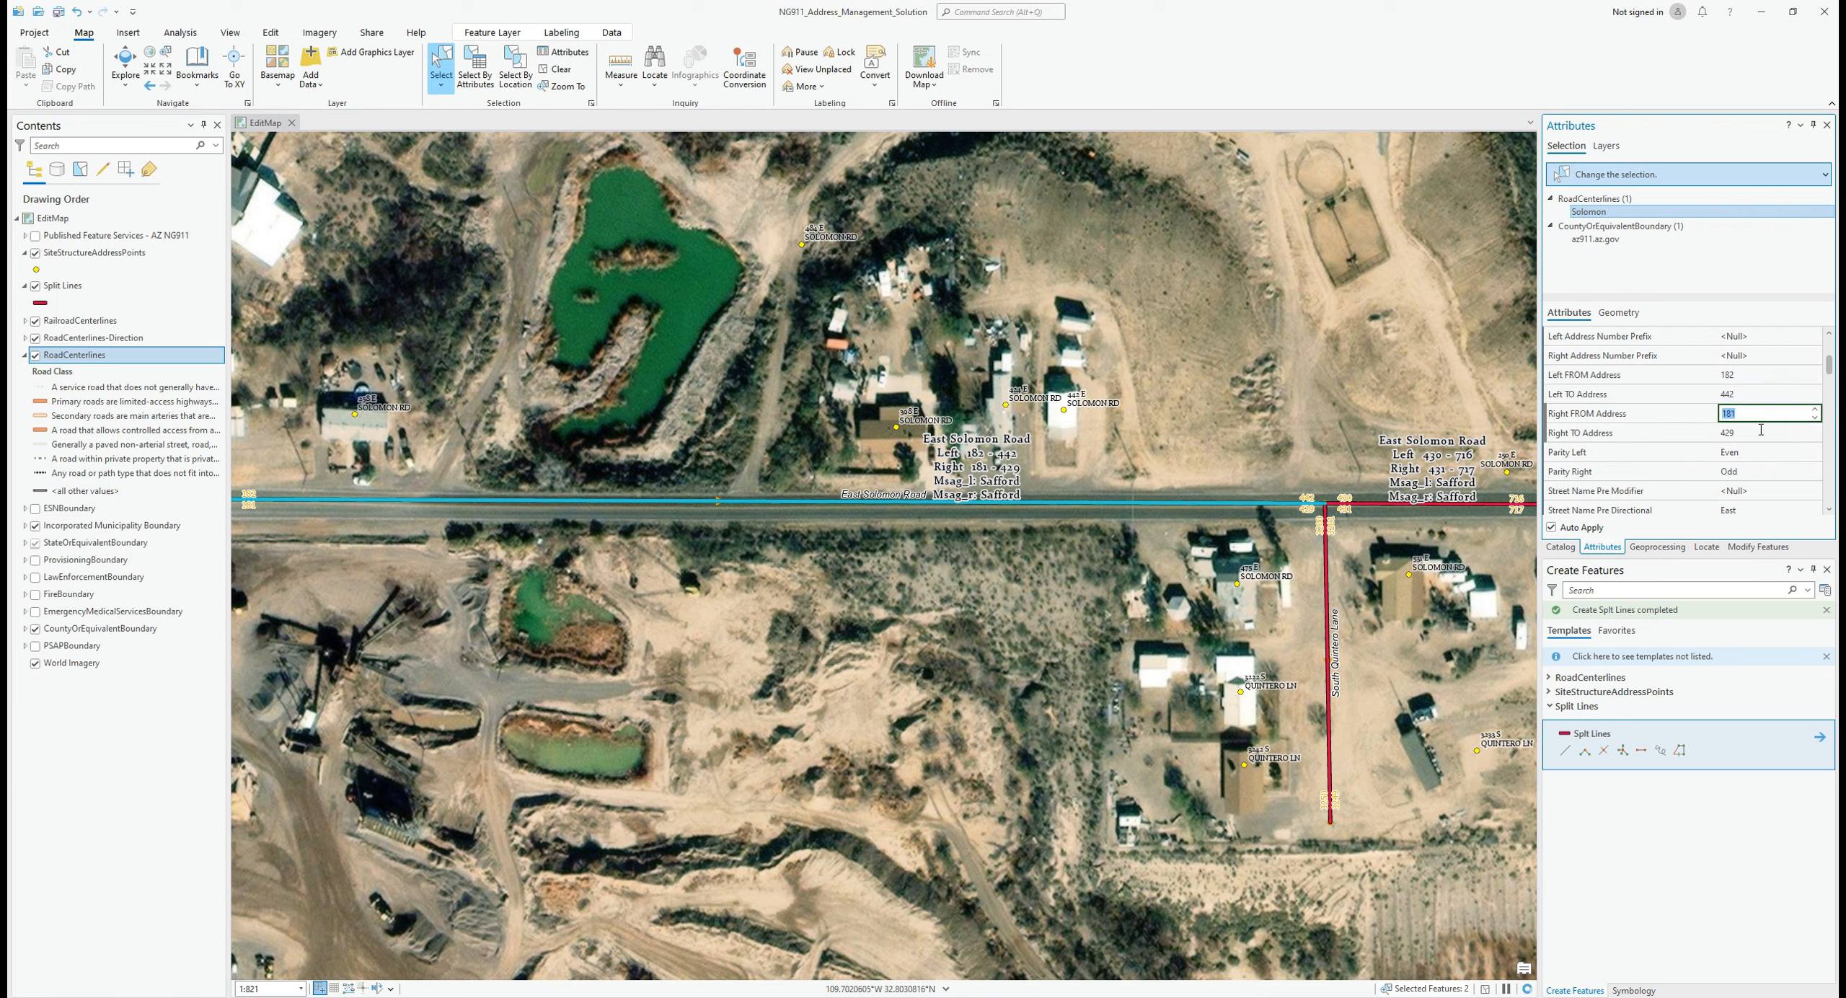
Step: Change the Right TO Address from 429 to 475, keeping left parity Even
{"action": "left_click", "coordinate": [1752, 433]}
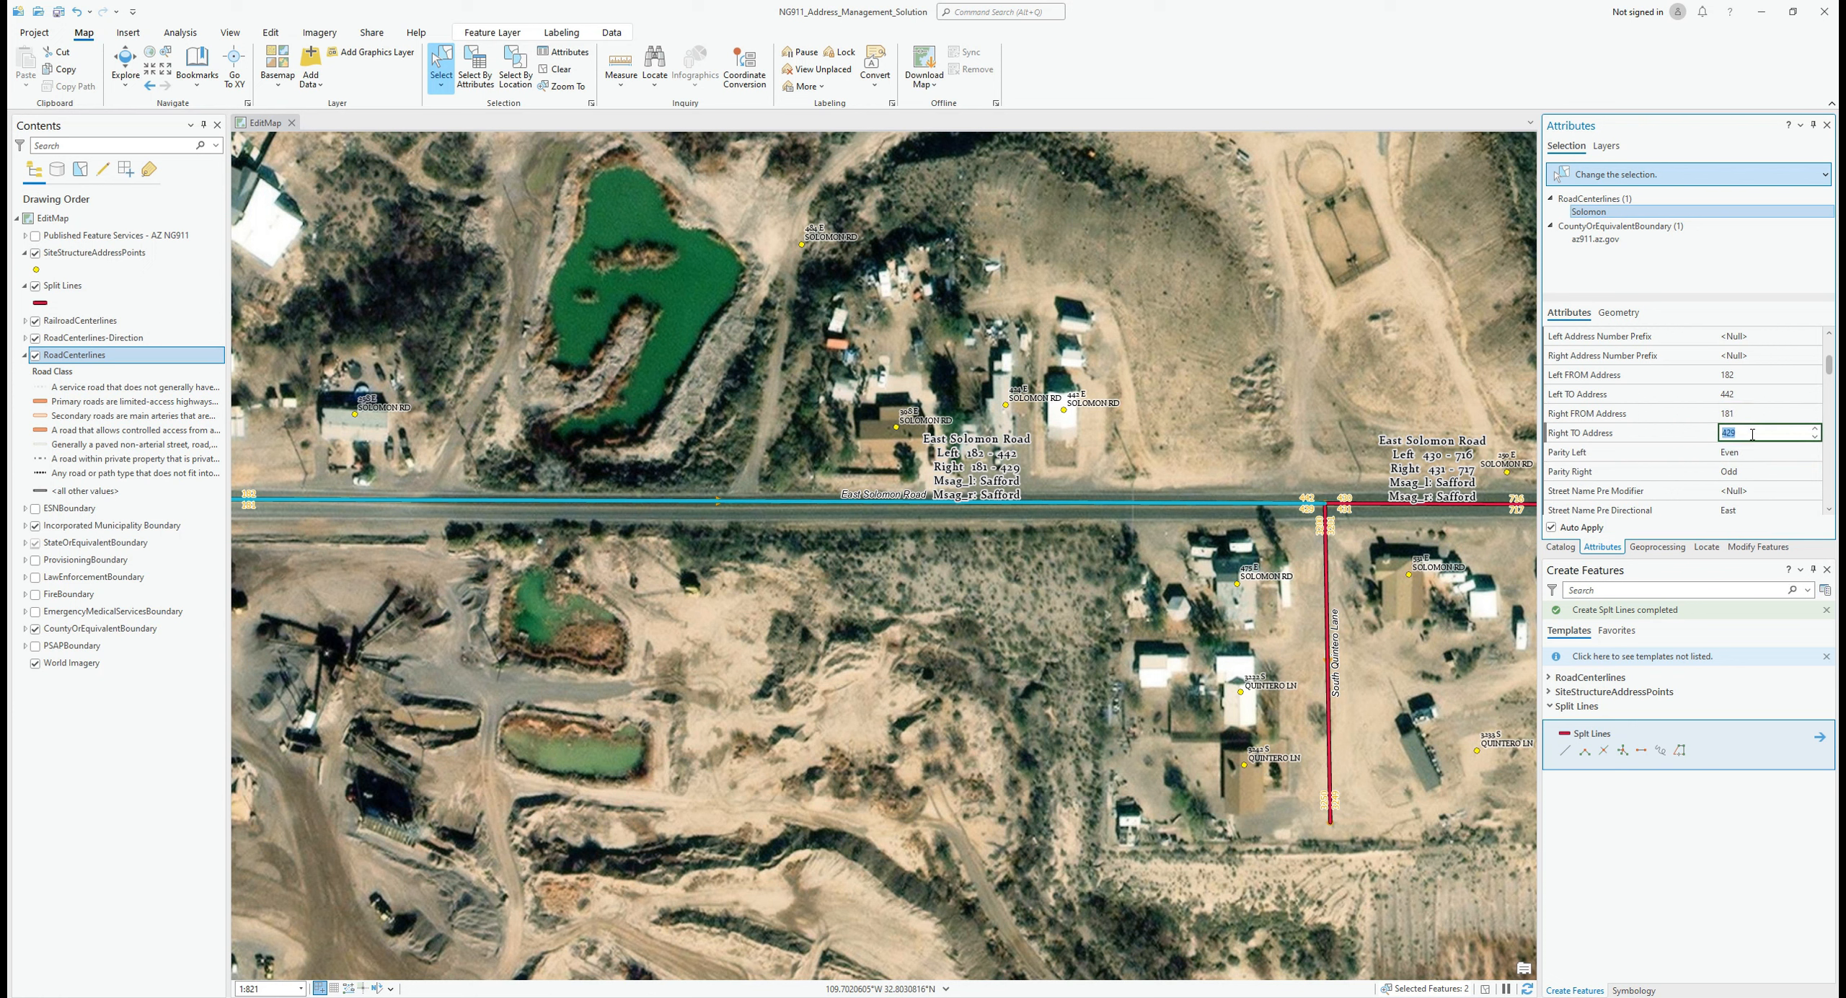
{"action": "key", "text": "BackSpace"}
{"action": "type", "text": "475"}
{"action": "key", "text": "Tab"}
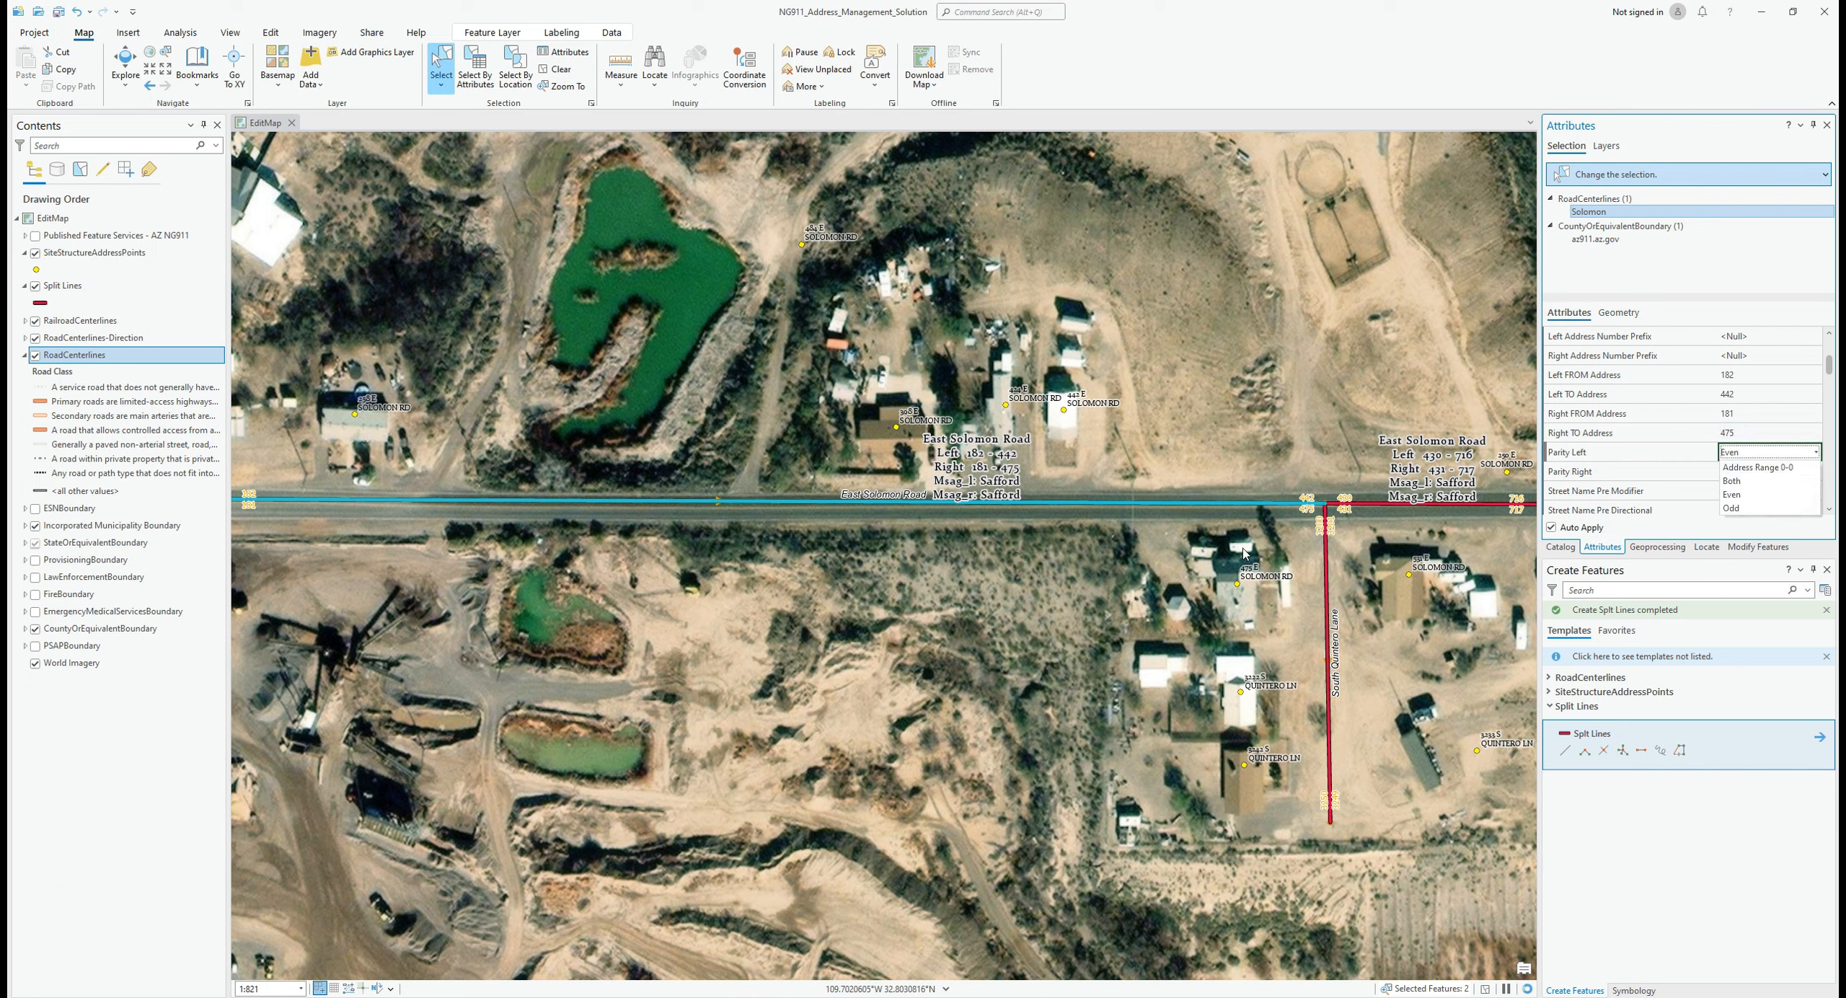
{"action": "left_click", "coordinate": [1772, 881]}
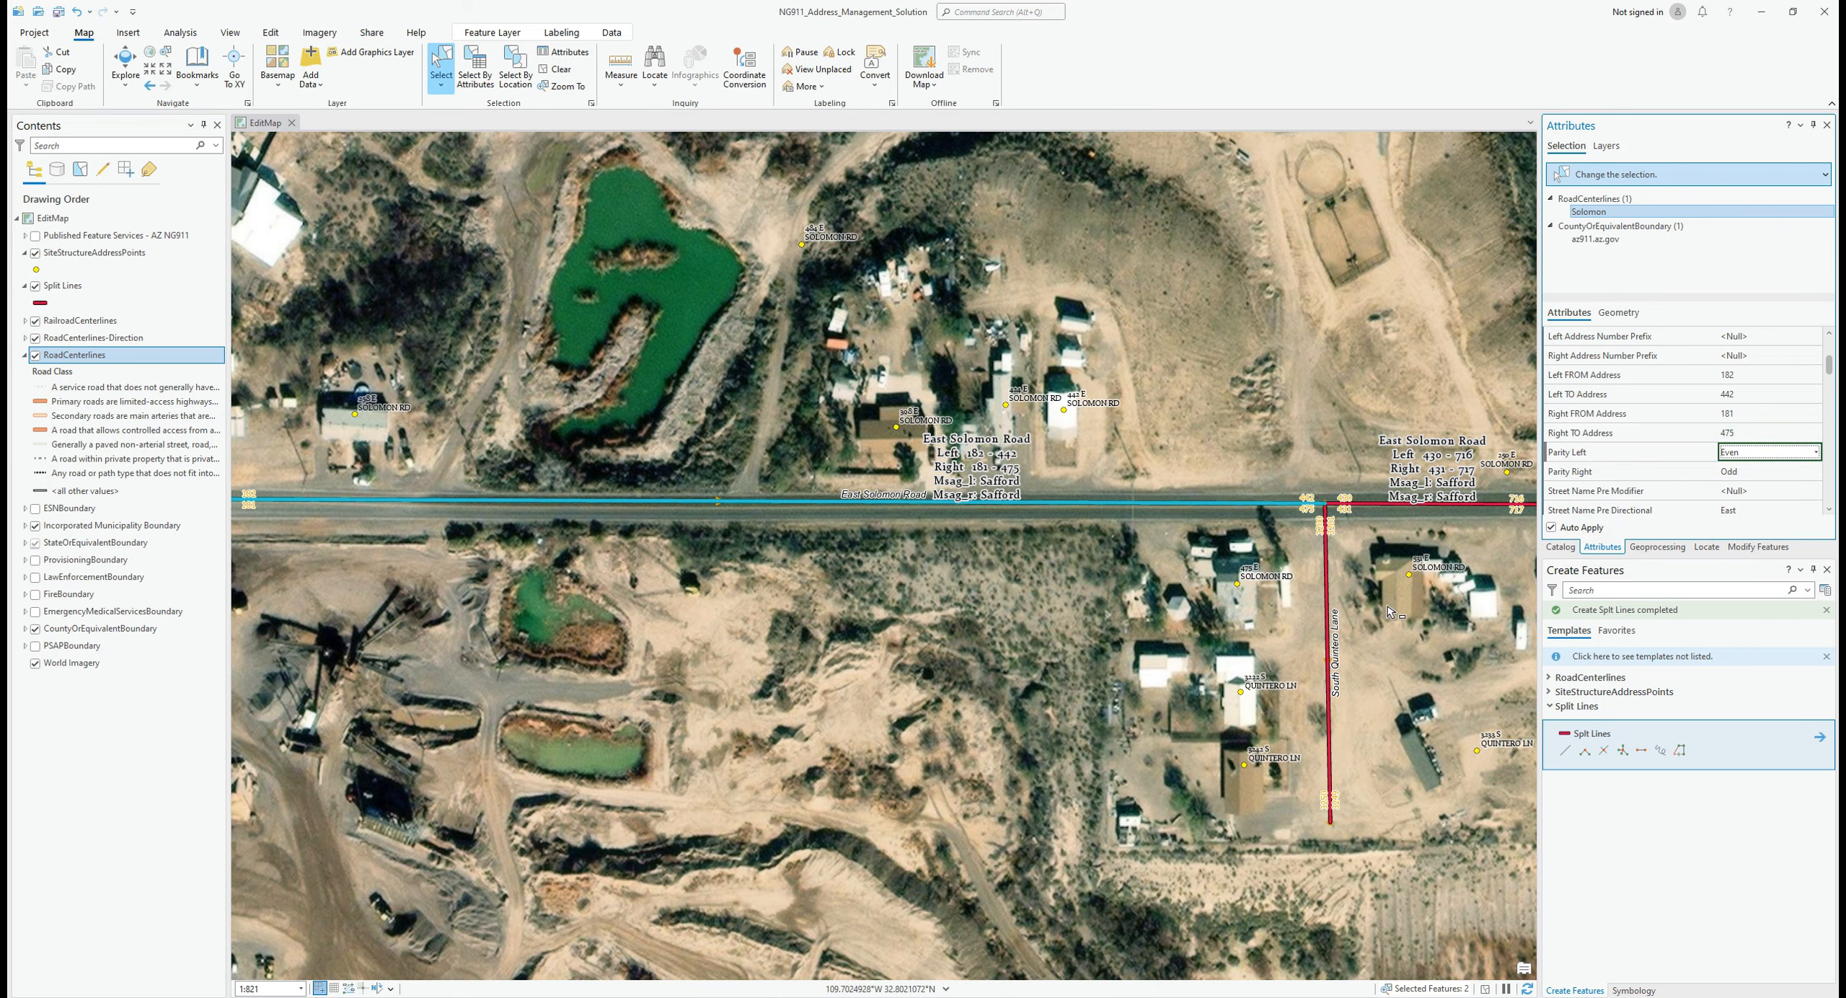
{"action": "left_click_drag", "start_coordinate": [1398, 595], "coordinate": [851, 589]}
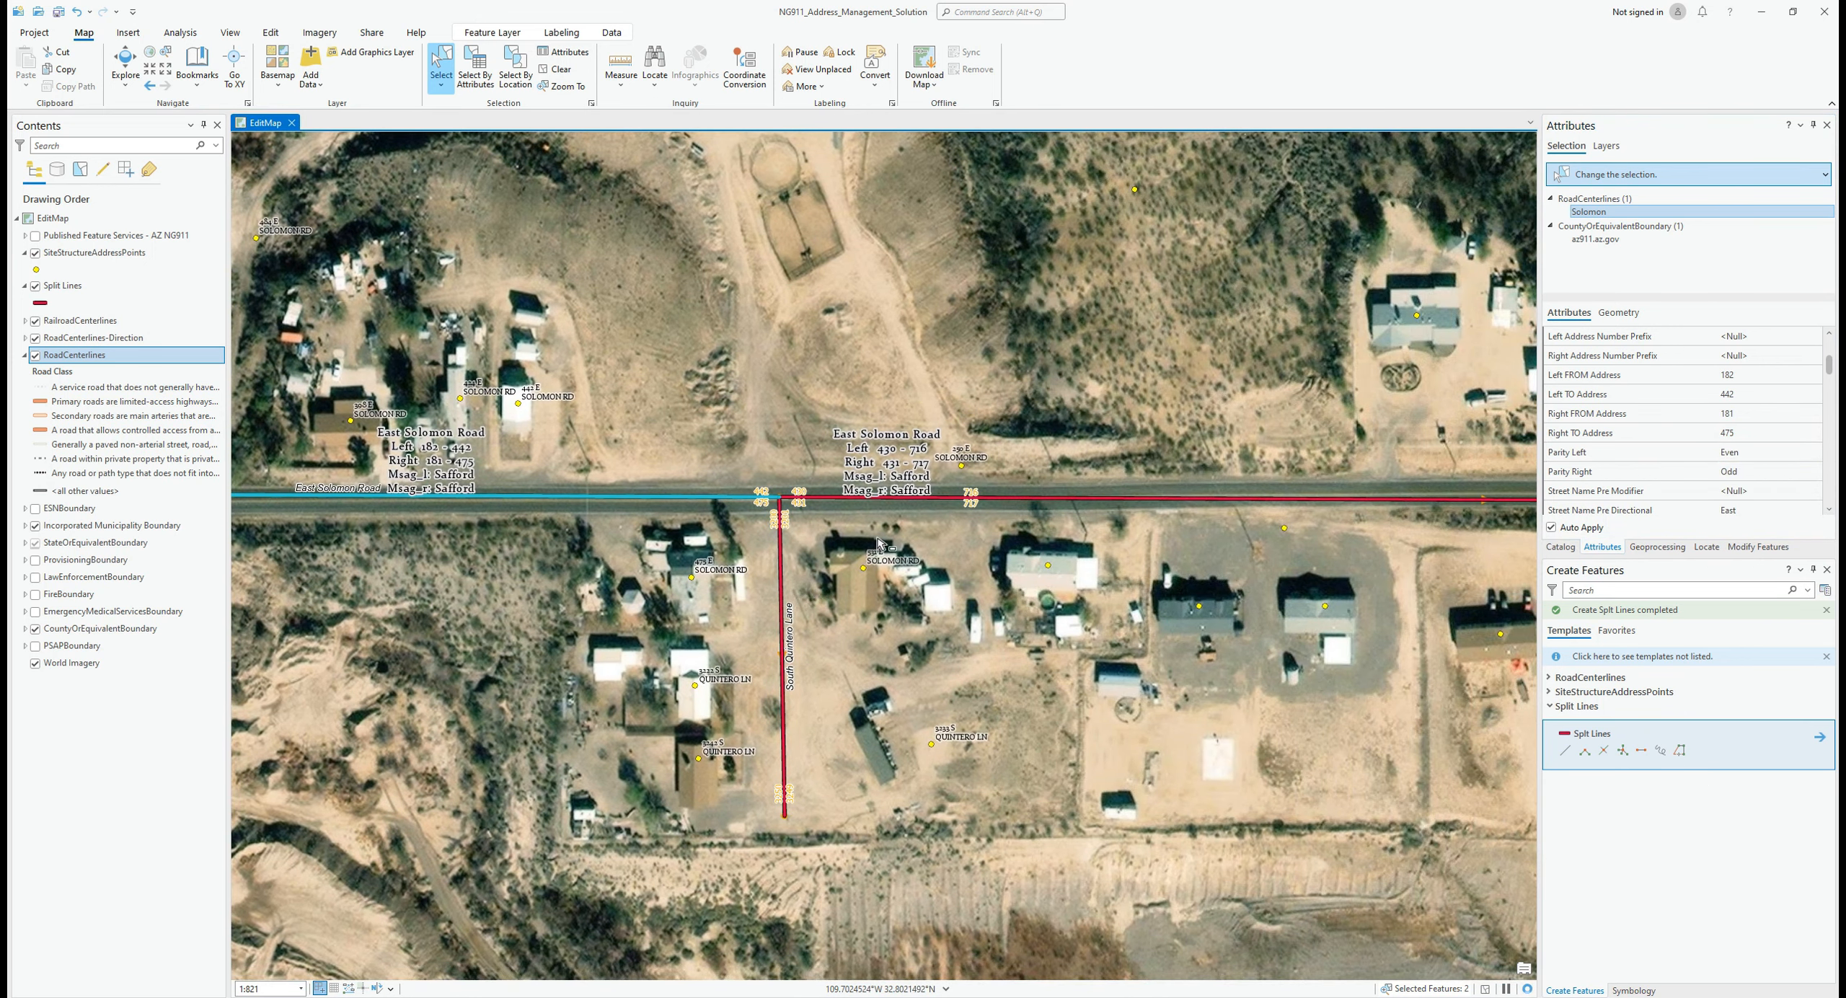
Step: Select only the eastern East Solomon Road segment
{"action": "left_click", "coordinate": [998, 500]}
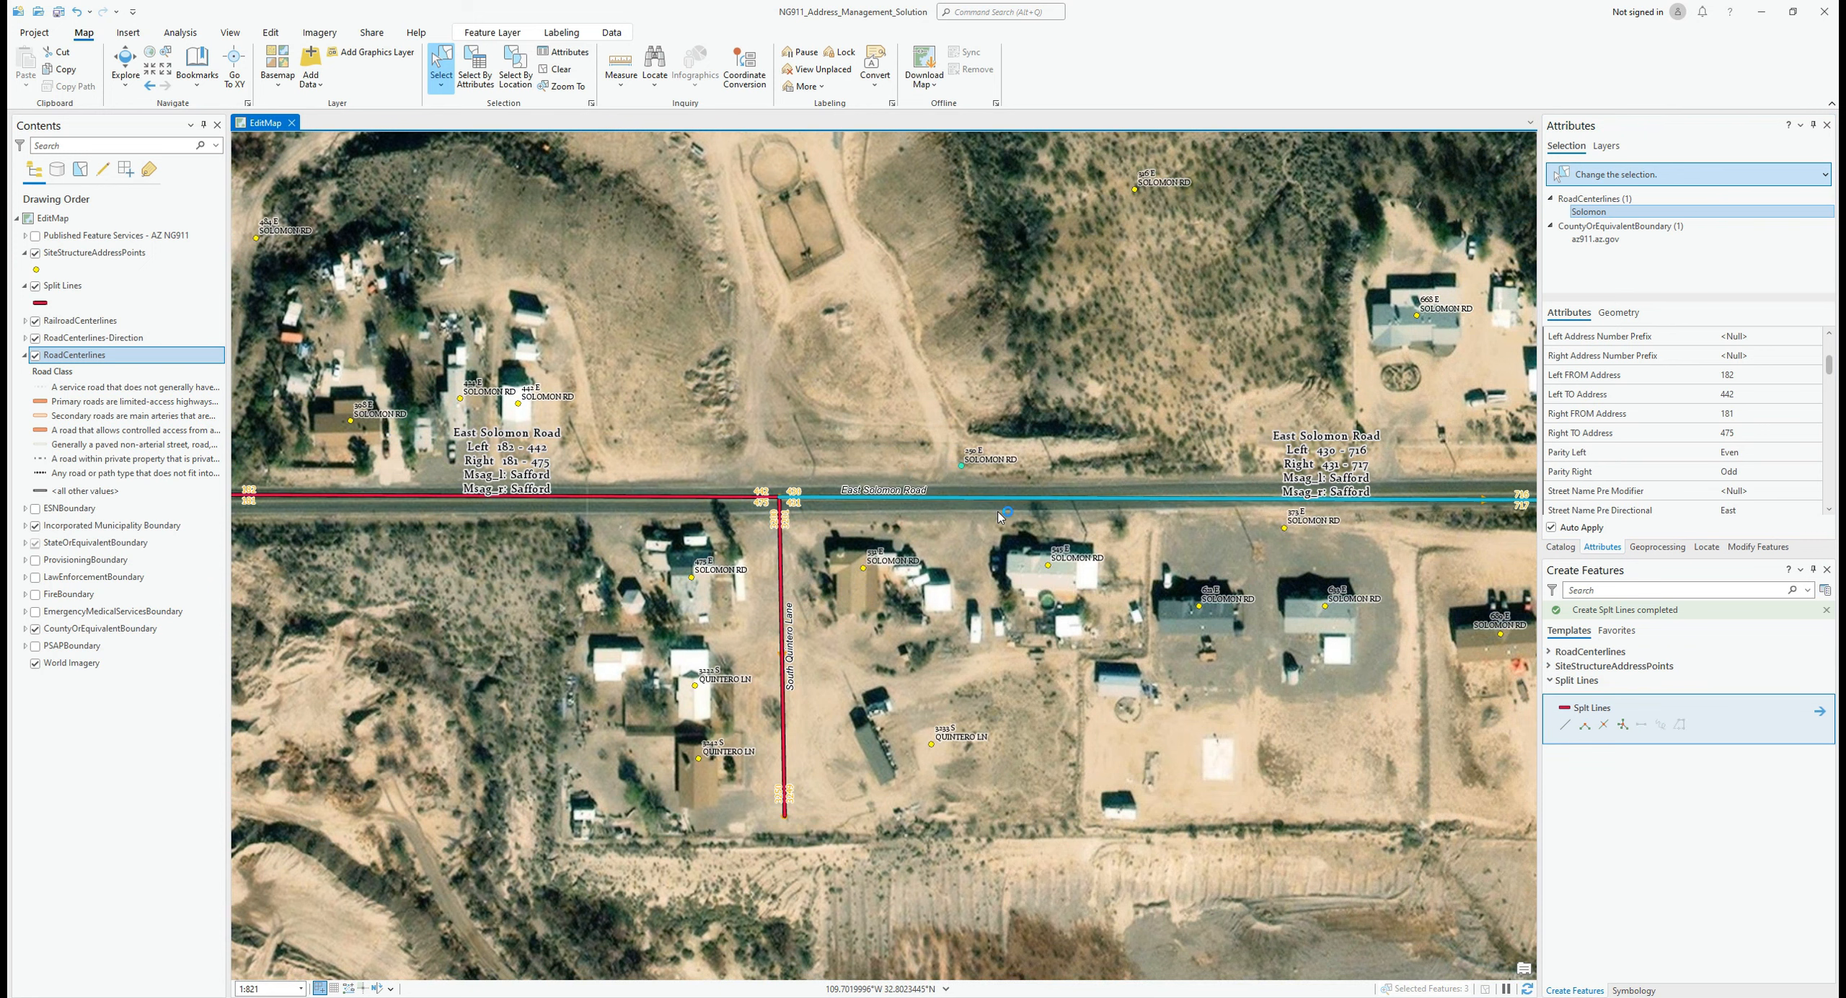
{"action": "left_click_drag", "start_coordinate": [1026, 486], "coordinate": [1043, 507]}
{"action": "scroll", "coordinate": [1139, 497], "scroll_direction": "down", "scroll_amount": 2}
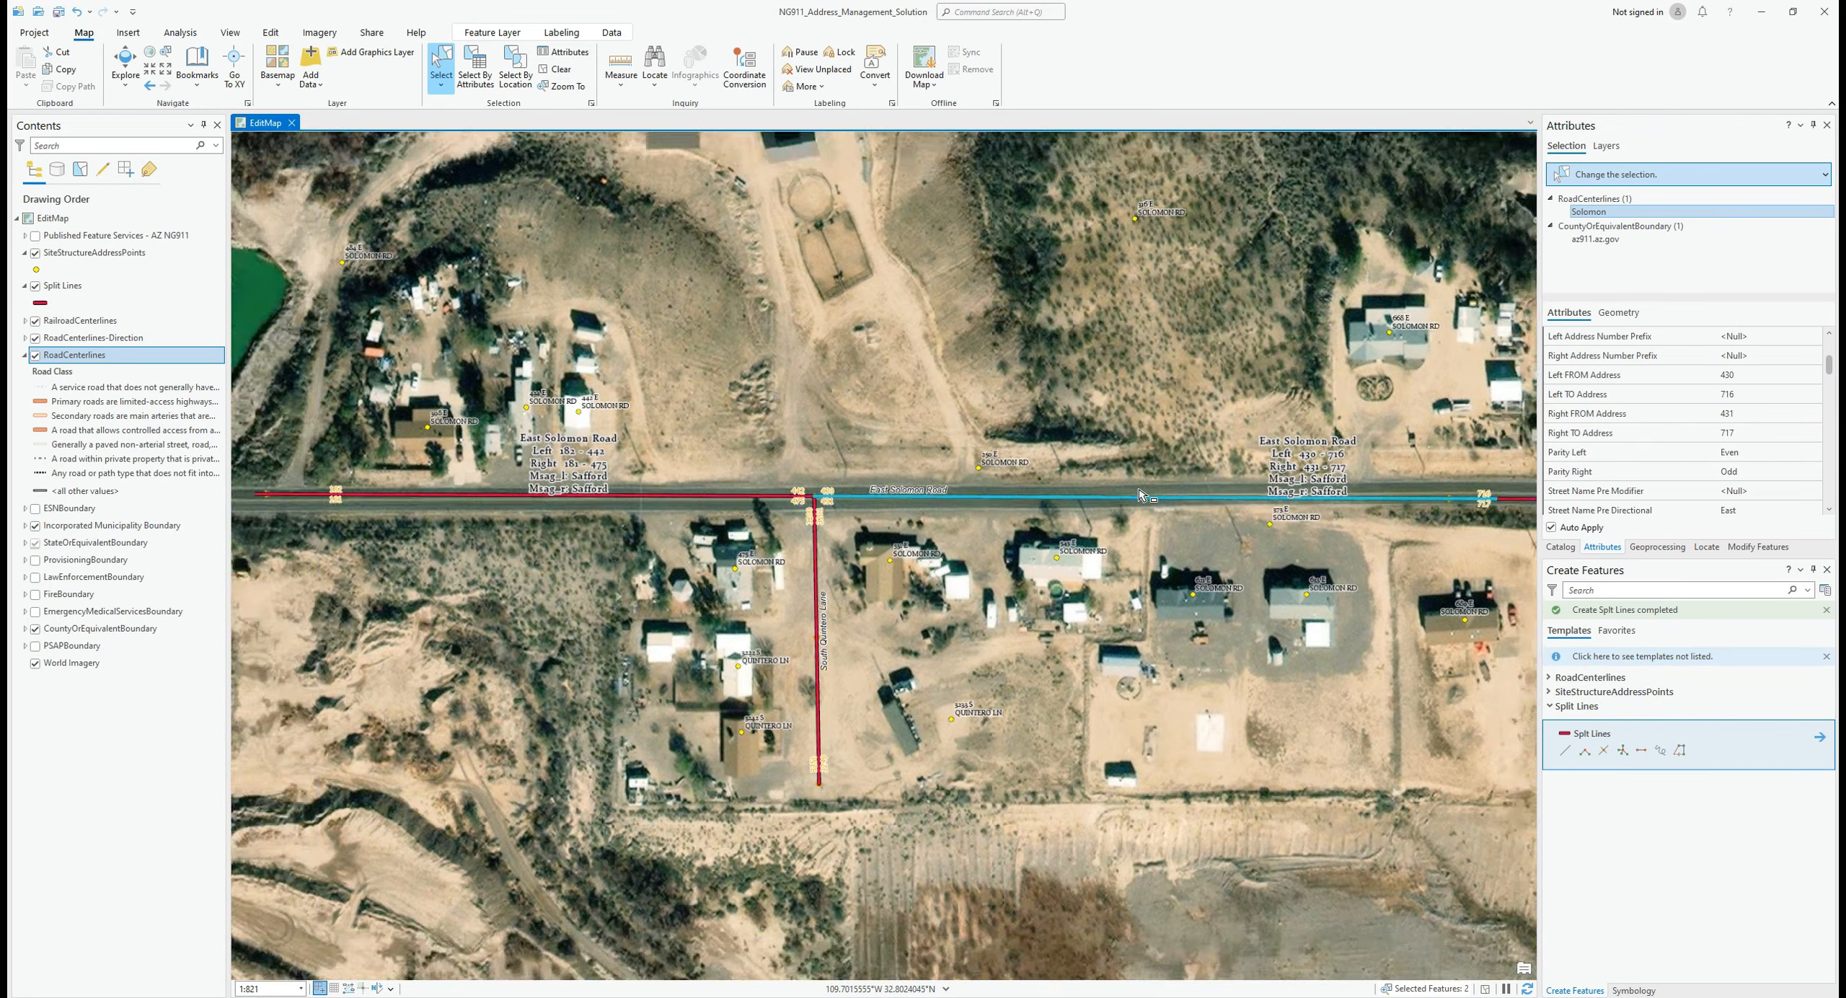
{"action": "left_click_drag", "start_coordinate": [1258, 497], "coordinate": [989, 552]}
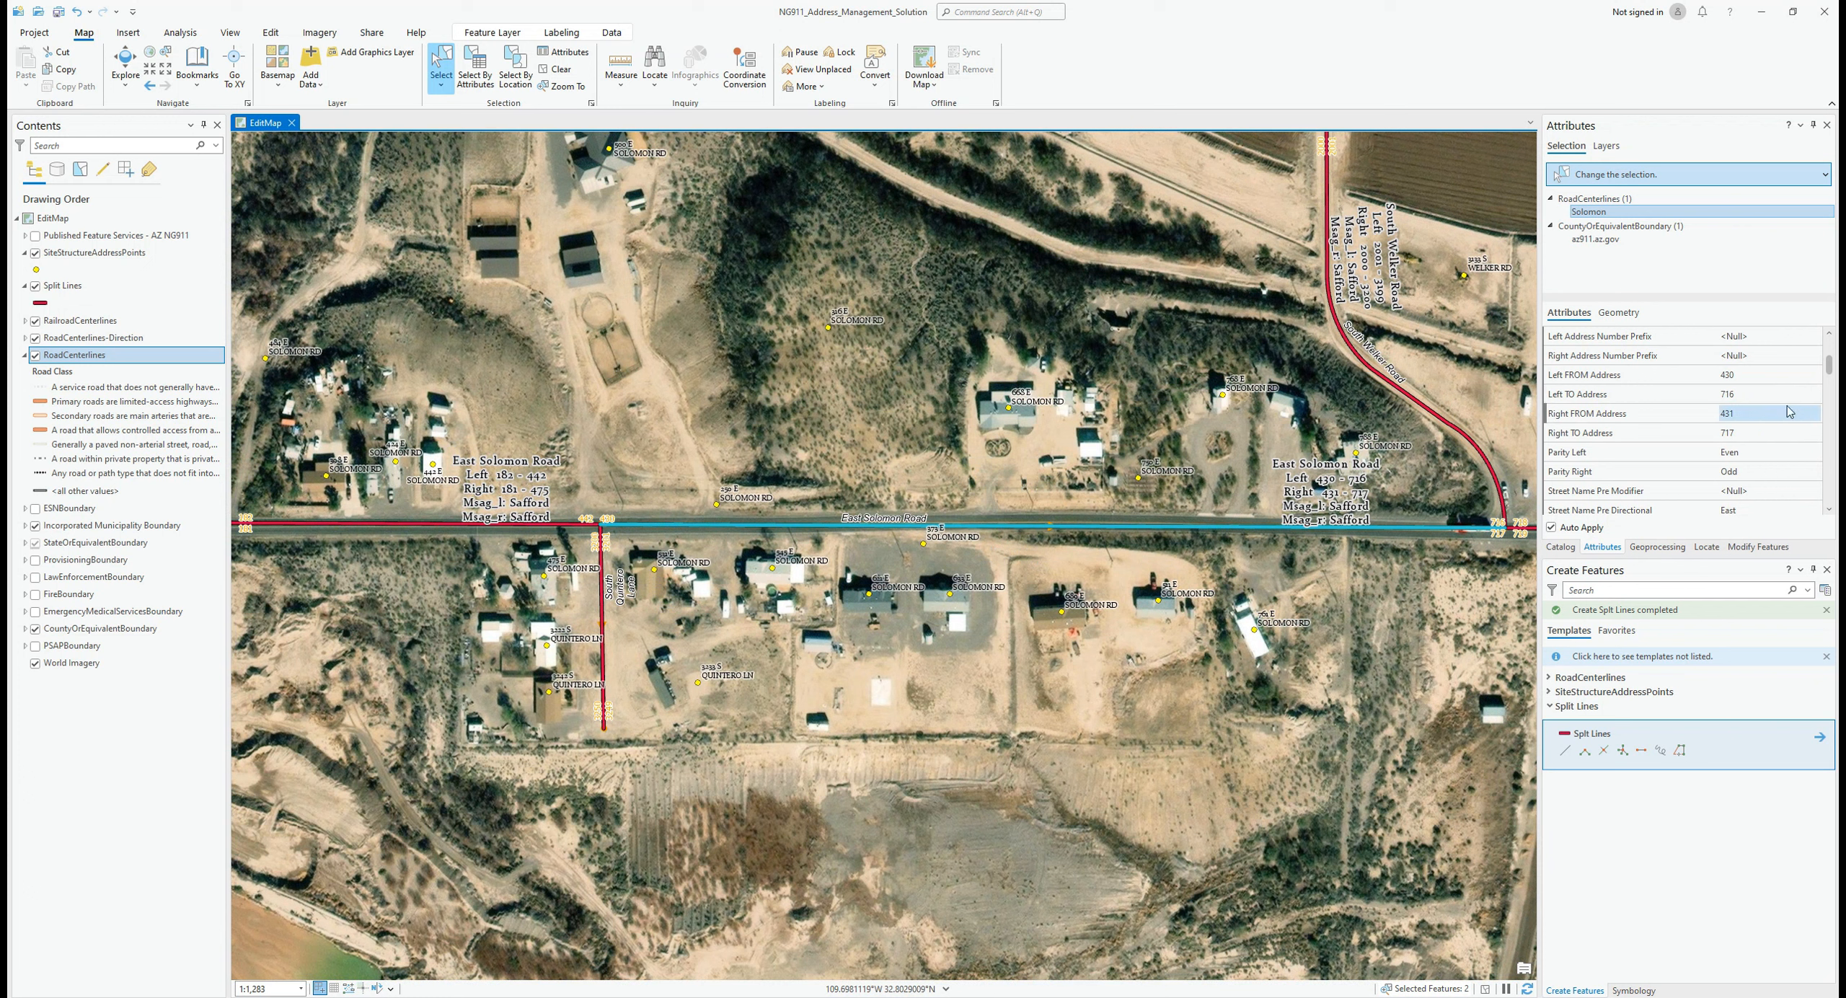
Step: Set its Left FROM Address to 444 and Right FROM Address to 477
{"action": "left_click", "coordinate": [1746, 378]}
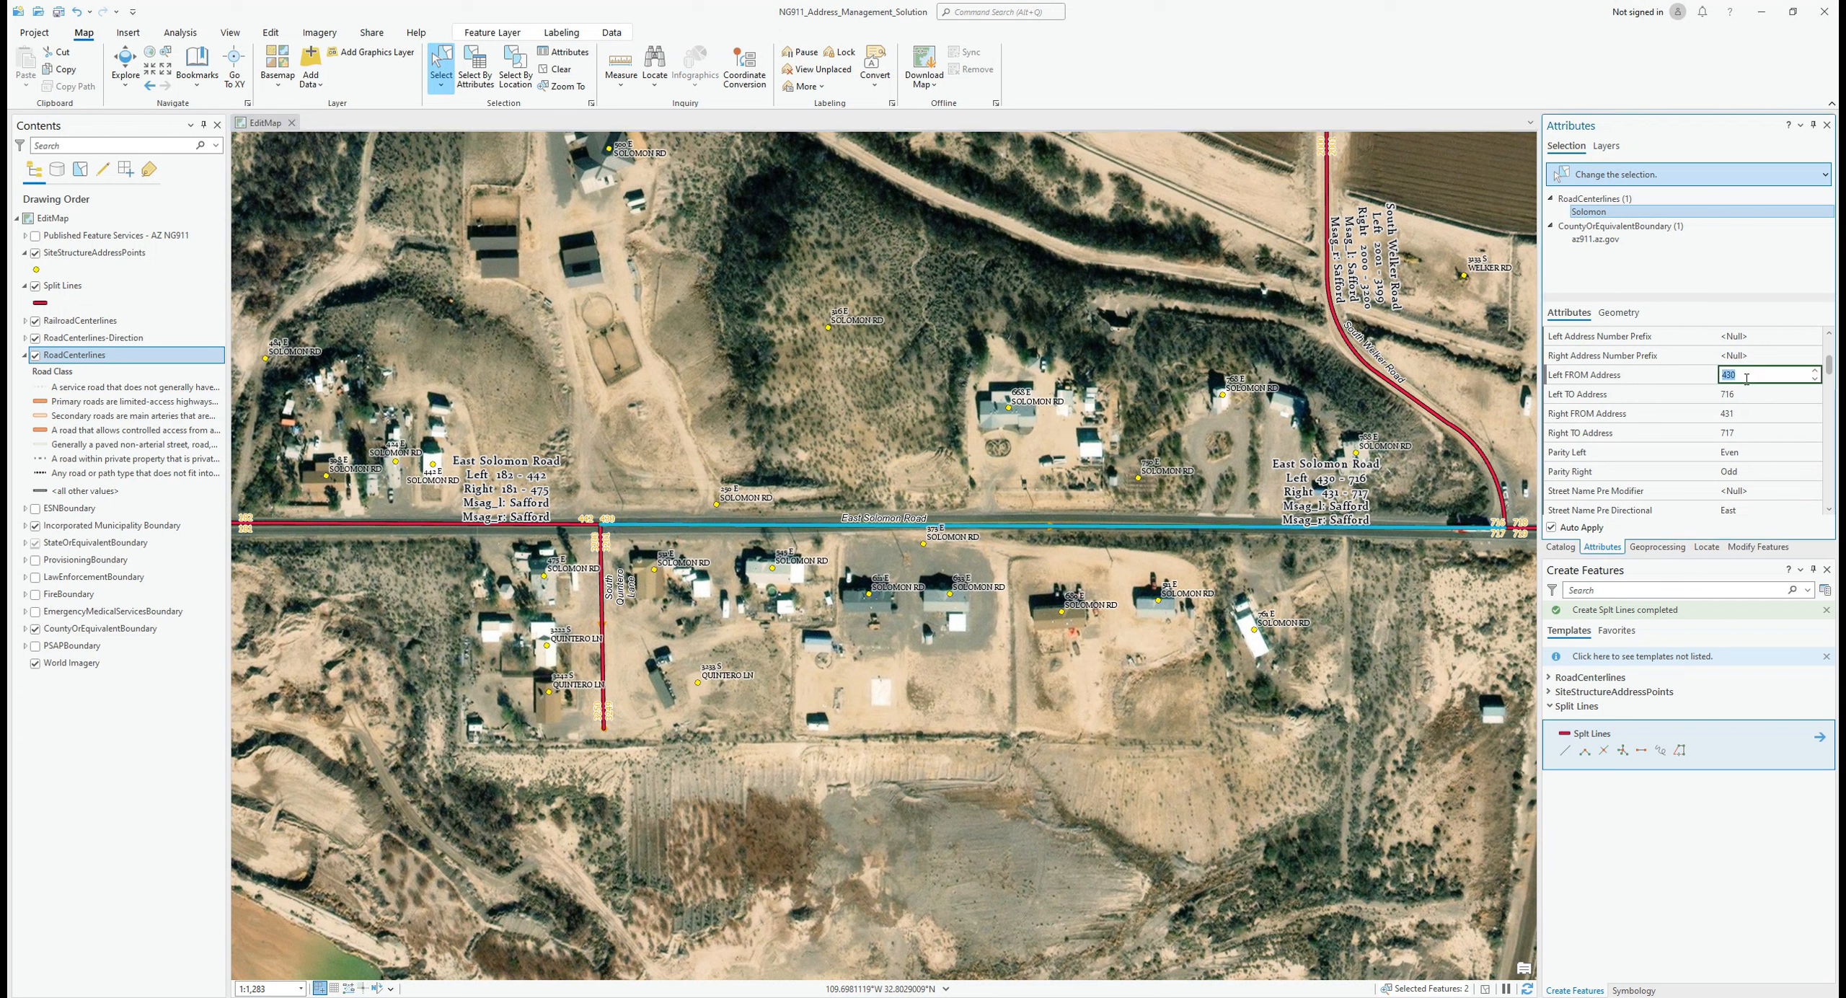
{"action": "type", "text": "444"}
{"action": "key", "text": "Tab"}
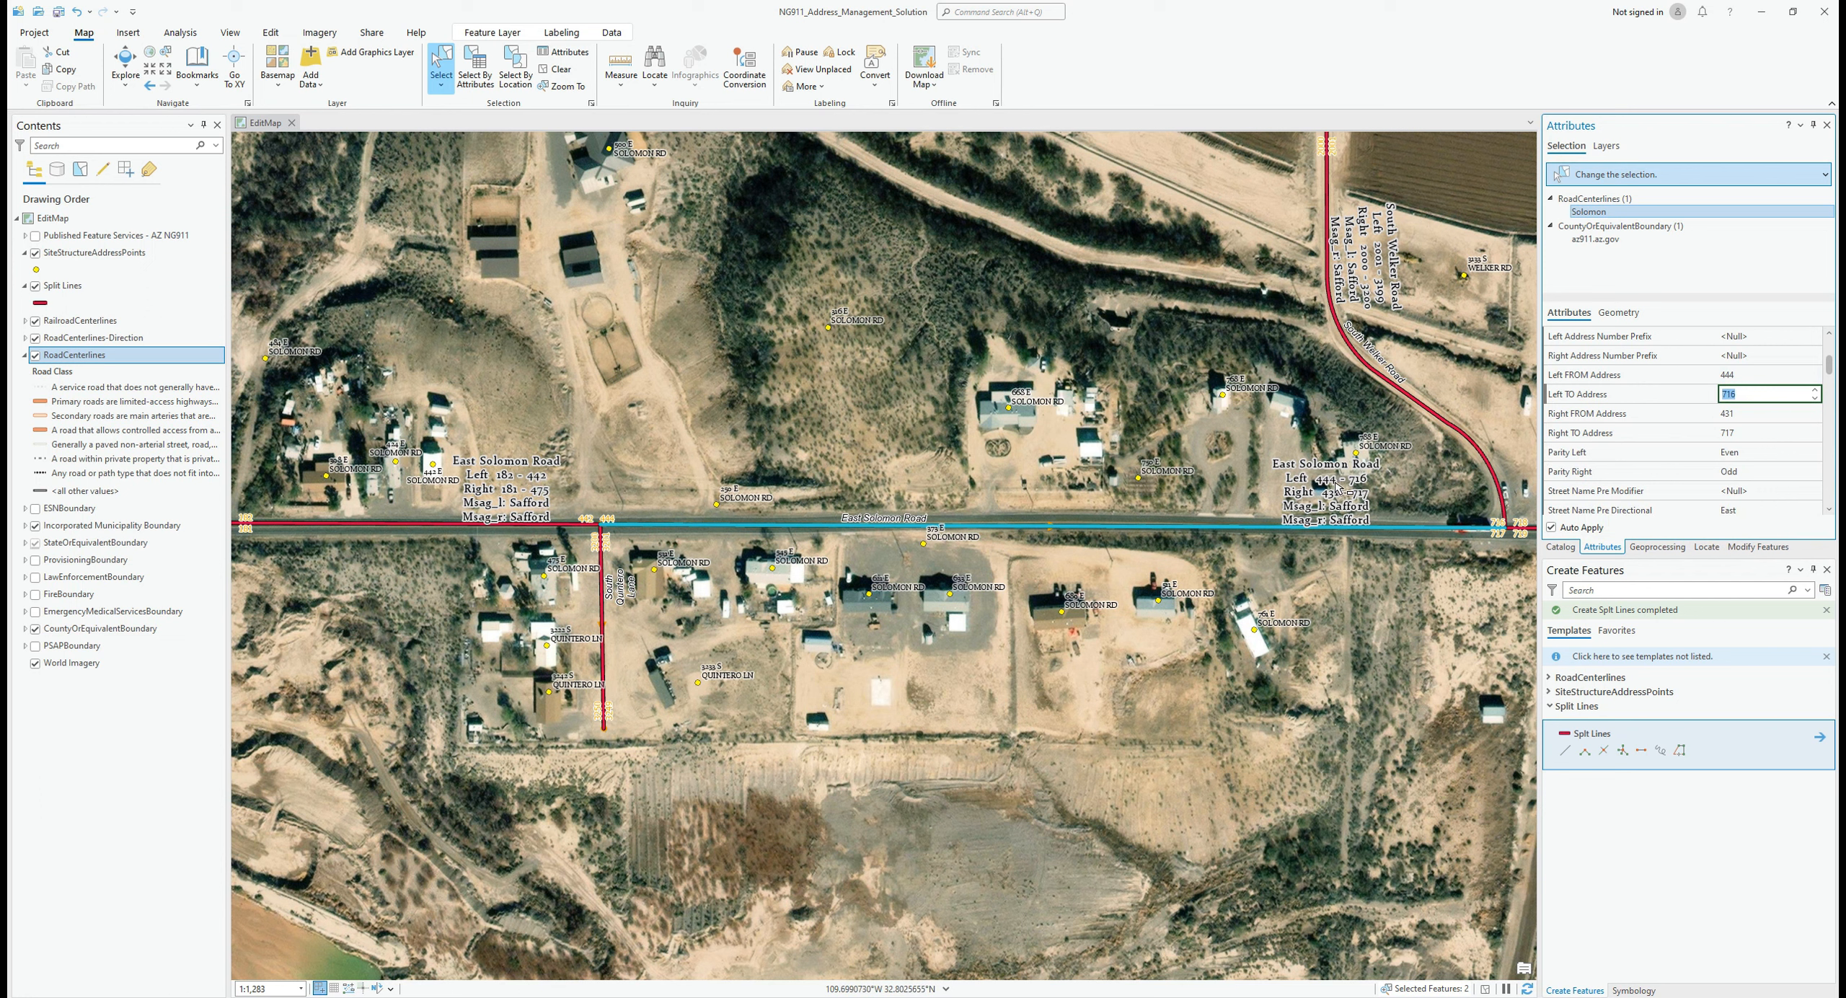
{"action": "left_click", "coordinate": [1742, 433]}
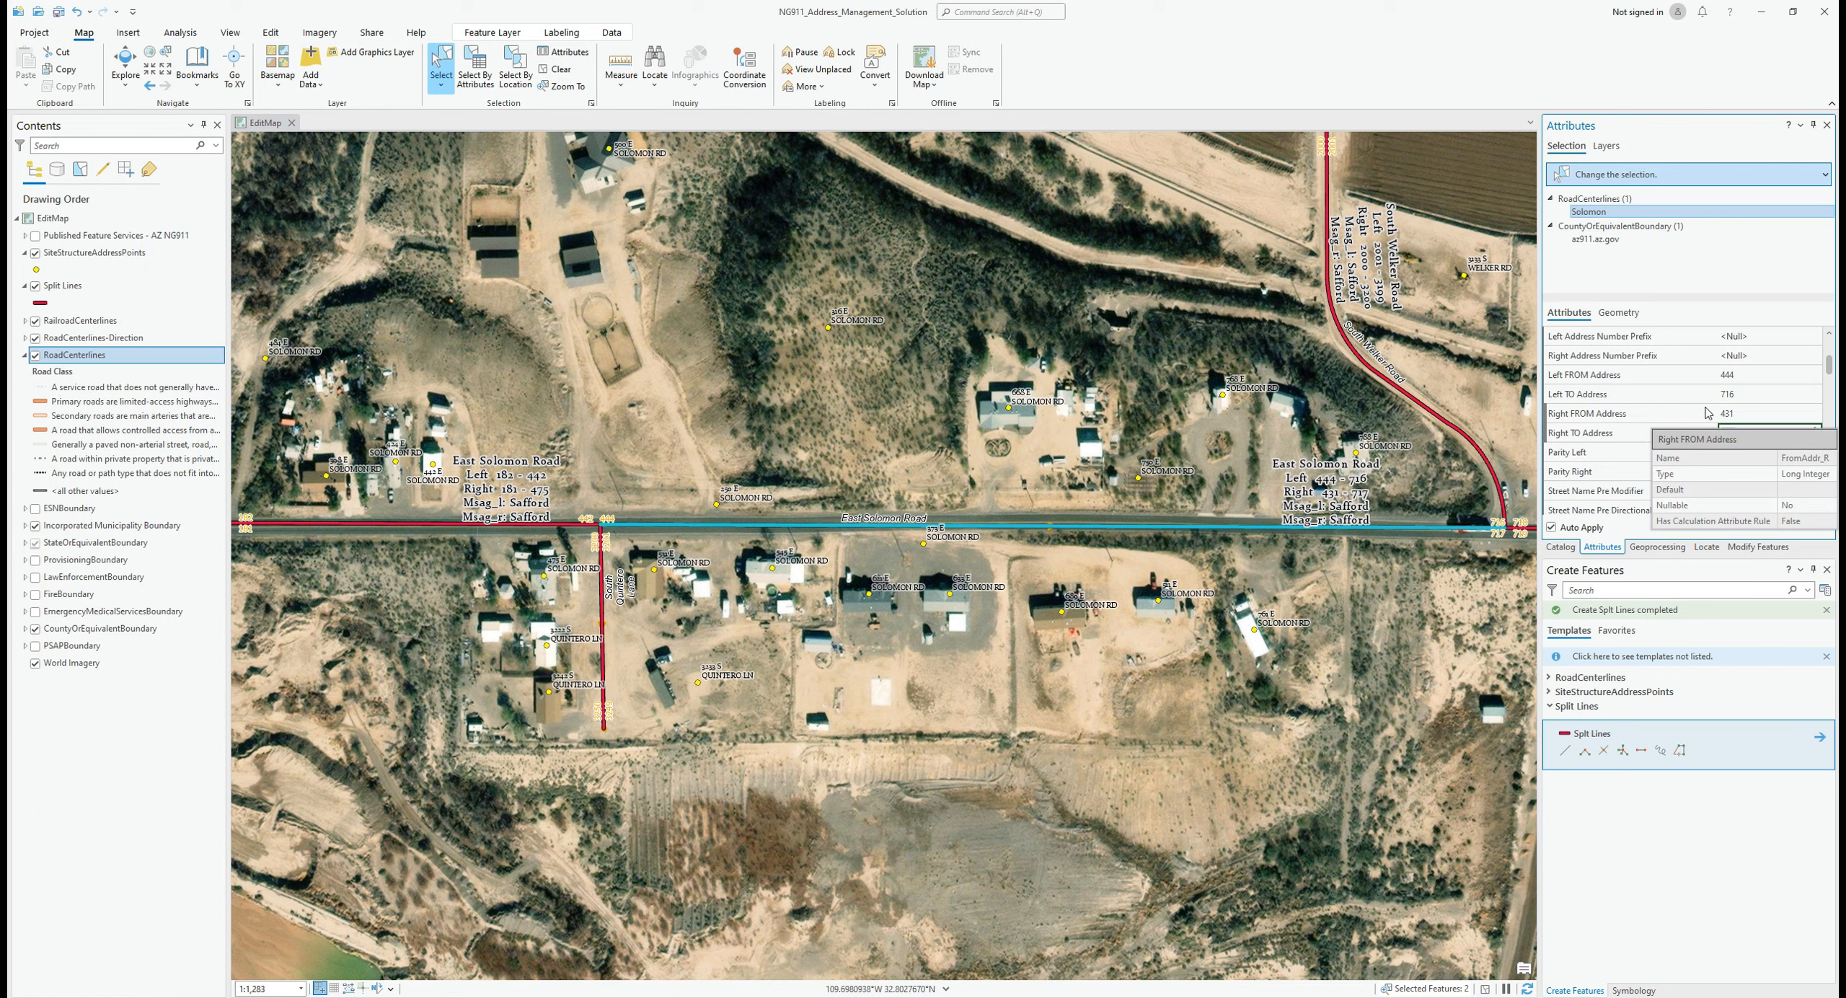
{"action": "left_click", "coordinate": [1746, 414]}
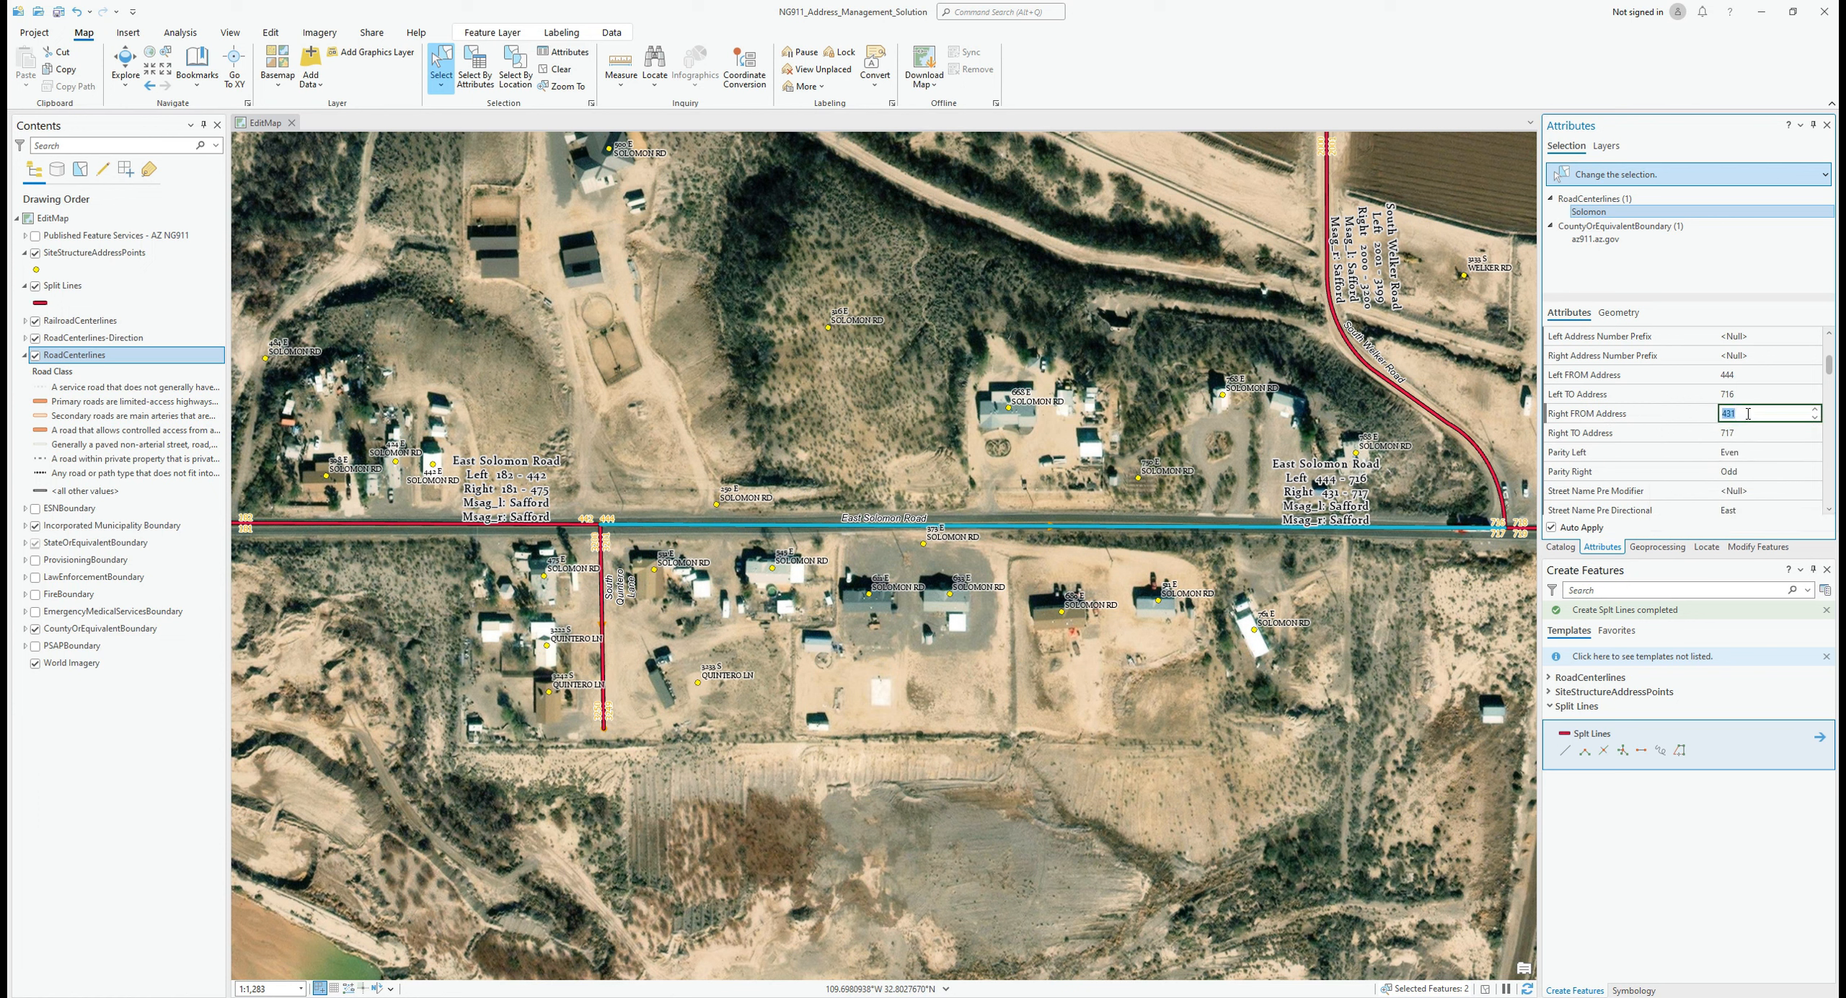
{"action": "type", "text": "477"}
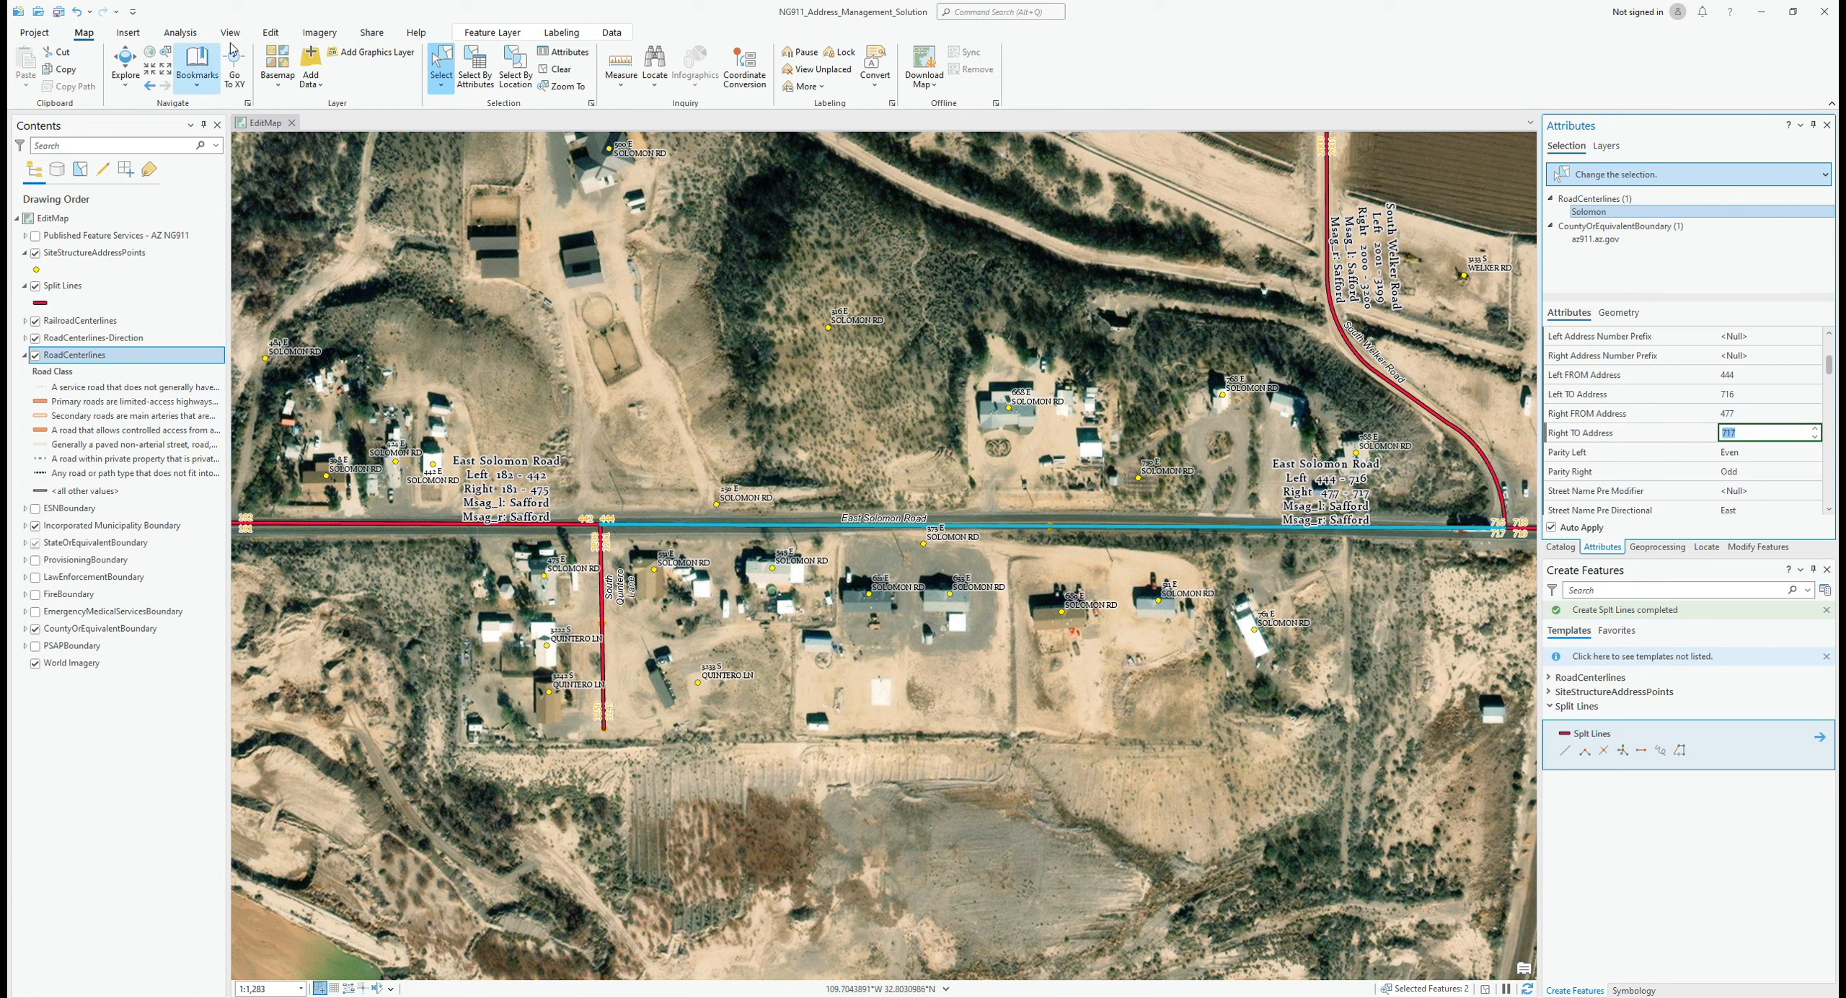
{"action": "left_click", "coordinate": [271, 32]}
Step: Save all pending road centerline edits, confirming Yes in the Save Edits dialog
{"action": "left_click", "coordinate": [122, 64]}
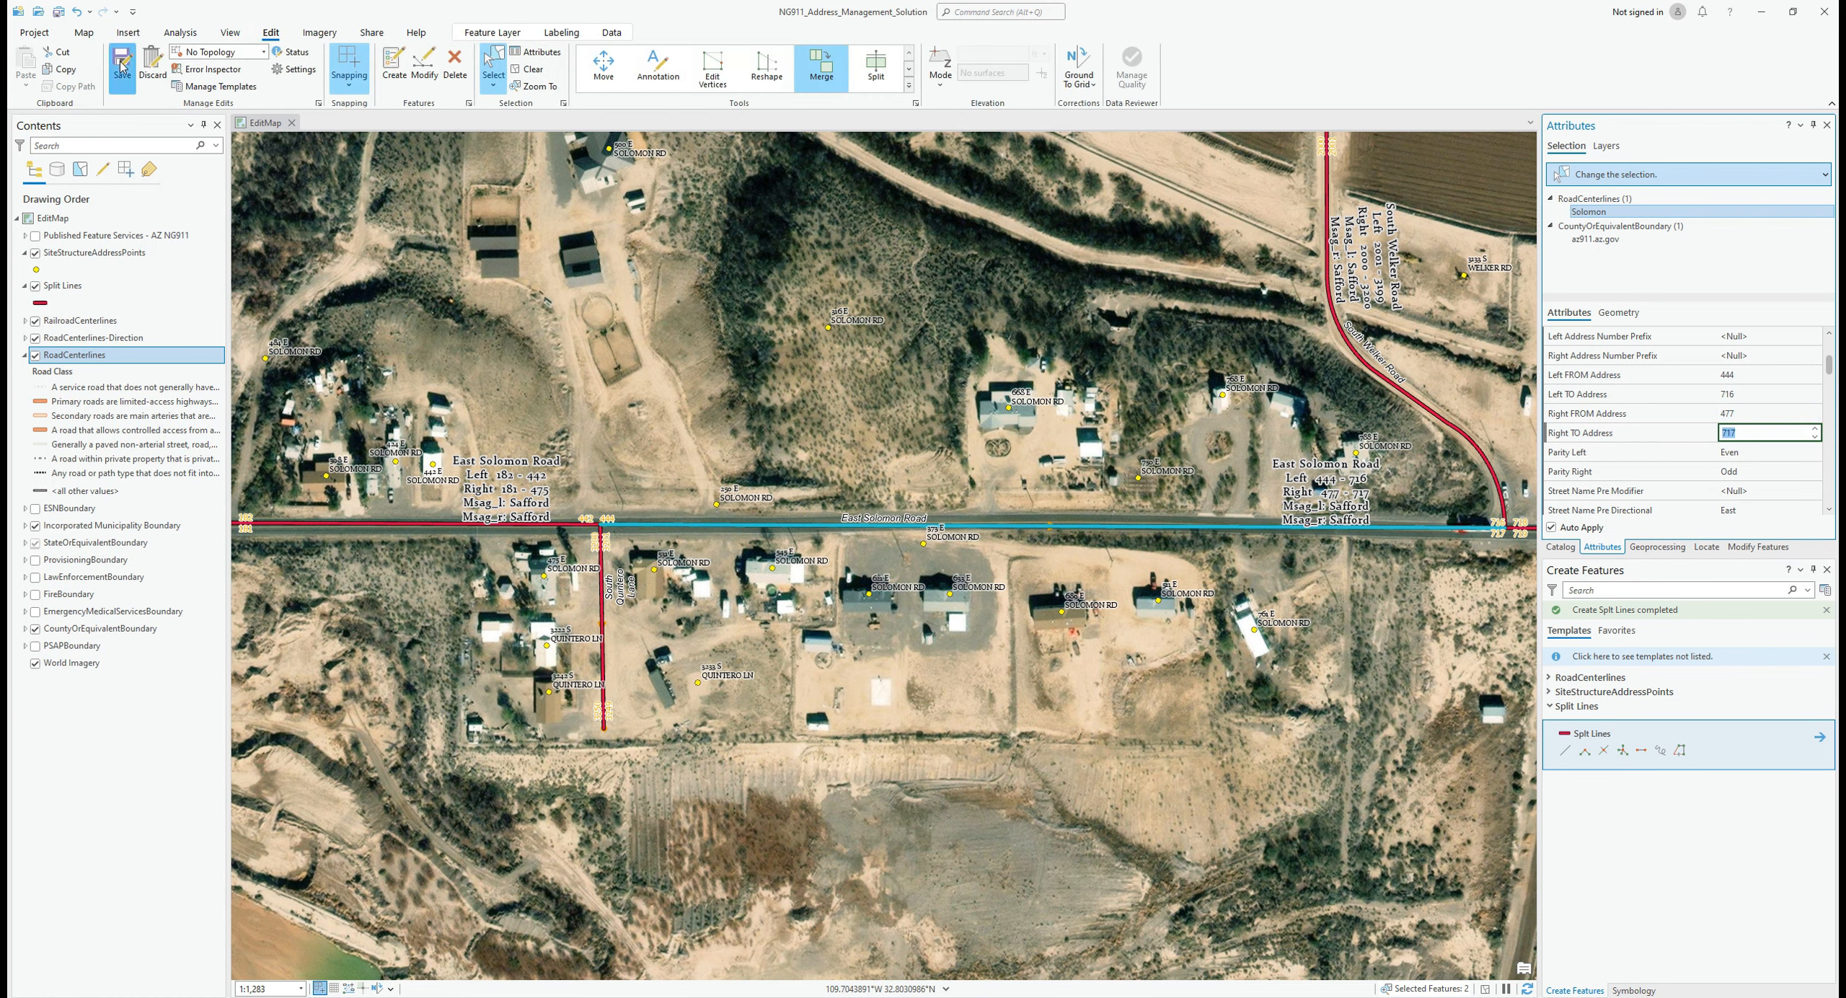
{"action": "left_click", "coordinate": [933, 531]}
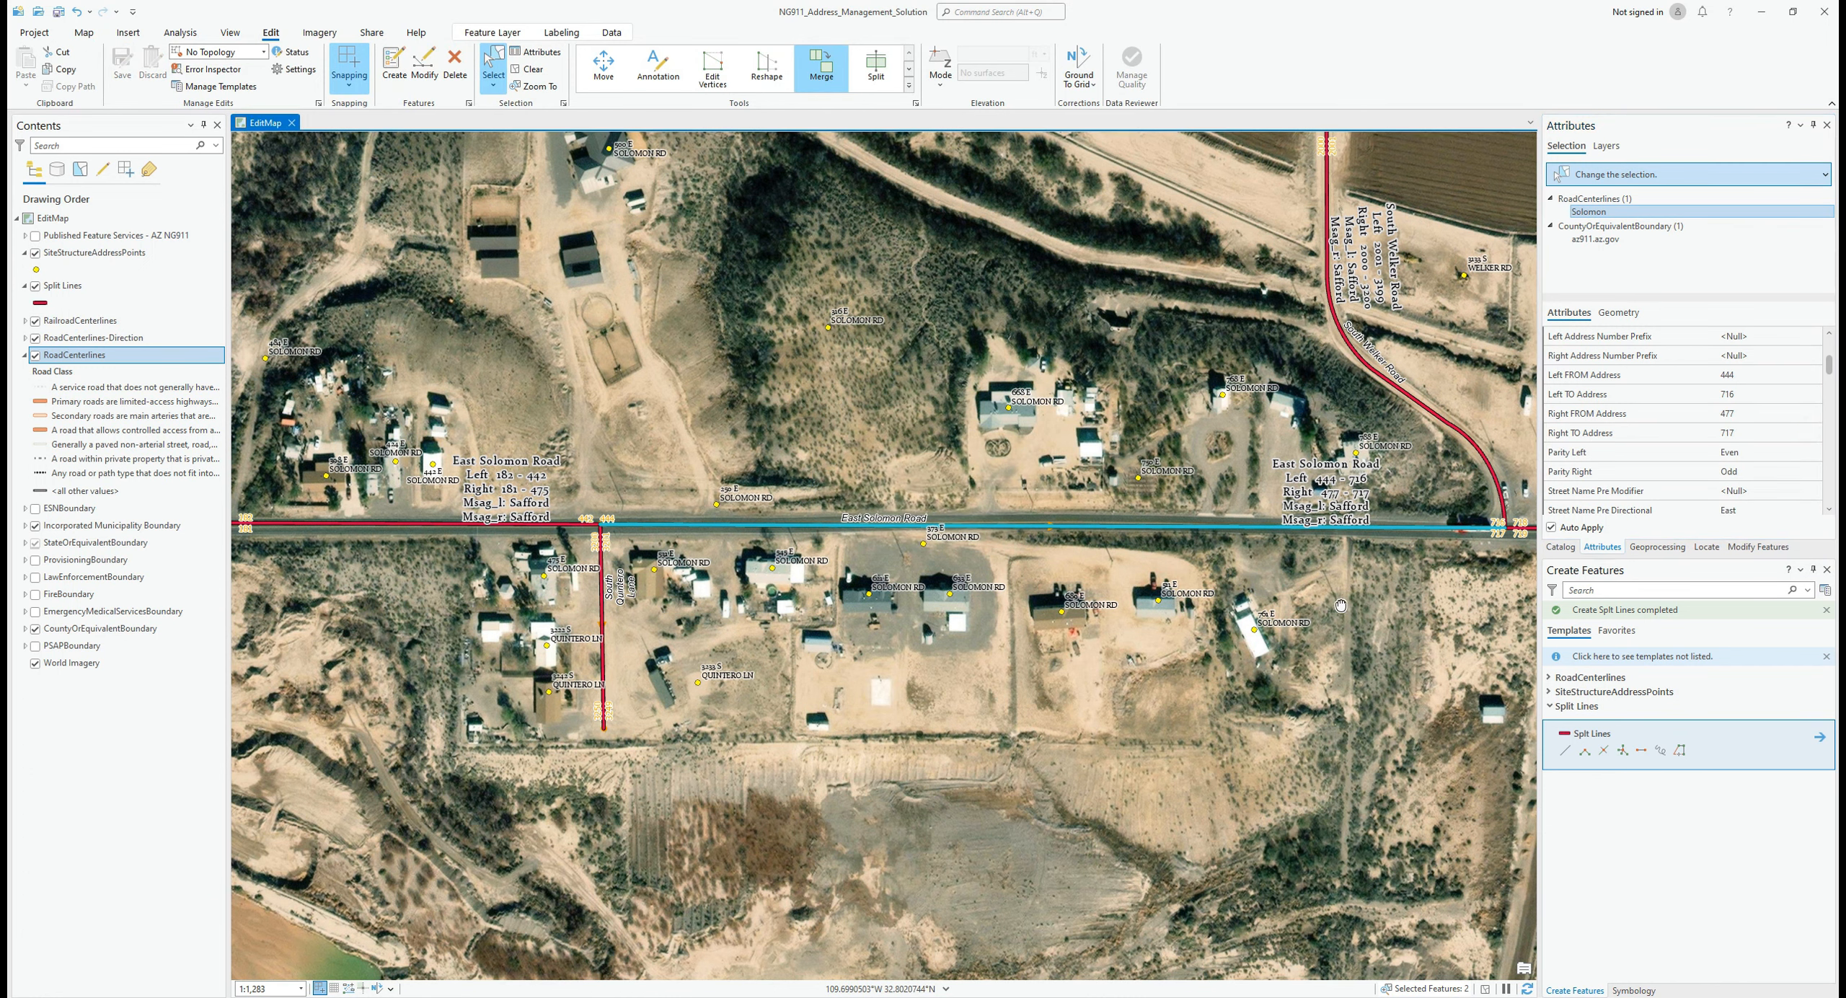
{"action": "left_click_drag", "start_coordinate": [1339, 605], "coordinate": [310, 633]}
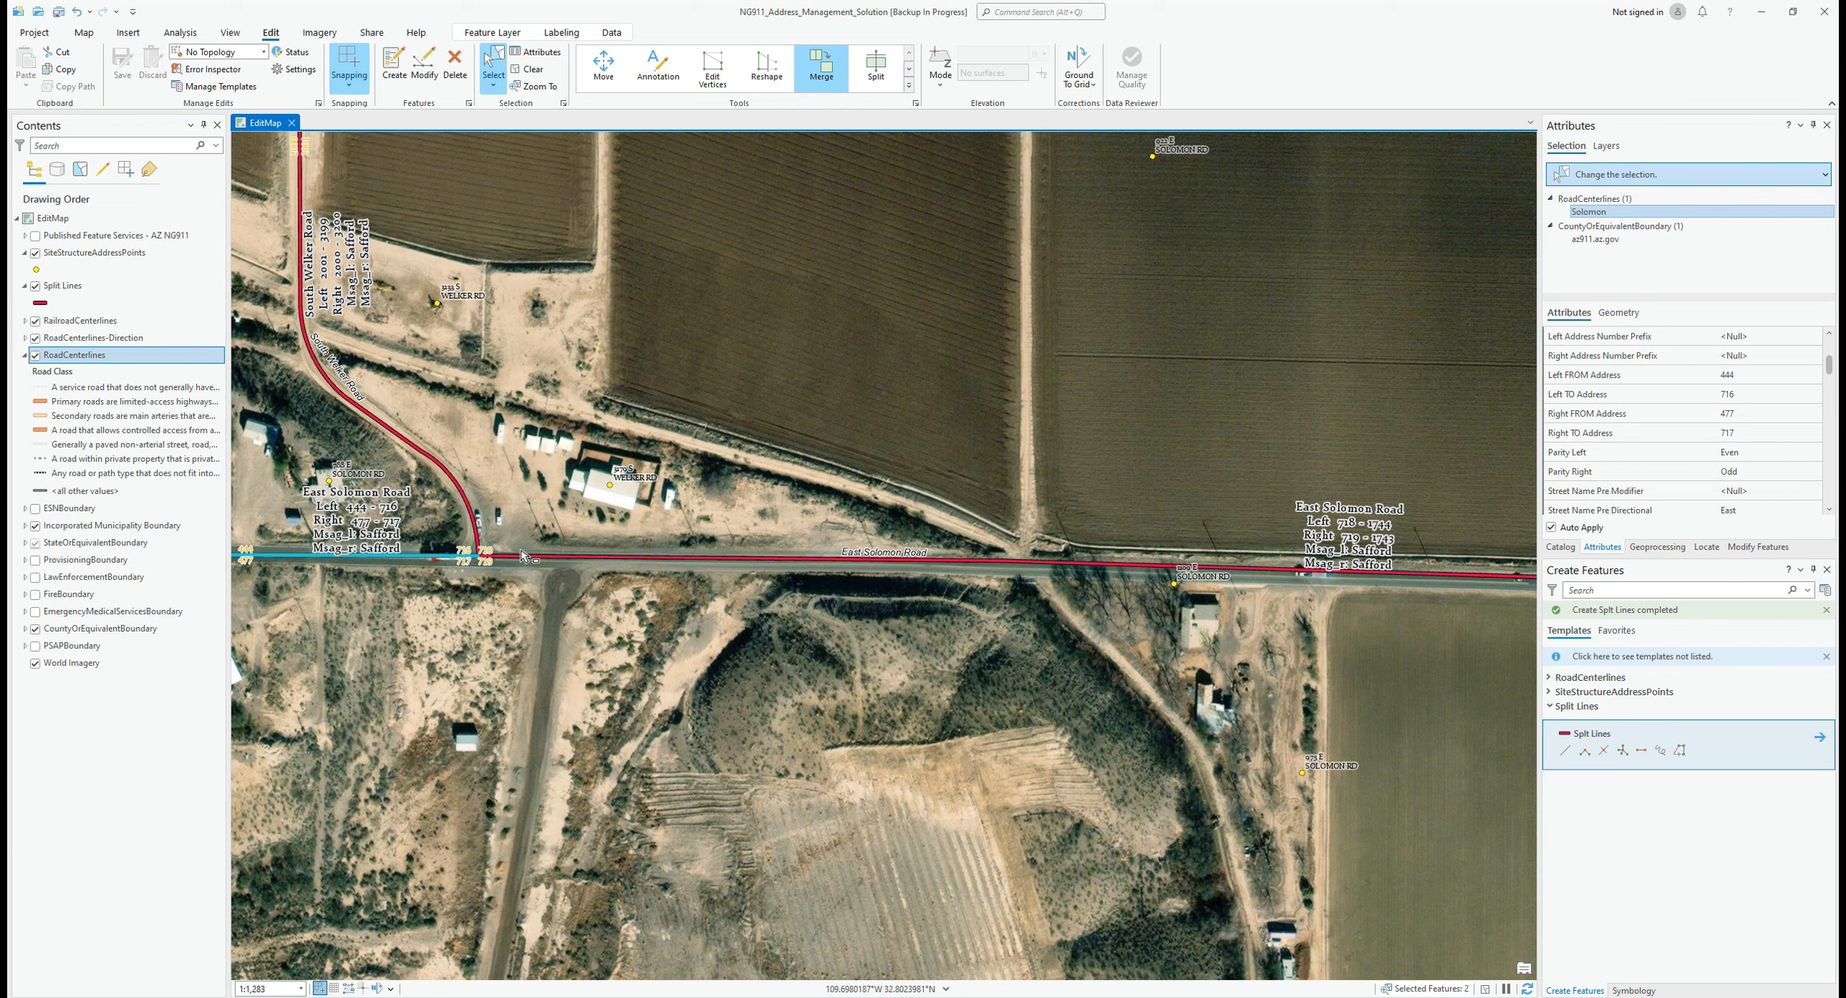
Step: Select the 444–716 East Solomon Road segment and begin editing its Left TO Address 716
{"action": "left_click_drag", "start_coordinate": [505, 547], "coordinate": [530, 572]}
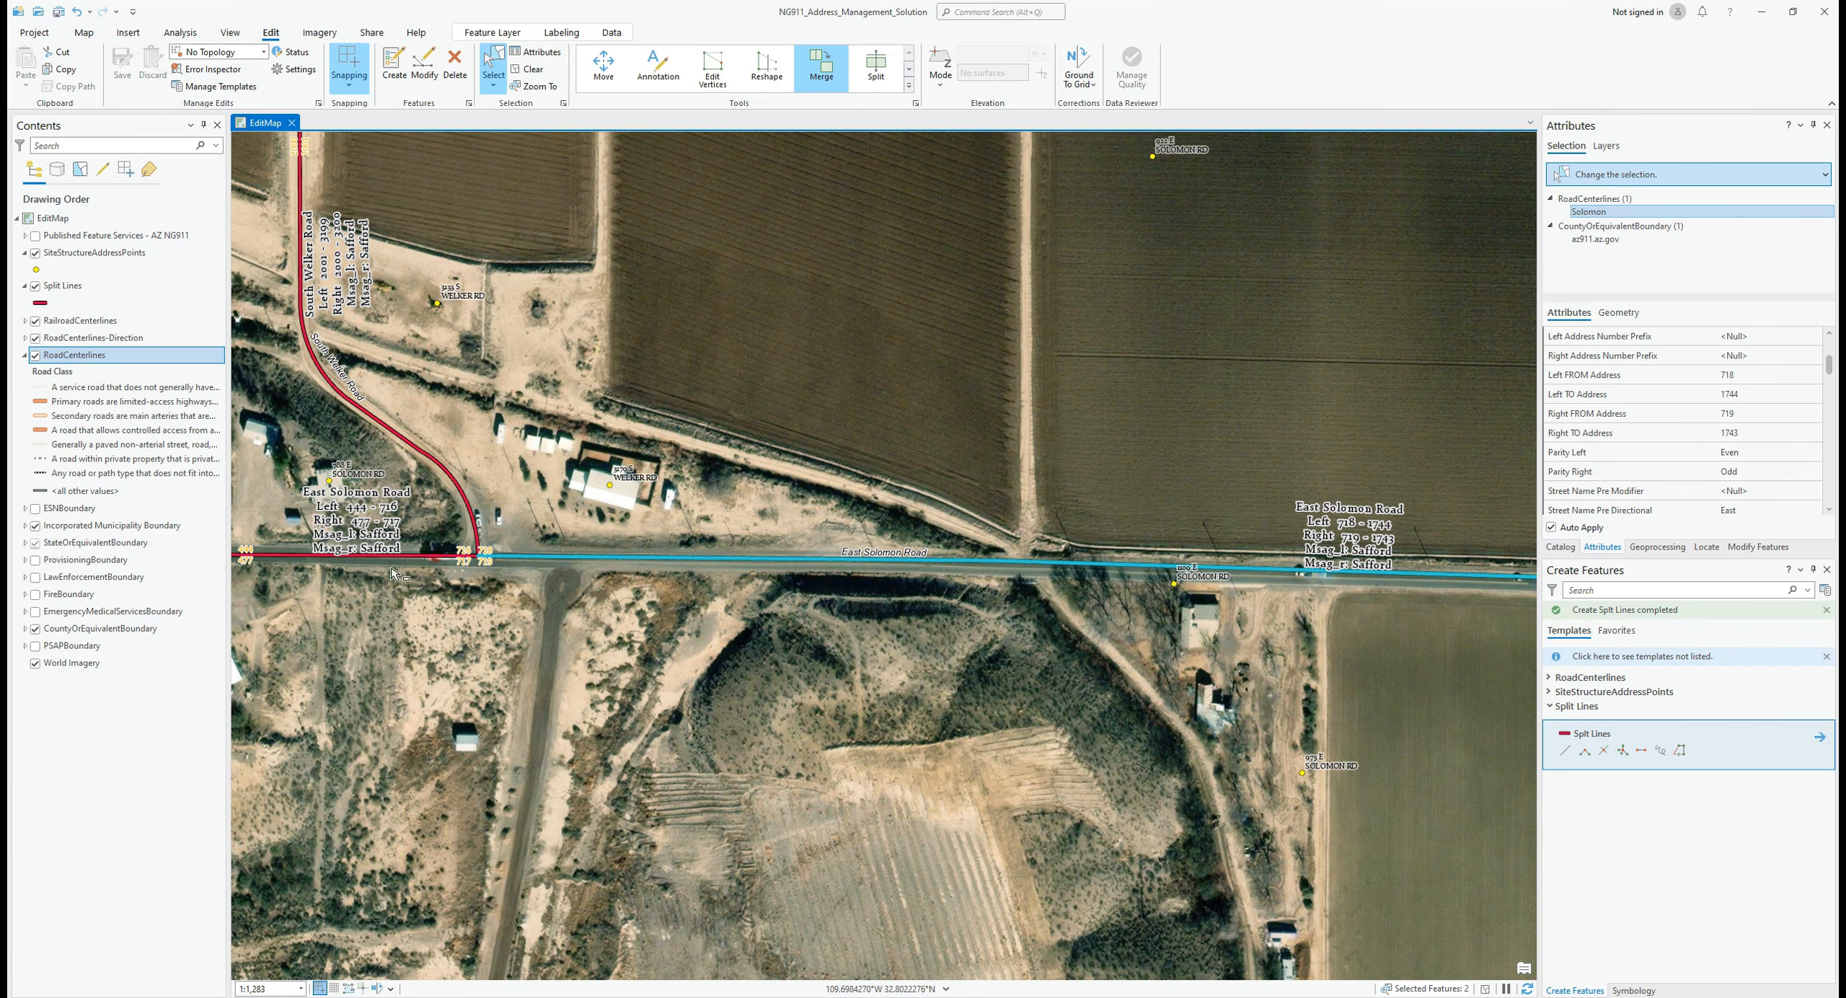
{"action": "left_click_drag", "start_coordinate": [426, 546], "coordinate": [669, 620]}
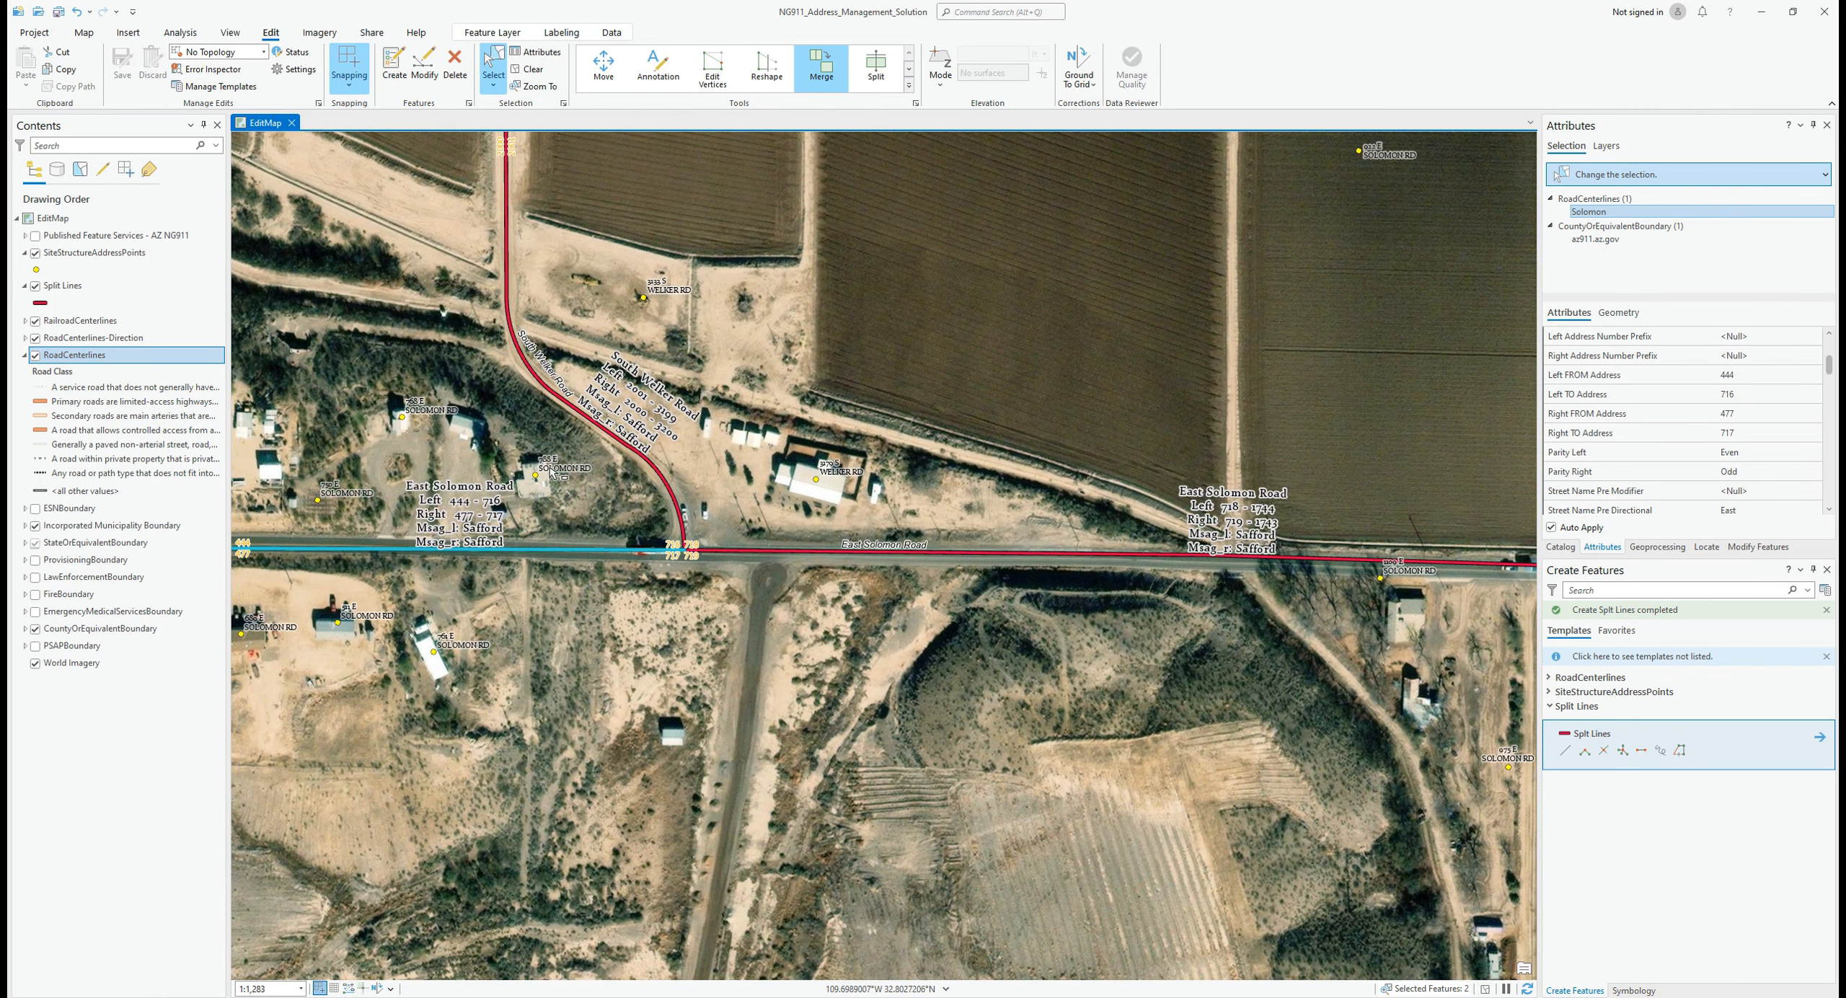
{"action": "left_click", "coordinate": [1740, 376]}
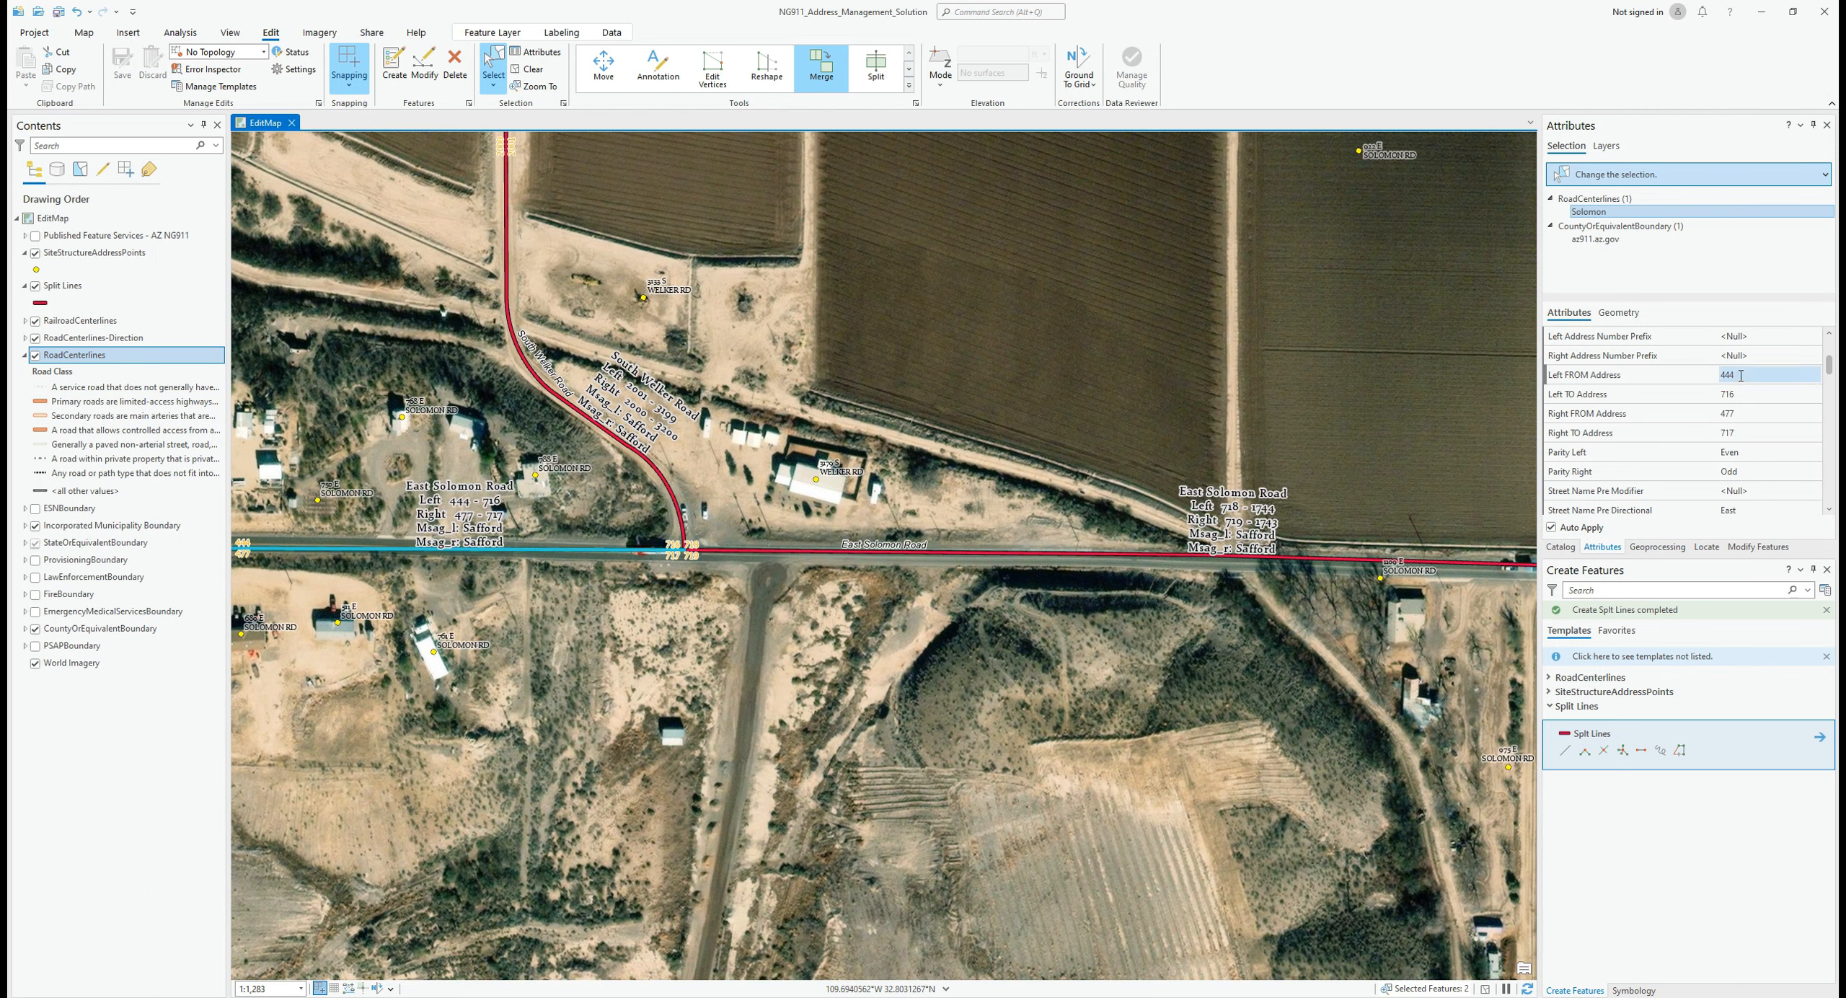
{"action": "left_click", "coordinate": [1750, 393]}
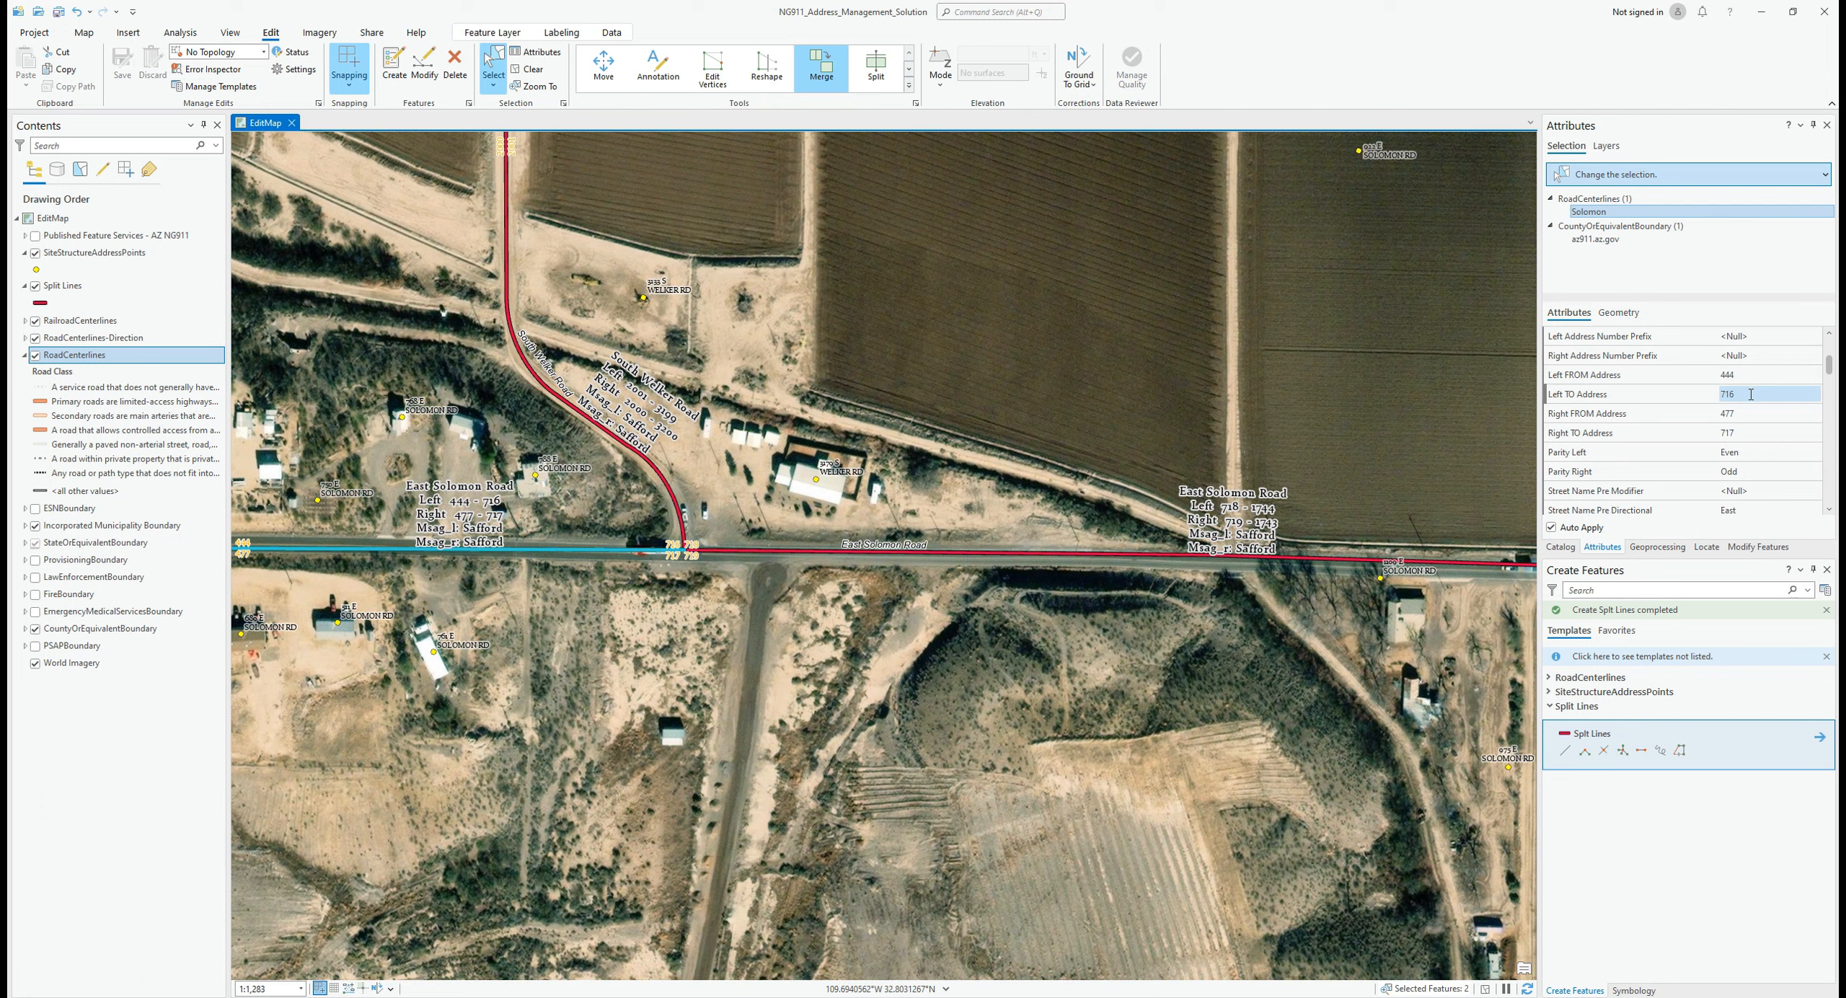
{"action": "left_click", "coordinate": [1751, 394]}
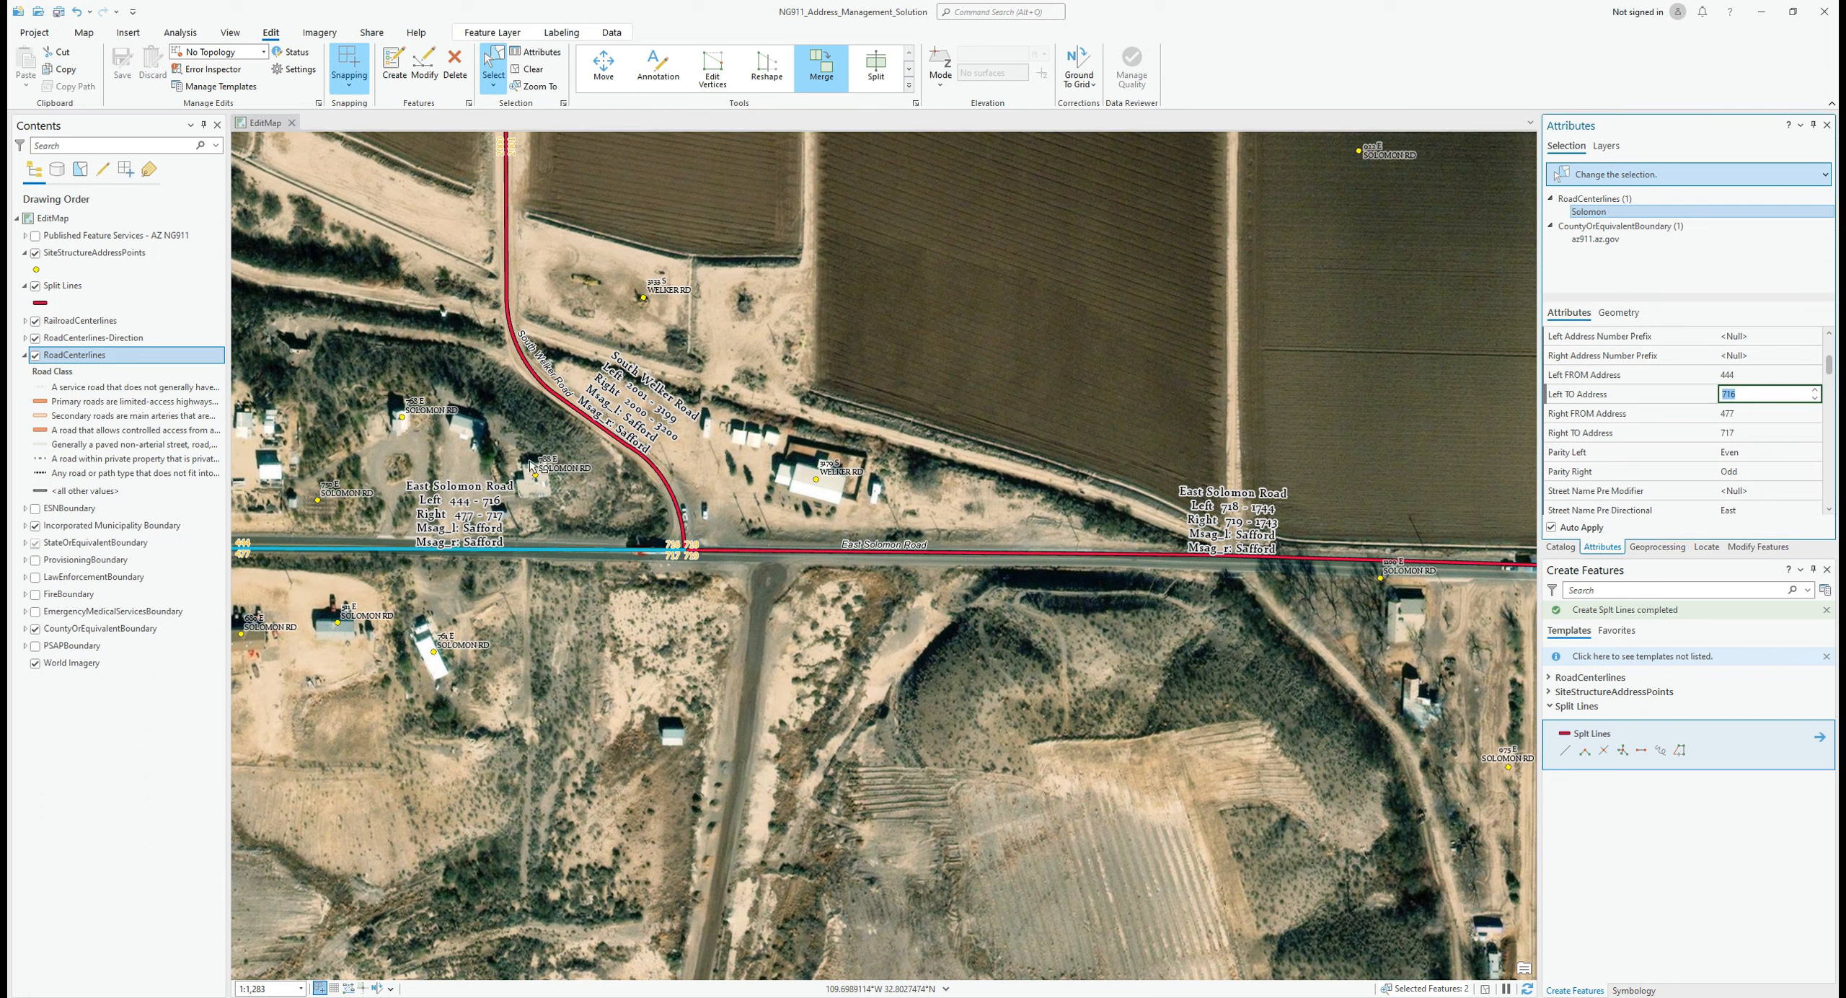